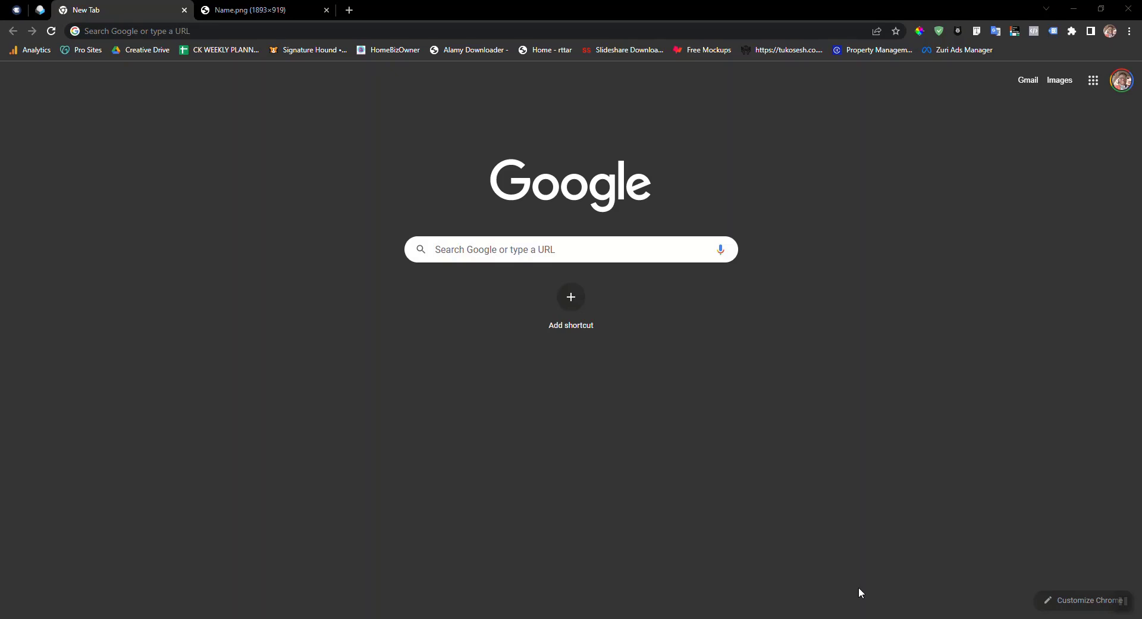
- Load business.facebook.com/overview in Chrome, using the address-bar autocomplete for the domain
left_click(235, 28)
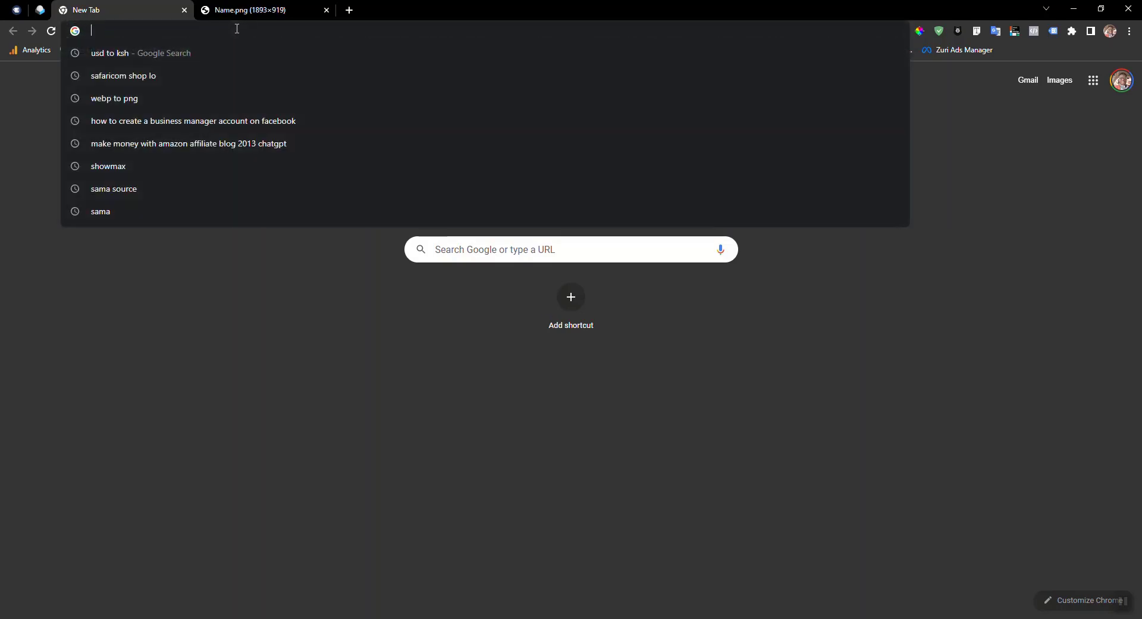
type("busin")
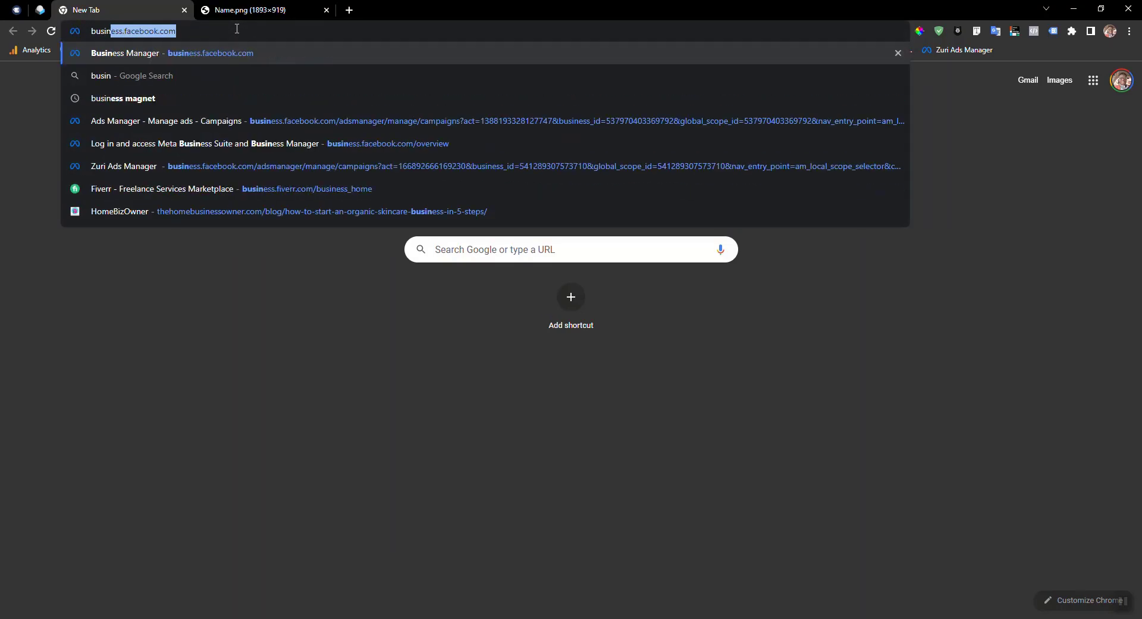
key("Right")
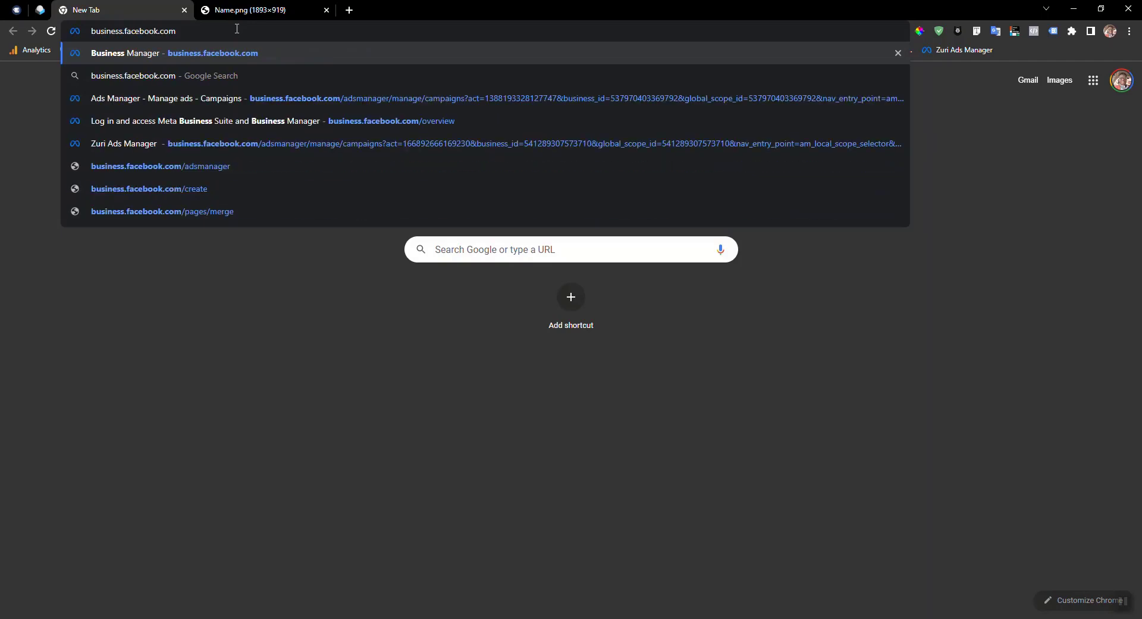
type("/overview")
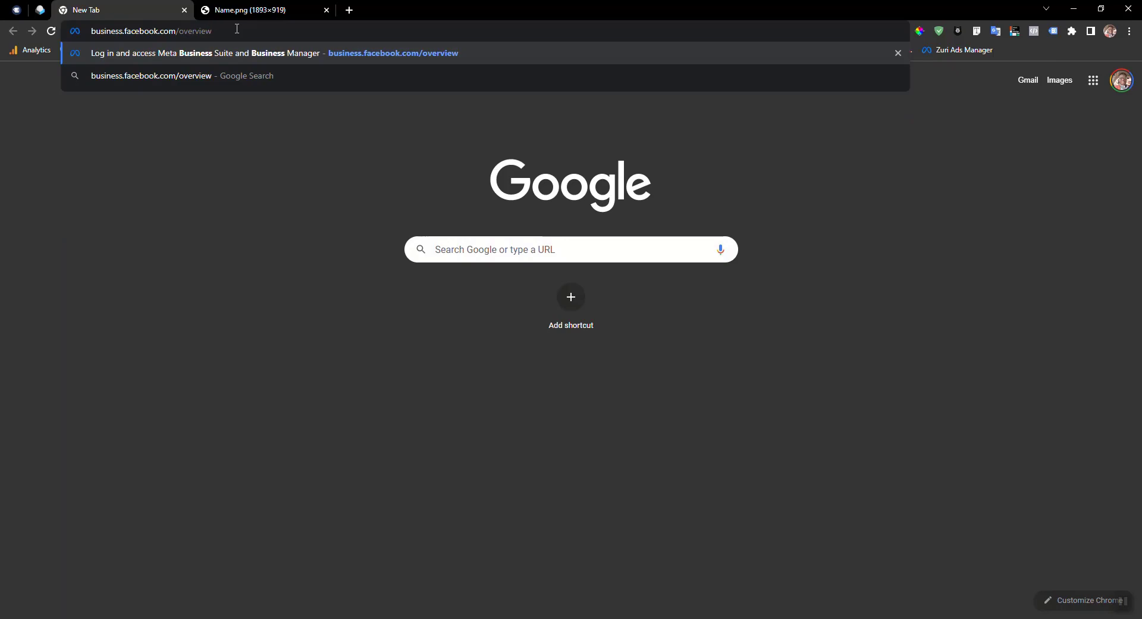
key("Return")
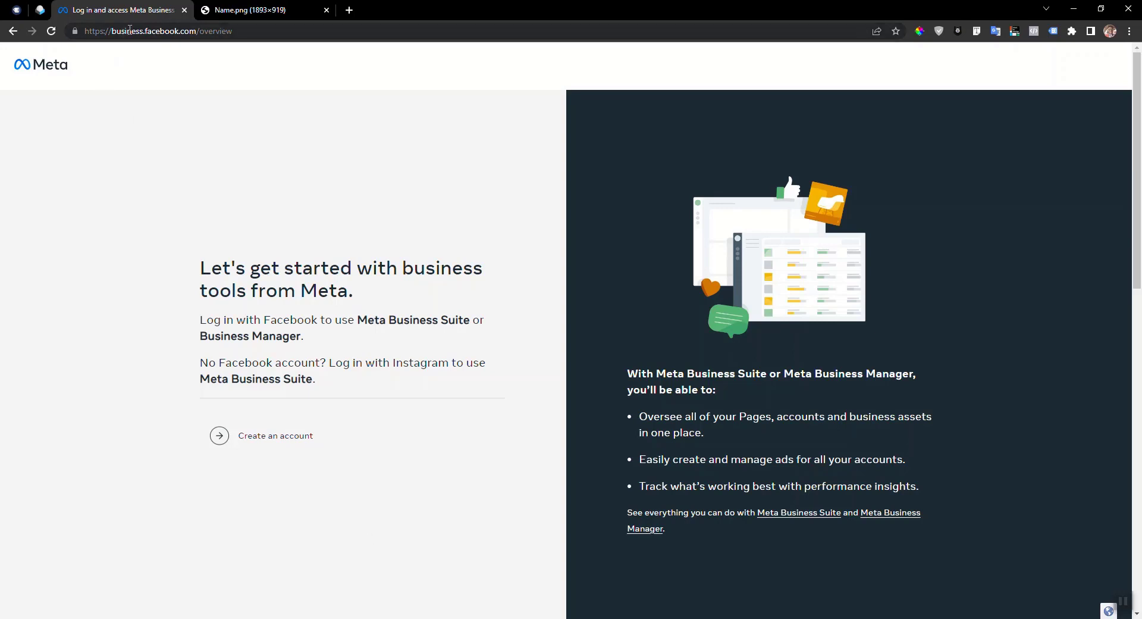
left_click_drag(130, 30, 270, 28)
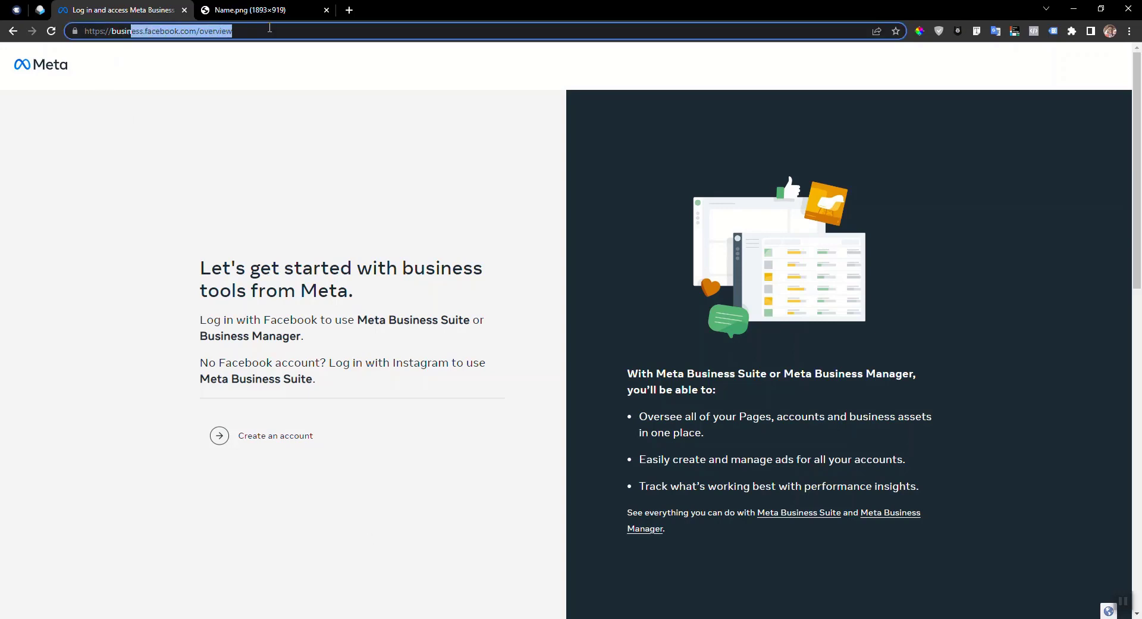
left_click(271, 31)
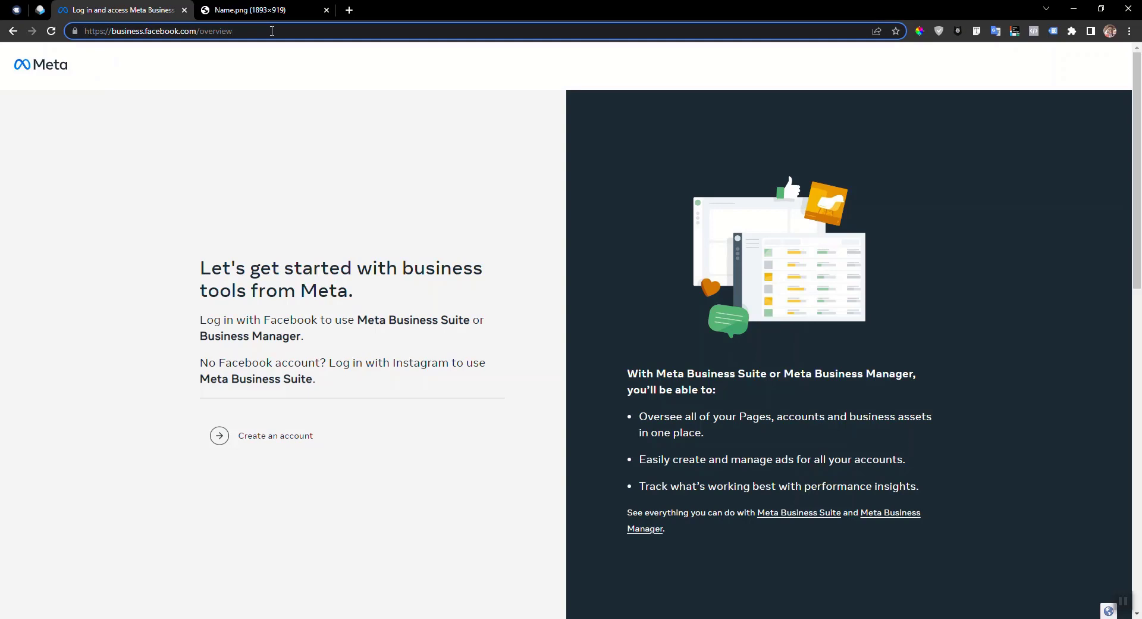
left_click_drag(270, 31, 203, 32)
left_click(223, 166)
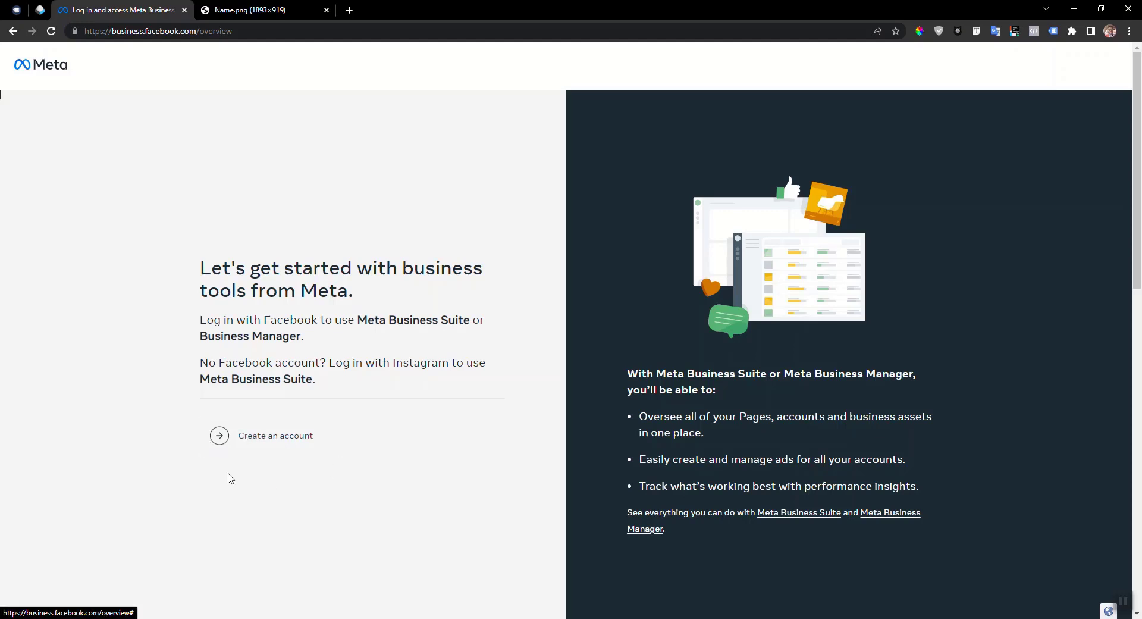
- Open the Create an account form and clear the prefilled name from 'Your name'
left_click(256, 452)
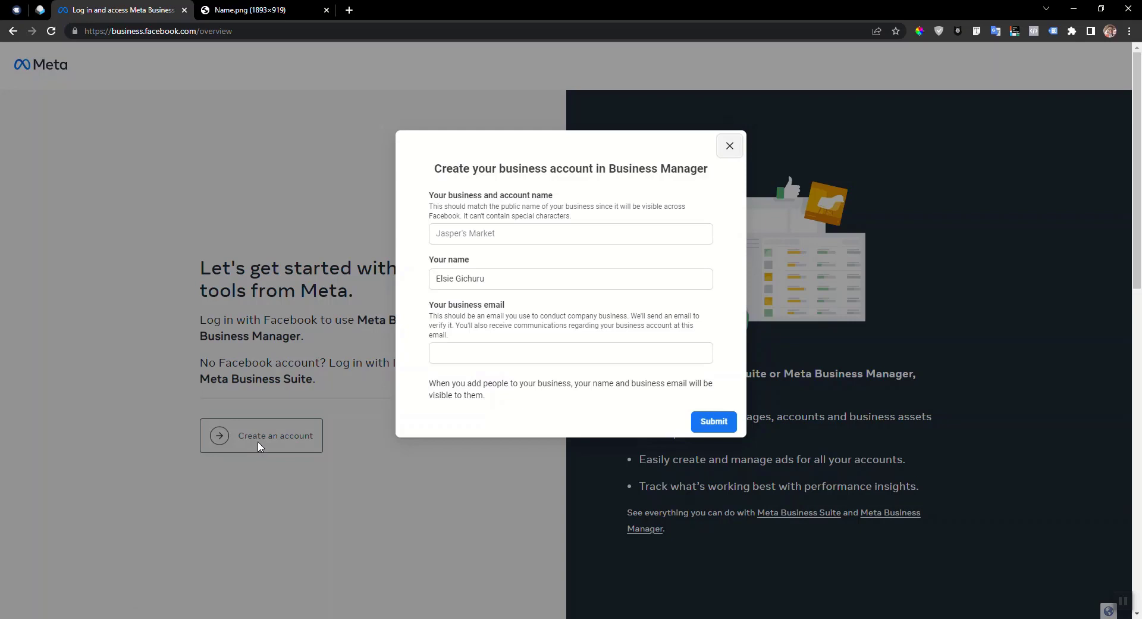
left_click_drag(485, 279, 429, 282)
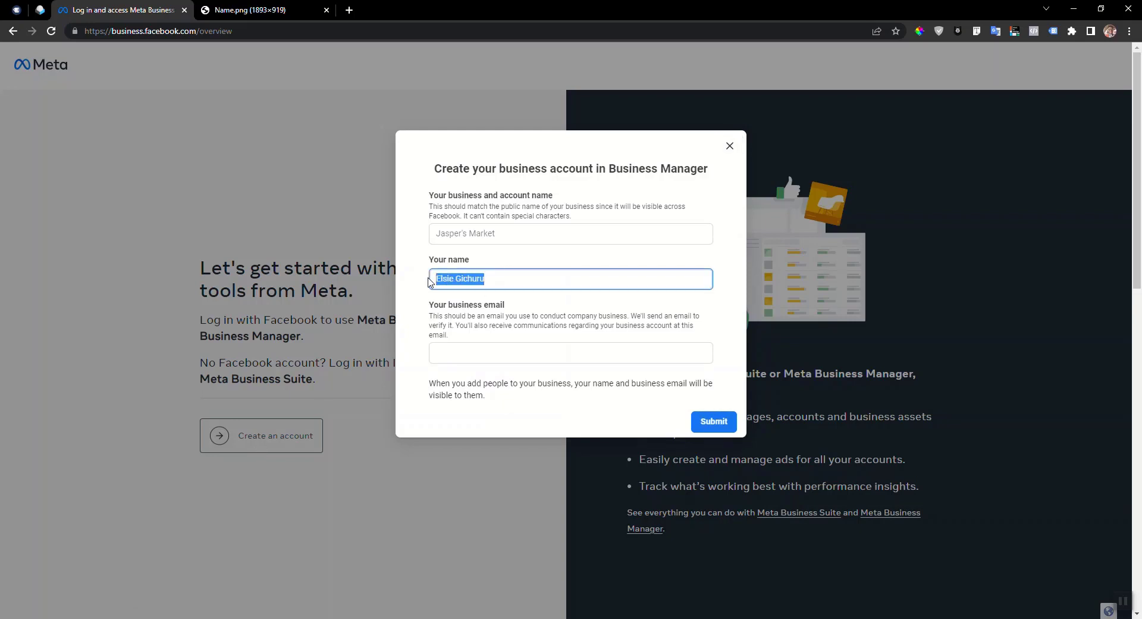
key("BackSpace")
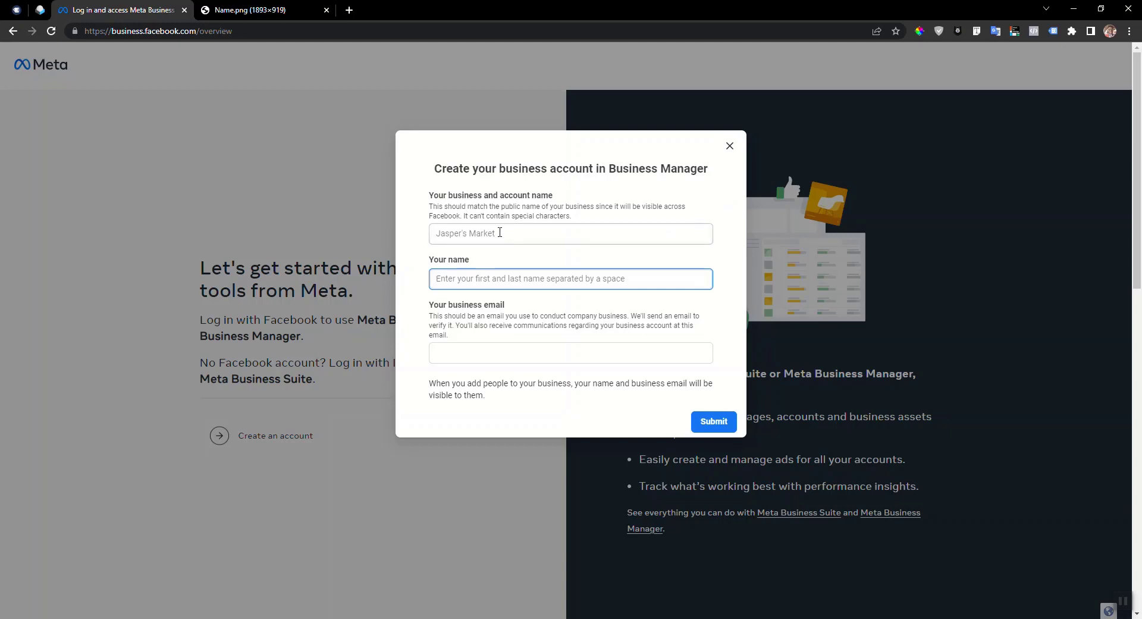
left_click(531, 213)
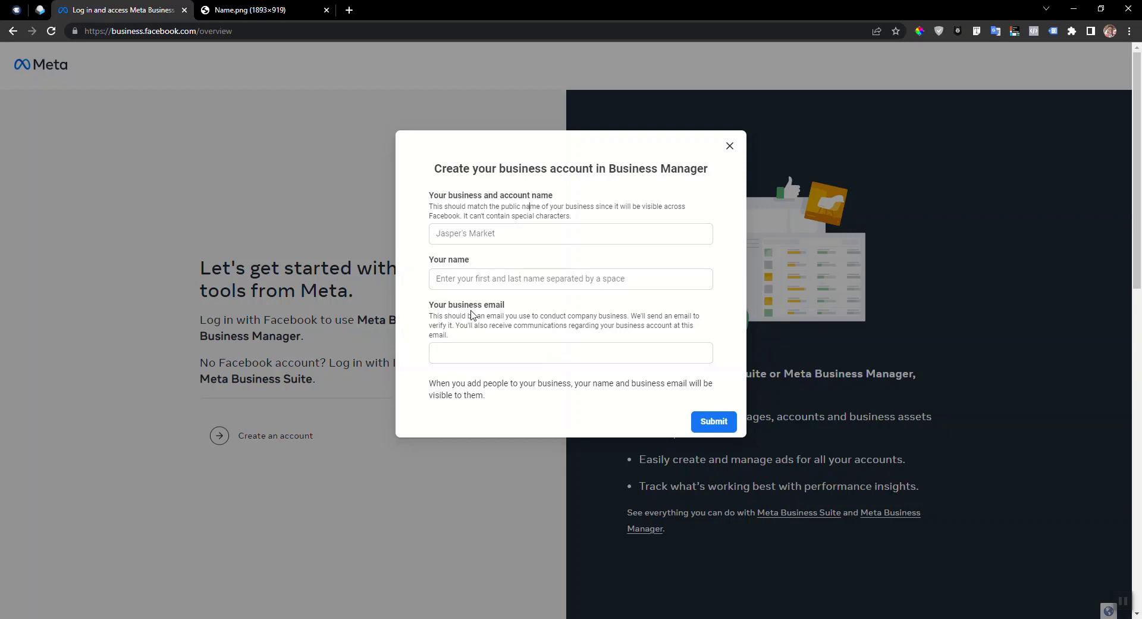
key("ctrl+Tab")
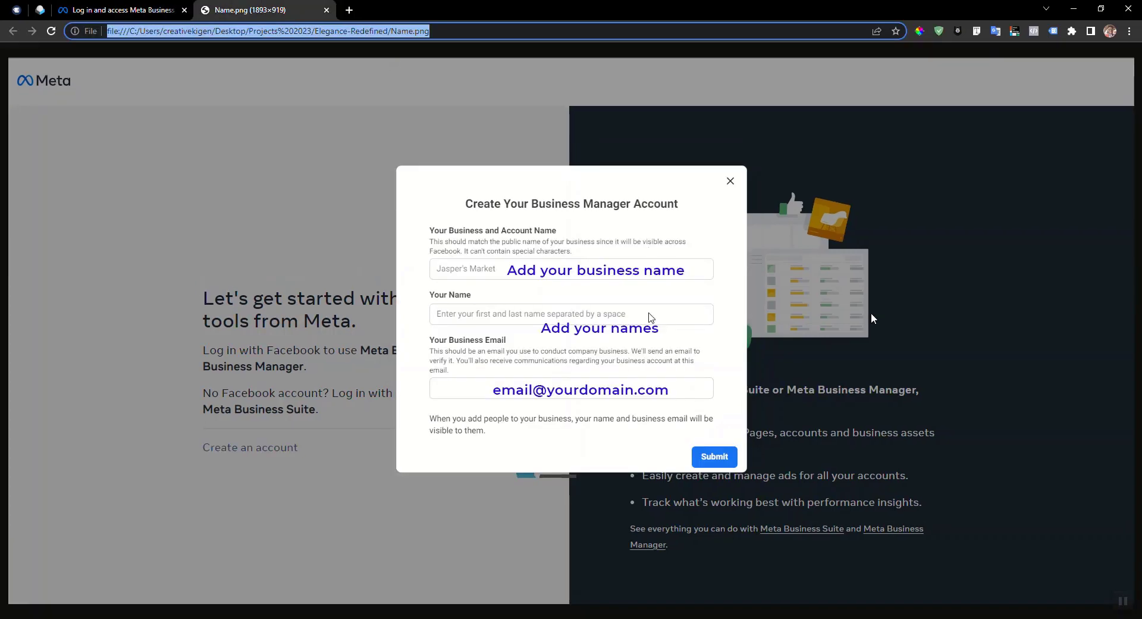
- Review the Name.png guide's field annotations, then open a new blank browser tab
left_click(513, 299)
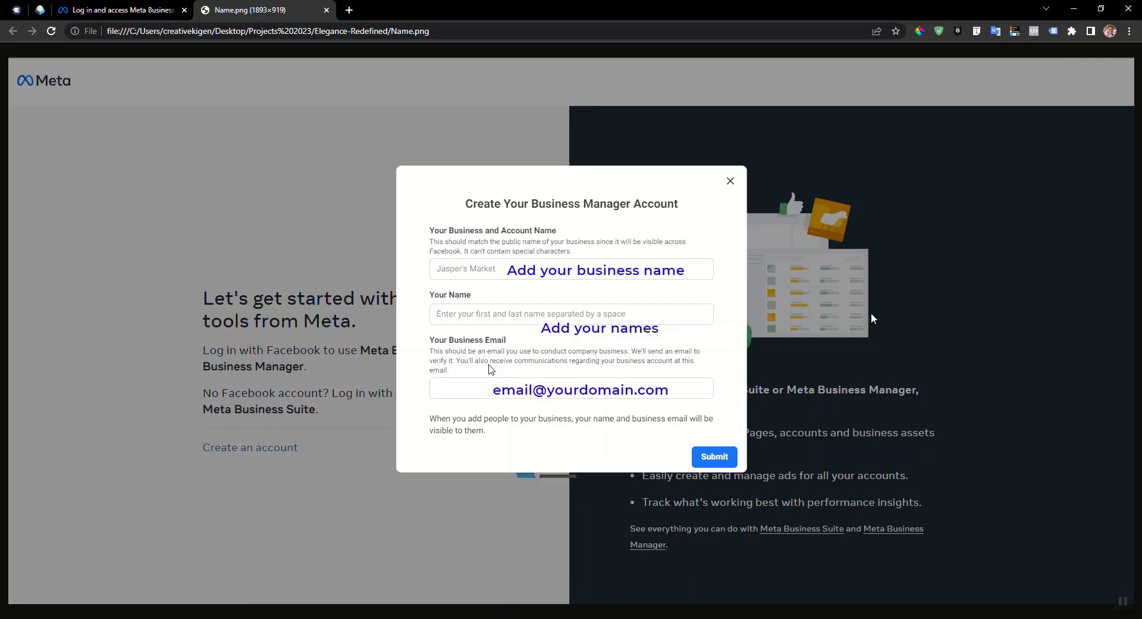
left_click(351, 10)
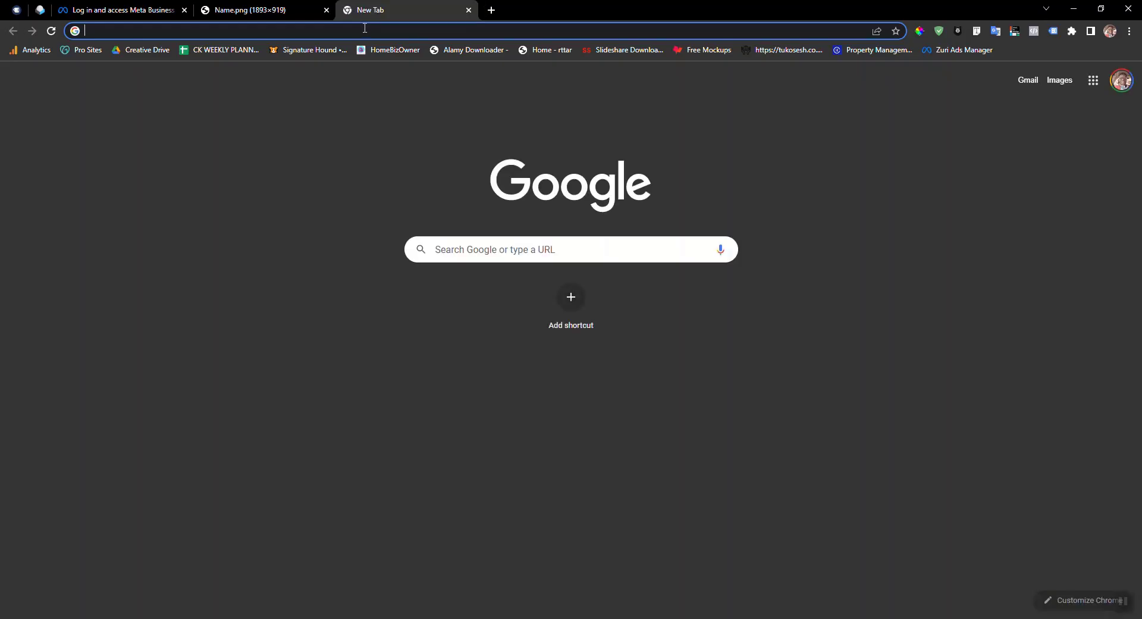
- Load creativekigen.com/hosting, view the BizStarter, BizPlus and BizPrime plans, and return to Name.png
type("crea")
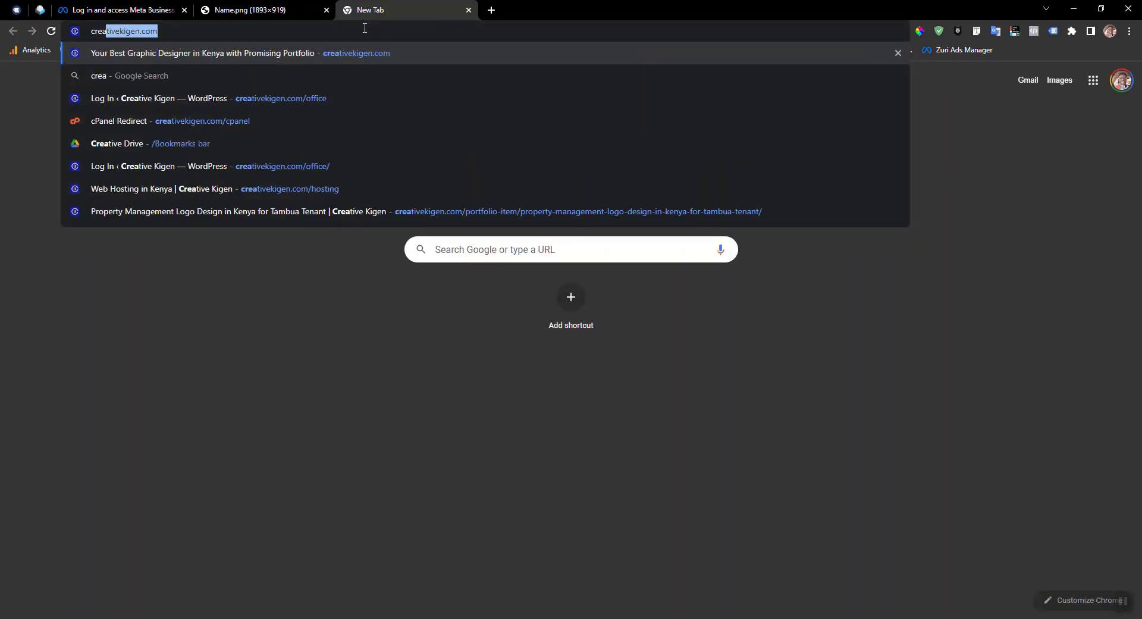
key("Right")
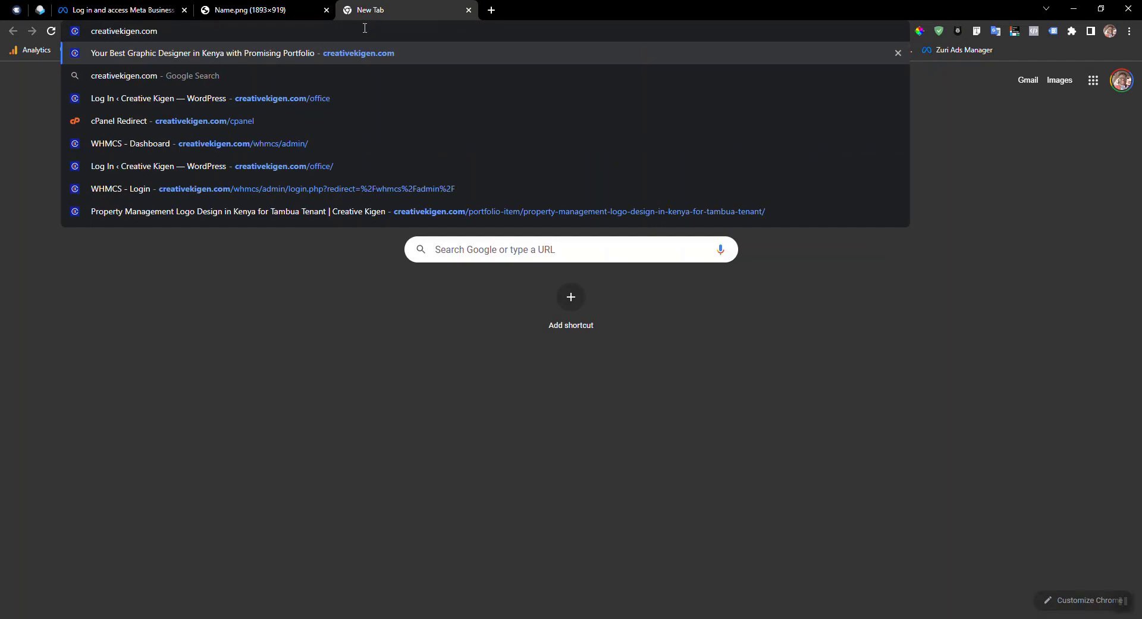
type("/hosting")
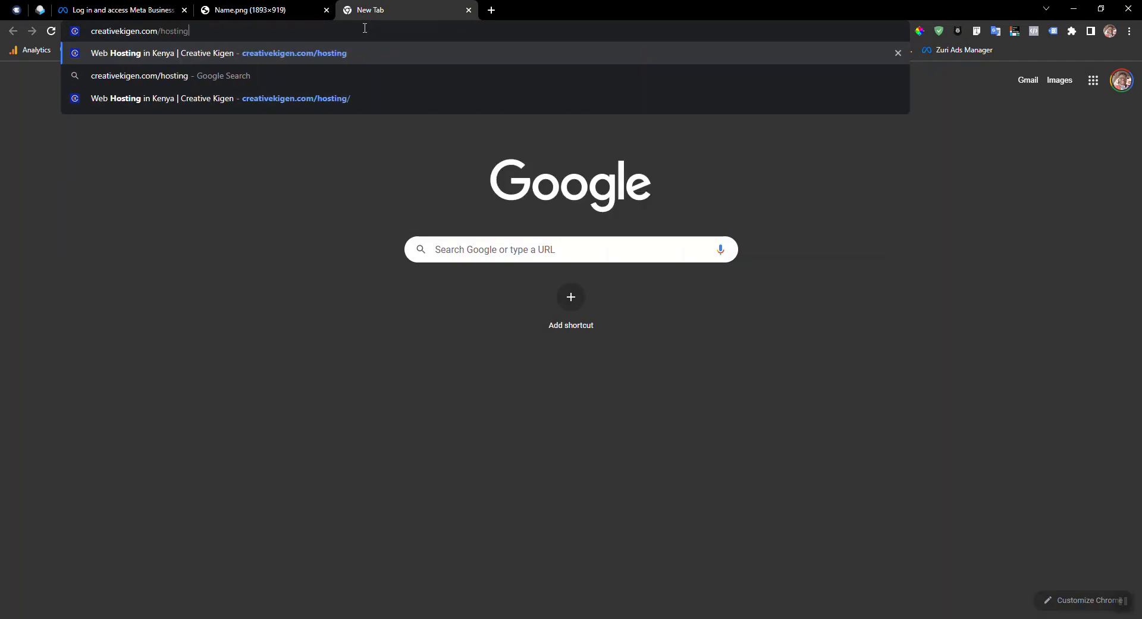
key("Return")
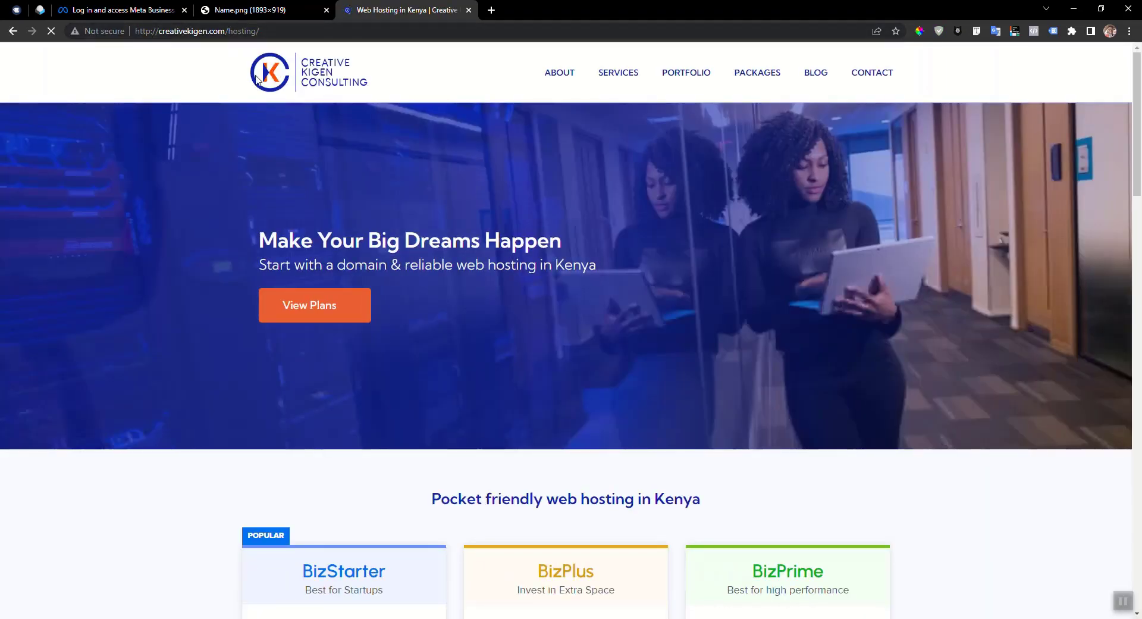
left_click_drag(1141, 97, 1141, 192)
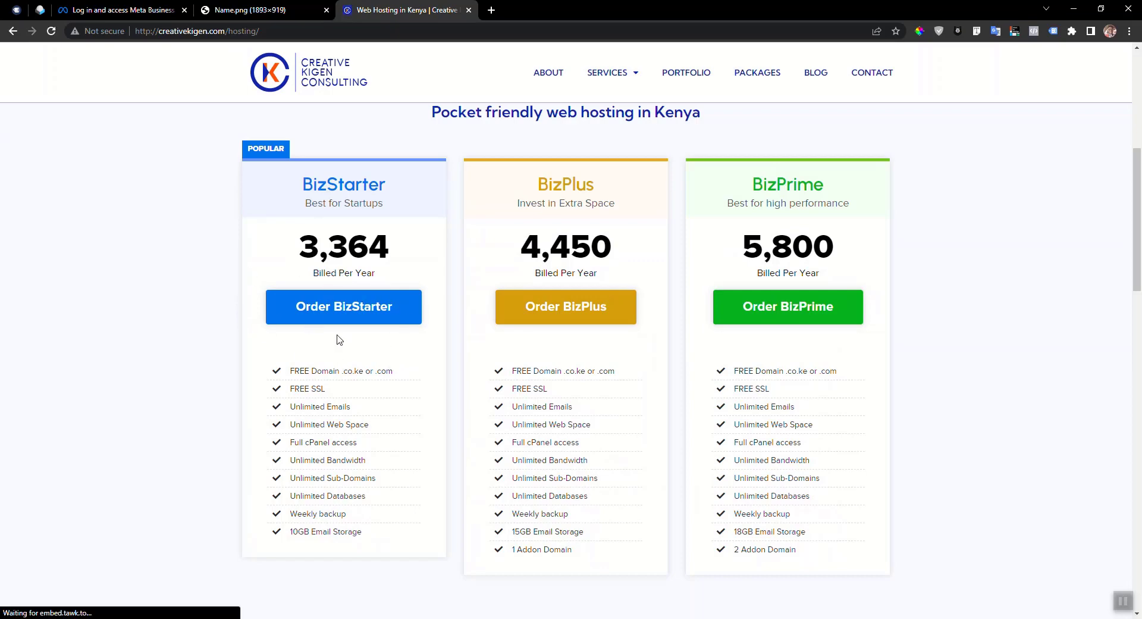
mouse_move(1141, 232)
left_mouse_down()
mouse_move(1140, 266)
mouse_move(1141, 184)
mouse_move(1141, 217)
left_mouse_up()
left_click(256, 11)
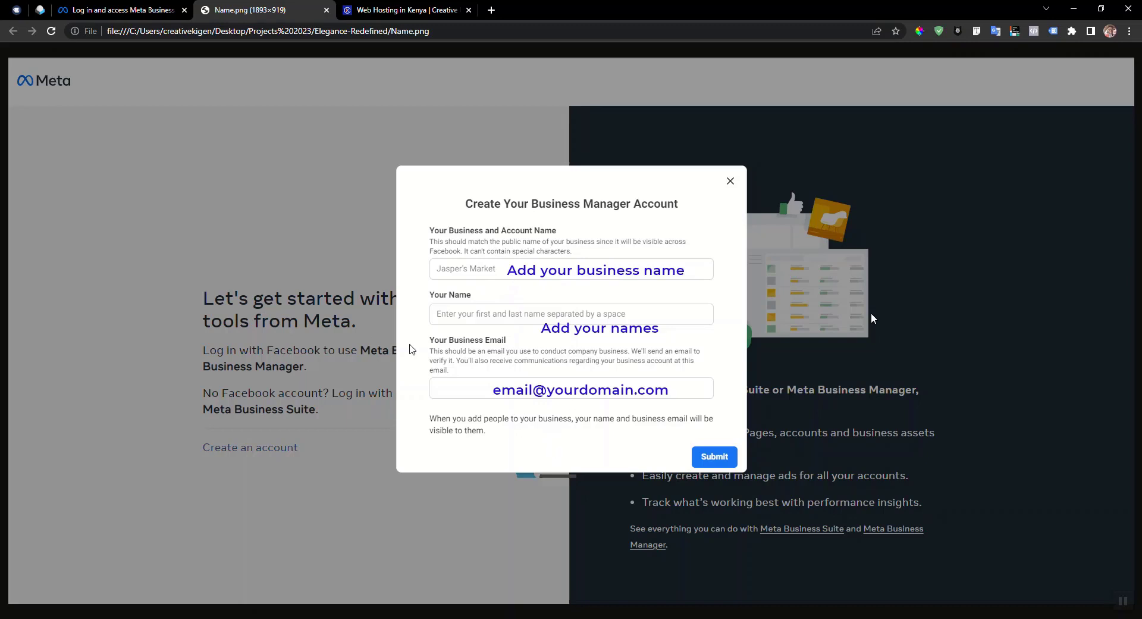
- Back on the Meta form, focus the business name field and dismiss the autofill suggestions
left_click(116, 10)
left_click(466, 234)
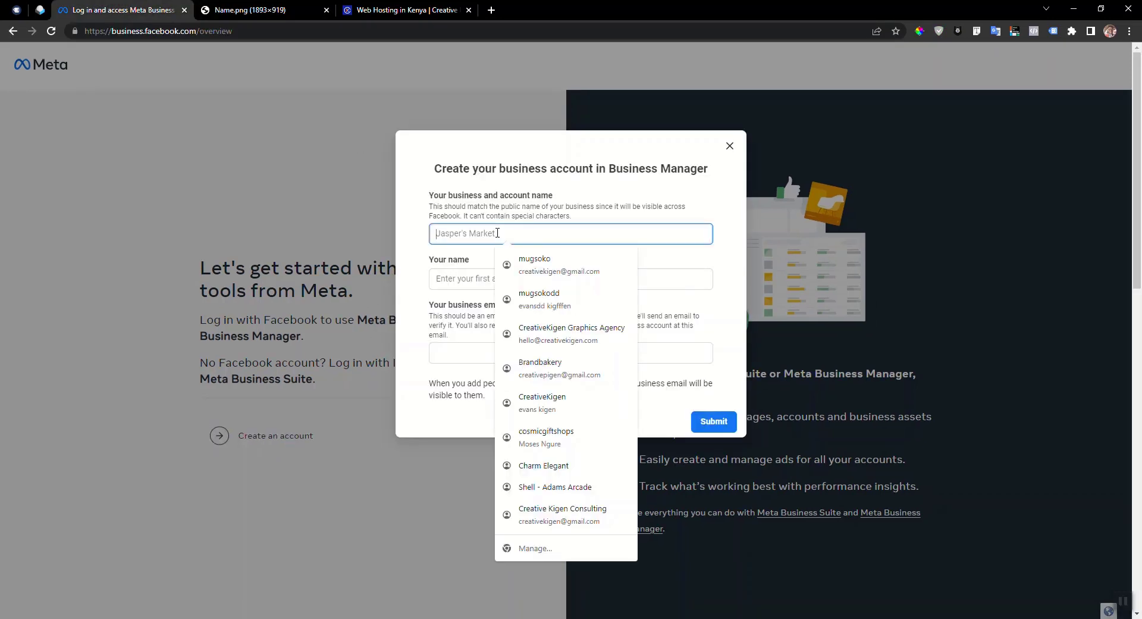
left_click(327, 438)
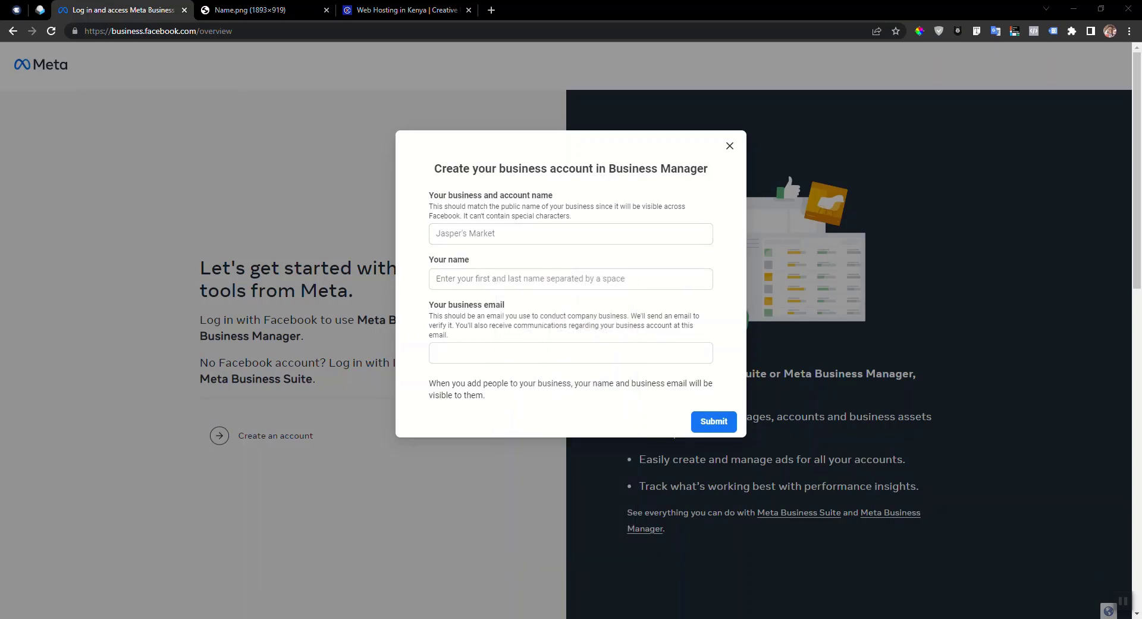
mouse_move(288, 609)
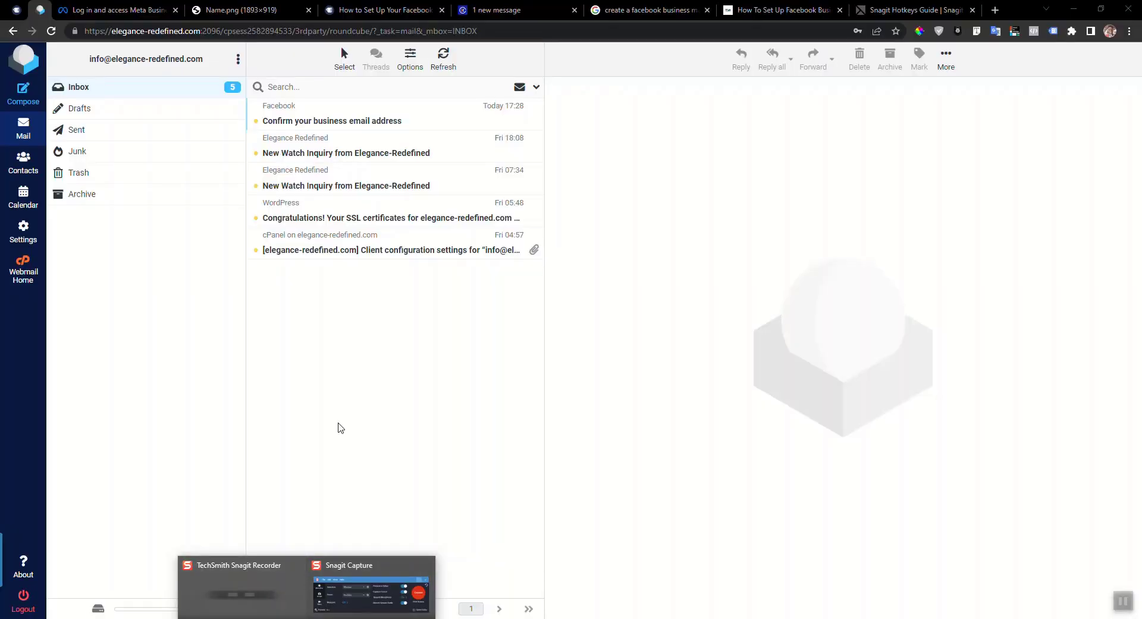
left_click(113, 10)
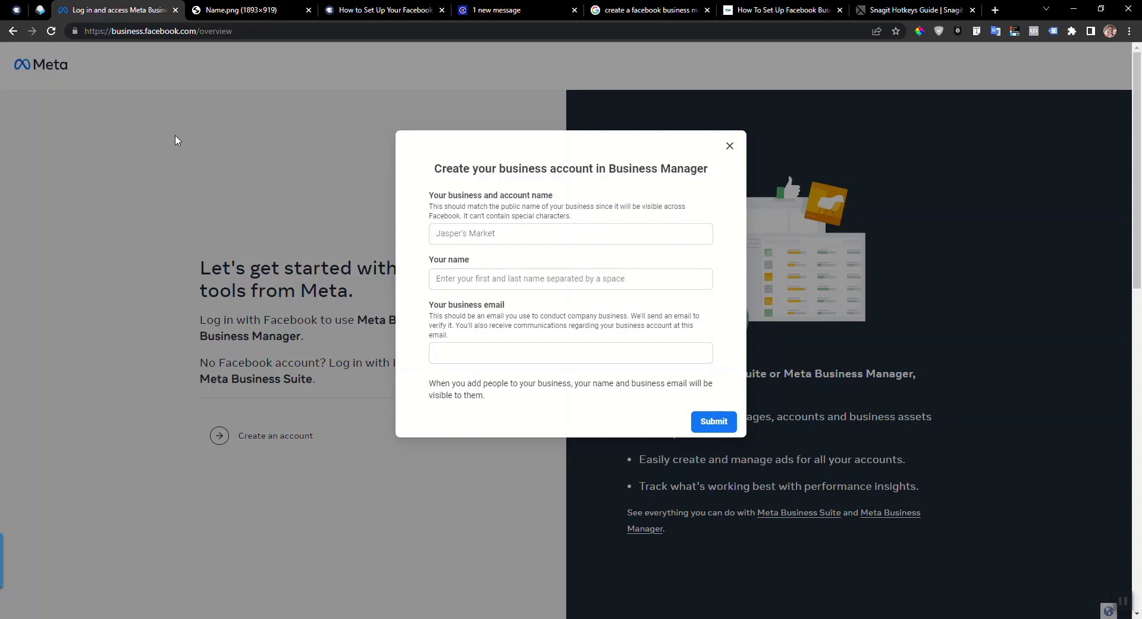
mouse_move(40, 11)
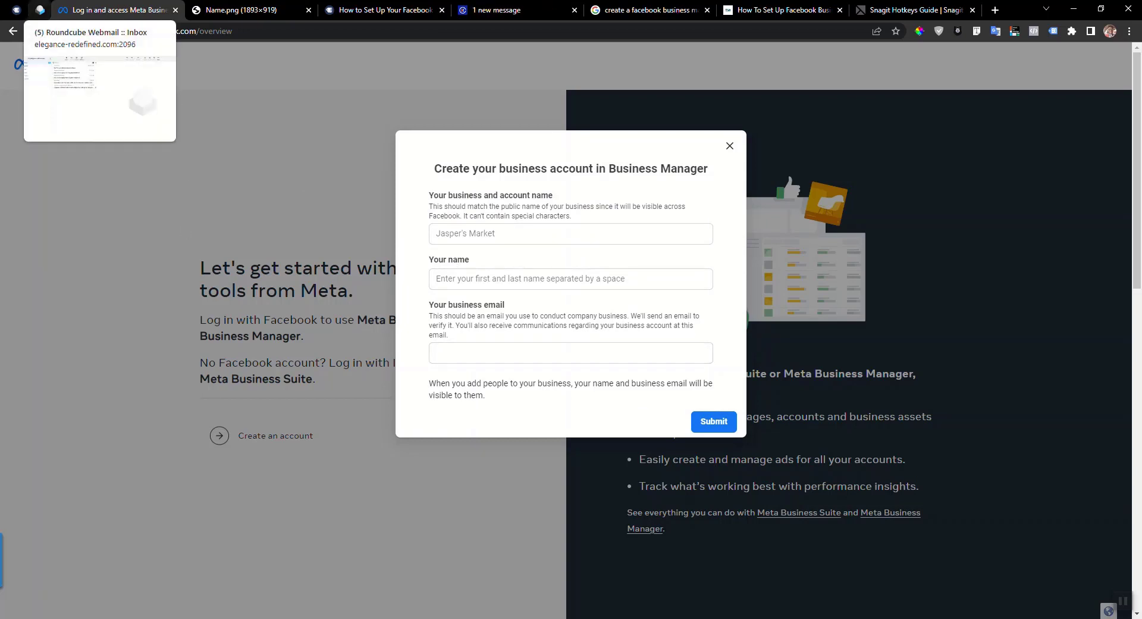
- In Roundcube, confirm the business email with Confirm Now in Facebook's confirmation message
left_click(39, 11)
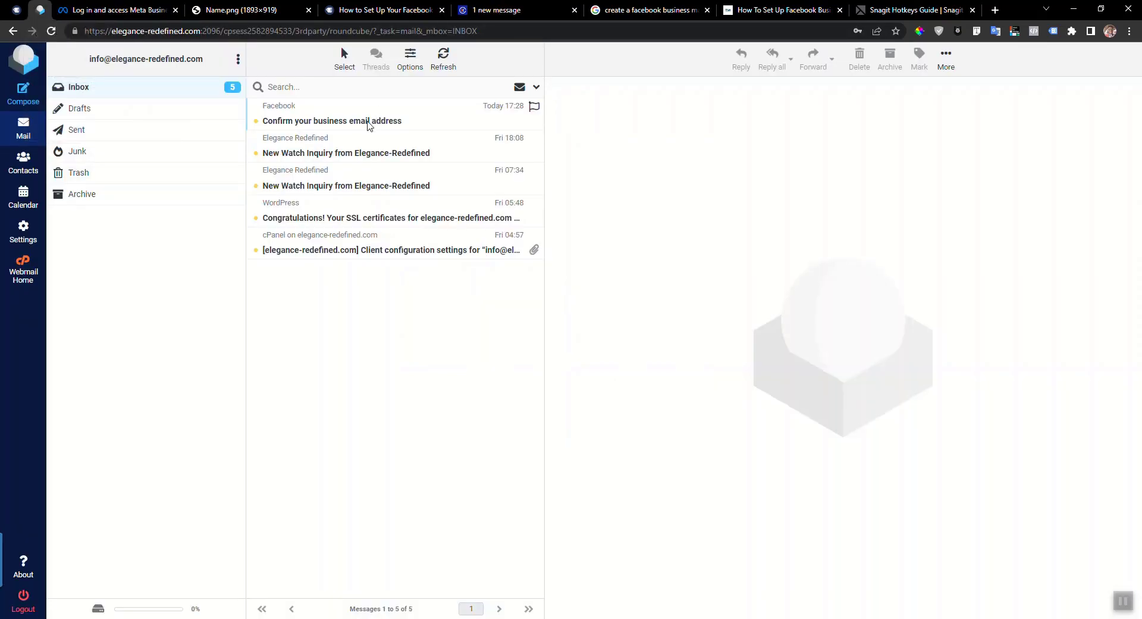
left_click(369, 122)
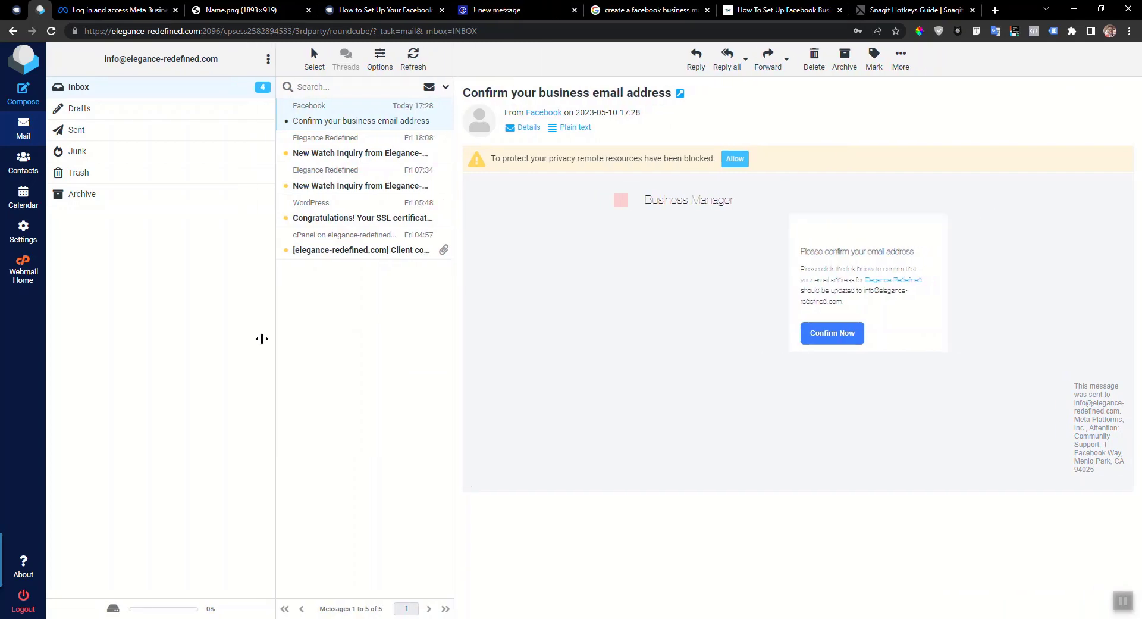
left_click(816, 338)
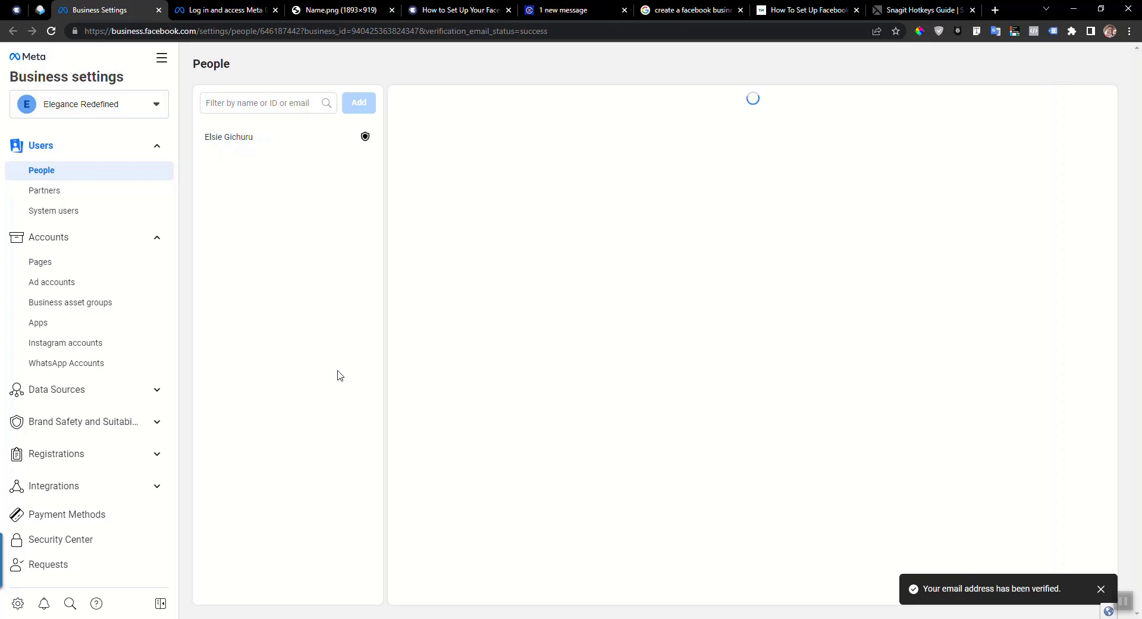
- Collapse the Users and Accounts sections on the Business Settings People page
left_click(157, 145)
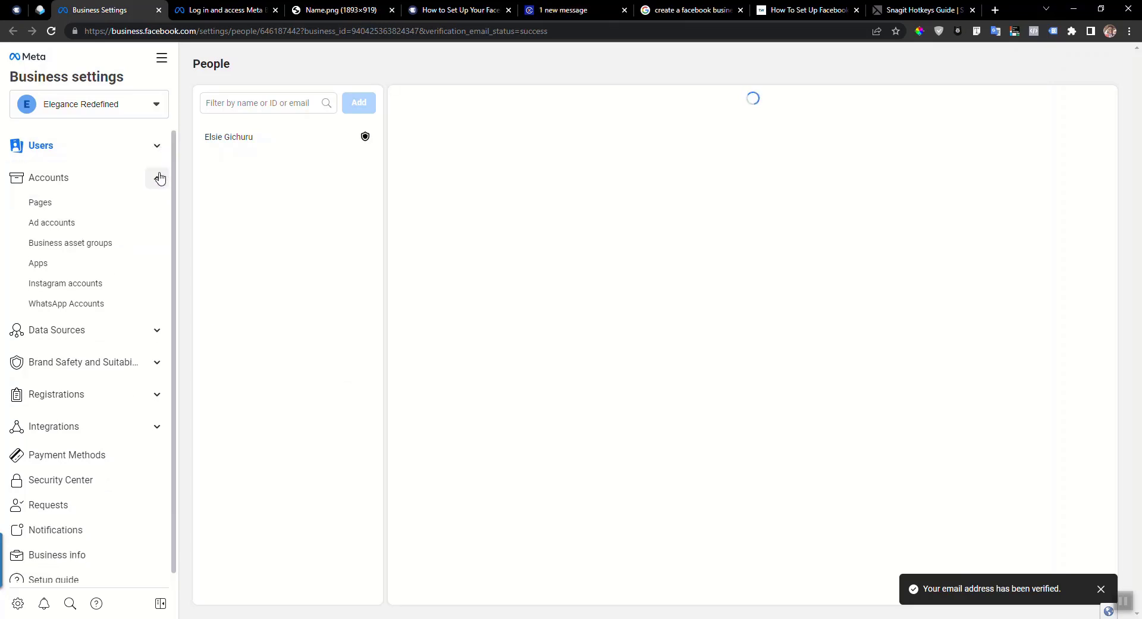
left_click(158, 178)
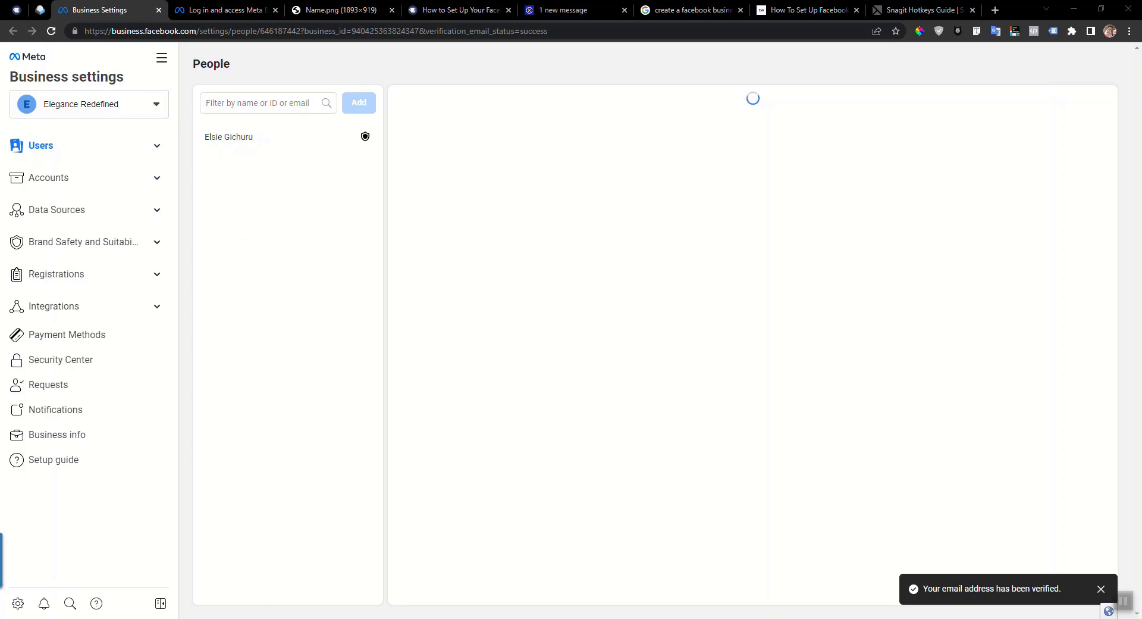
mouse_move(244, 612)
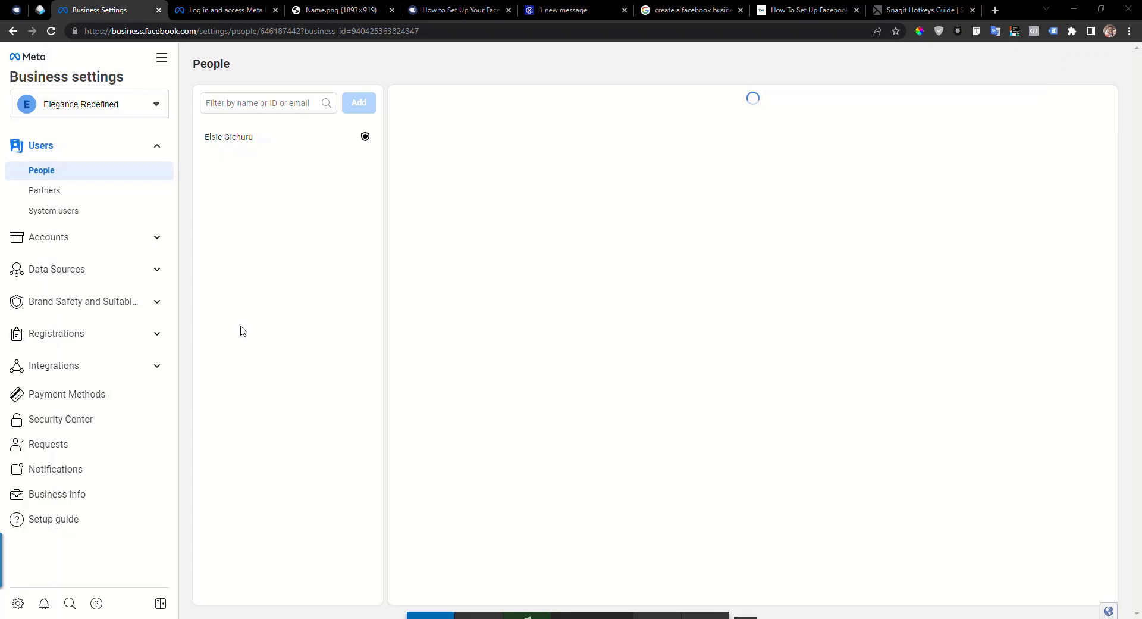
- Open Business info and check the empty business details and Unverified verification status
left_click(69, 499)
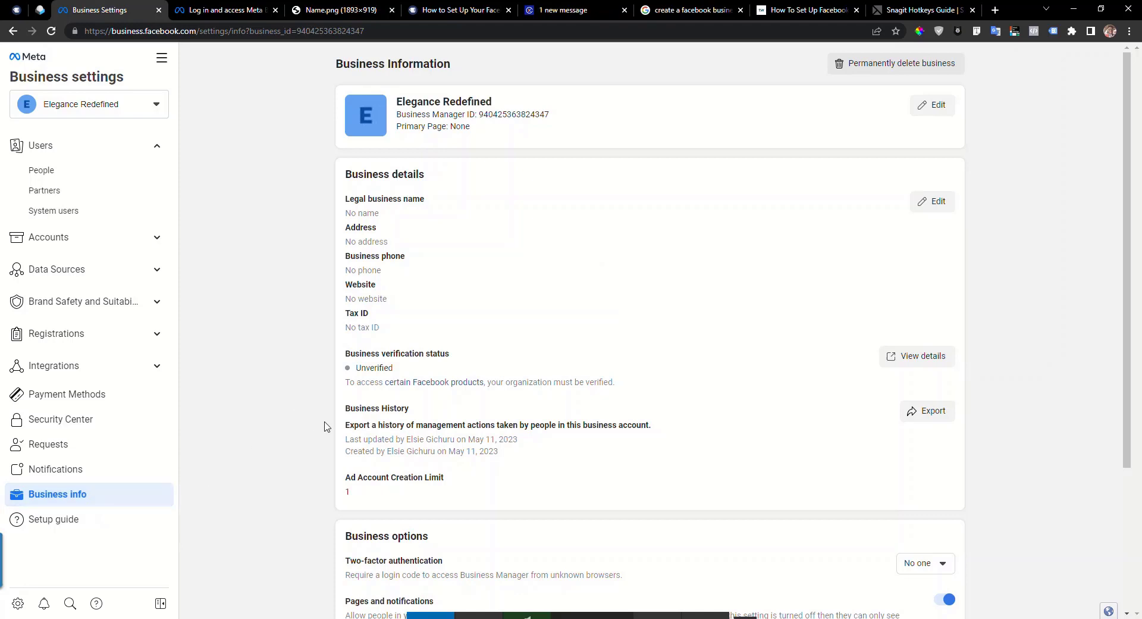
scroll(1124, 208, "down", 1)
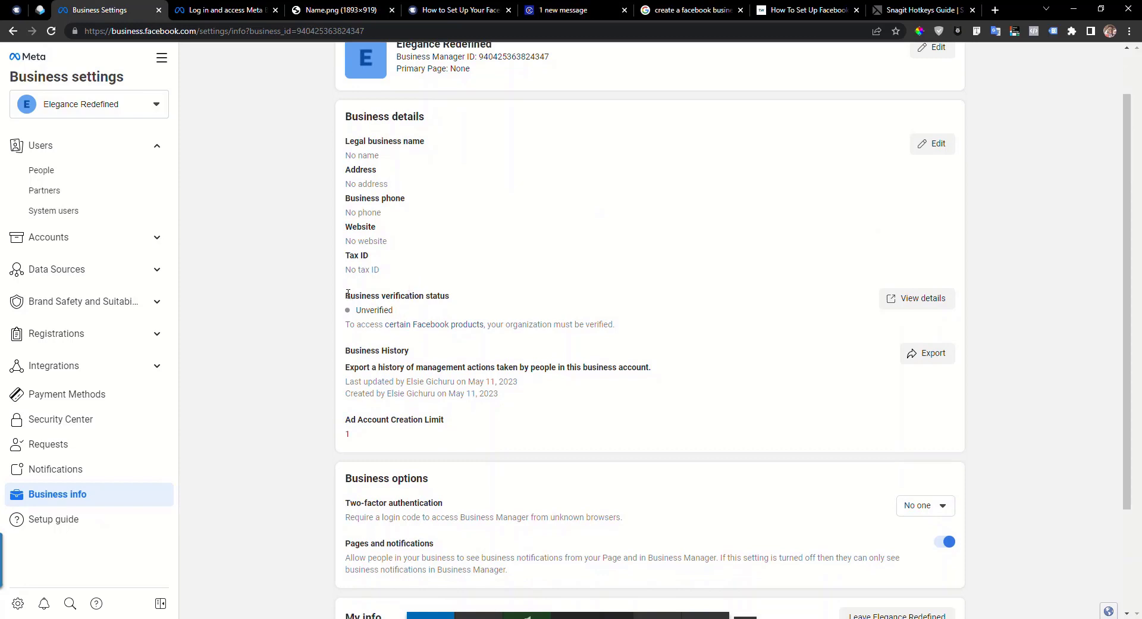
left_click_drag(397, 311, 355, 310)
left_click(398, 309)
scroll(1127, 220, "up", 1)
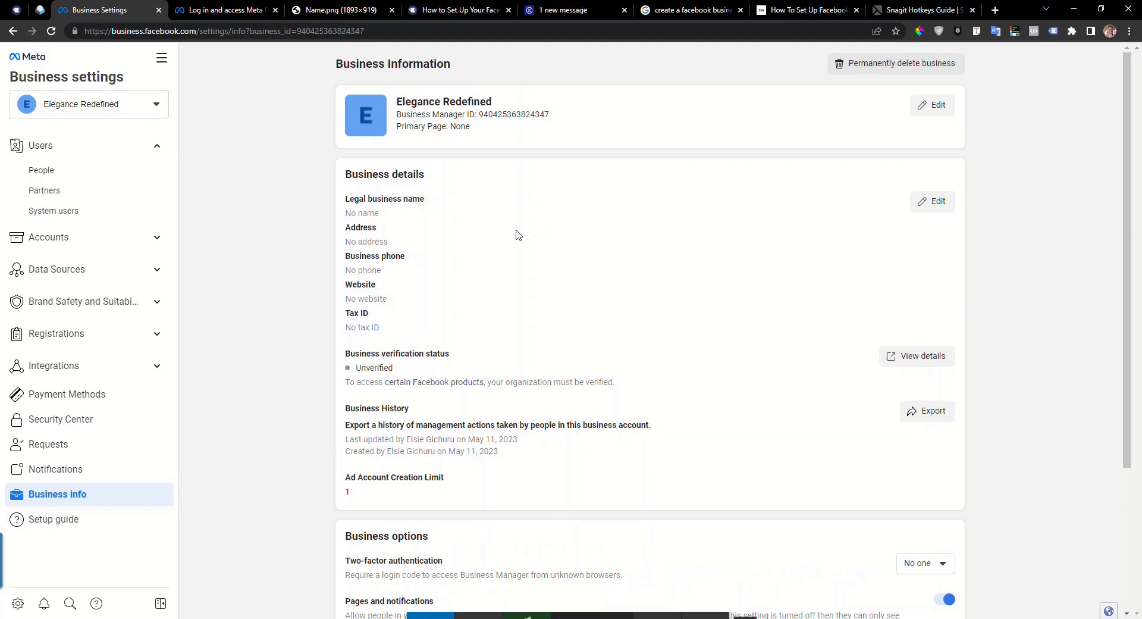
- Open the Business details edit form, then go to the Snagit Hotkeys Guide tab's address bar
left_click(939, 203)
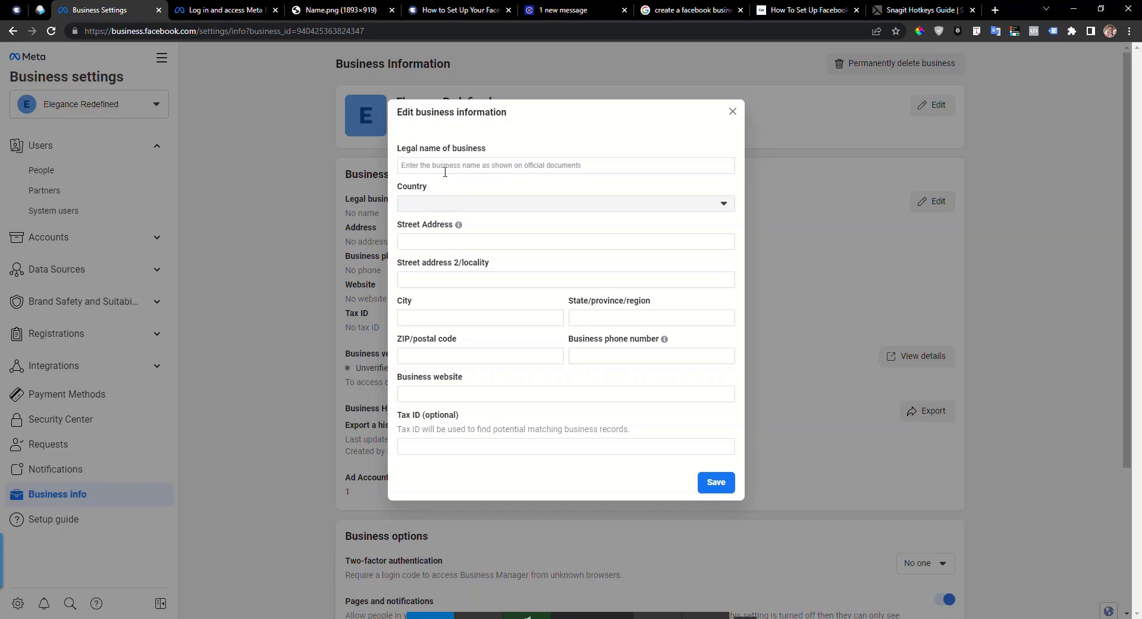
left_click(922, 11)
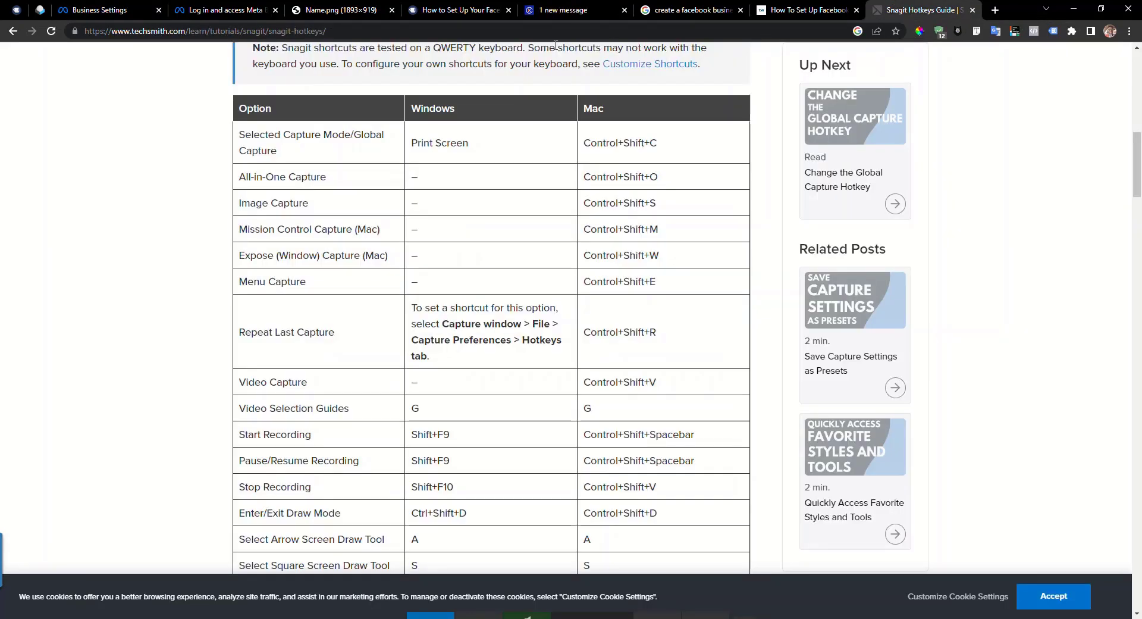
left_click(554, 32)
- Search Google for 'ecitizen' and open 'eCitizen - Gateway to All Government Services'
type("ex")
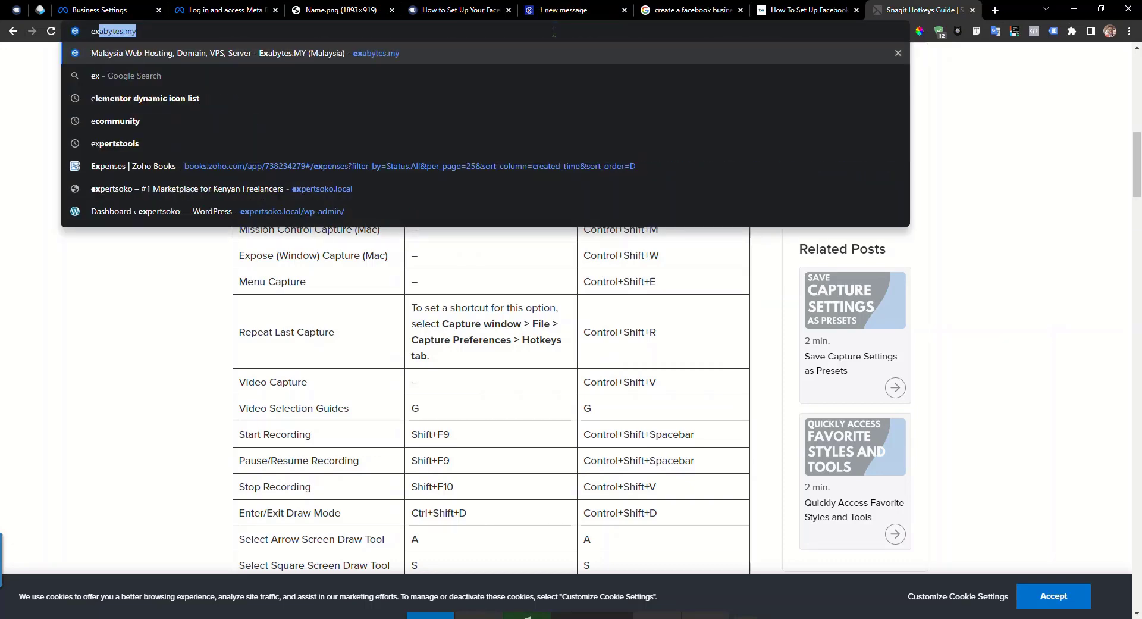
type("c")
key("BackSpace")
key("BackSpace")
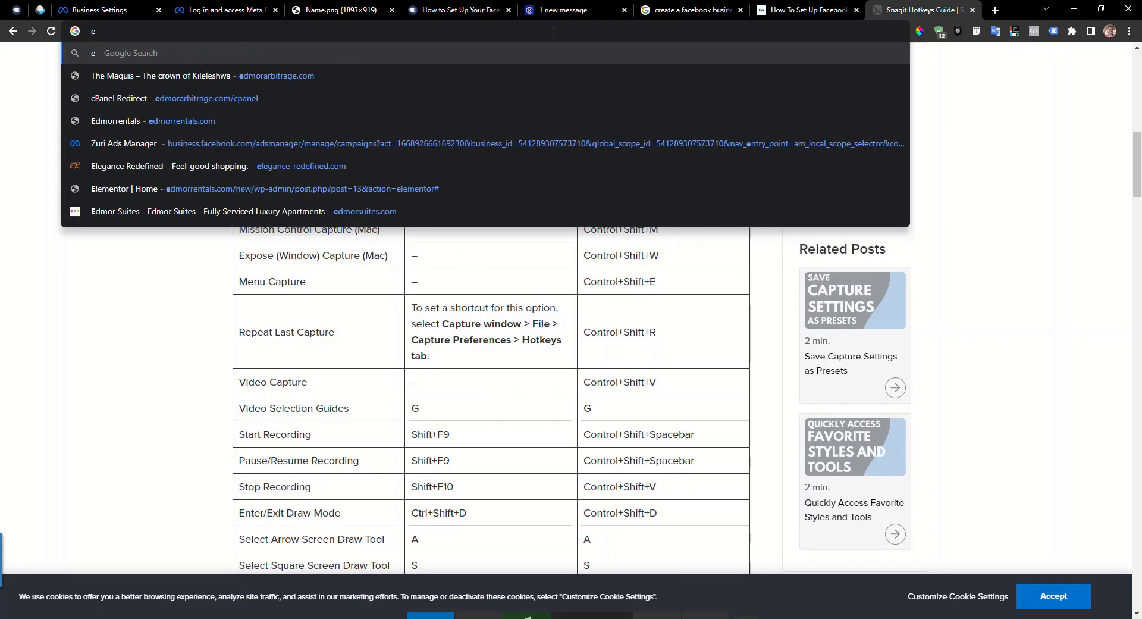
type("citizen Access Authorization")
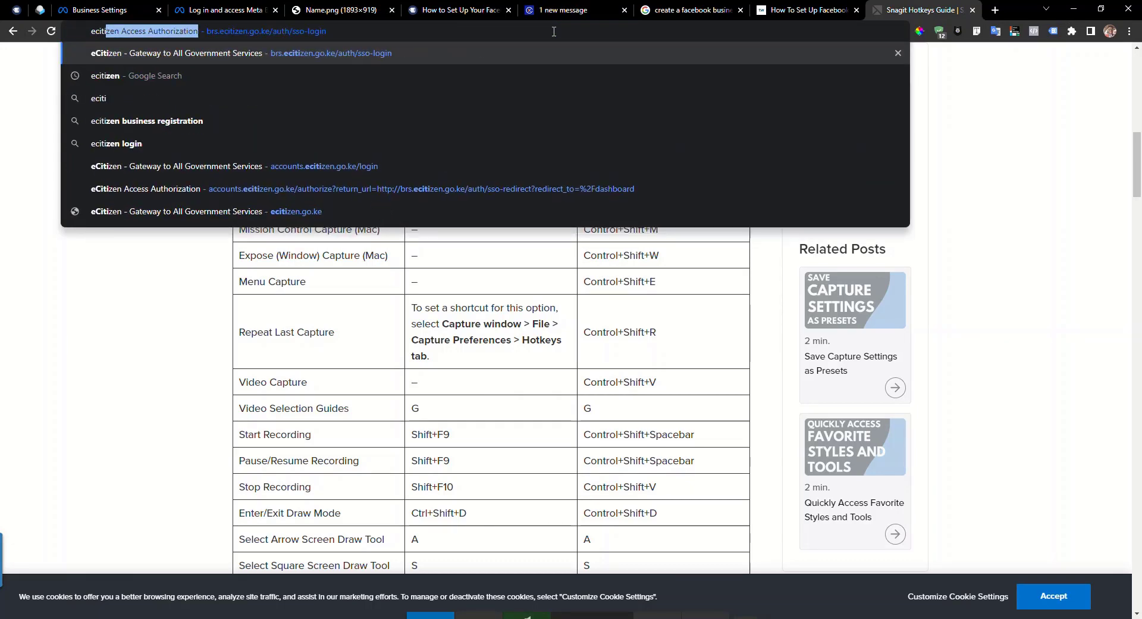
key("BackSpace")
key("BackSpace")
key("BackSpace")
key("BackSpace")
key("BackSpace")
key("BackSpace")
key("BackSpace")
key("BackSpace")
key("BackSpace")
key("BackSpace")
key("BackSpace")
key("BackSpace")
key("BackSpace")
key("BackSpace")
key("BackSpace")
key("BackSpace")
key("BackSpace")
key("BackSpace")
key("BackSpace")
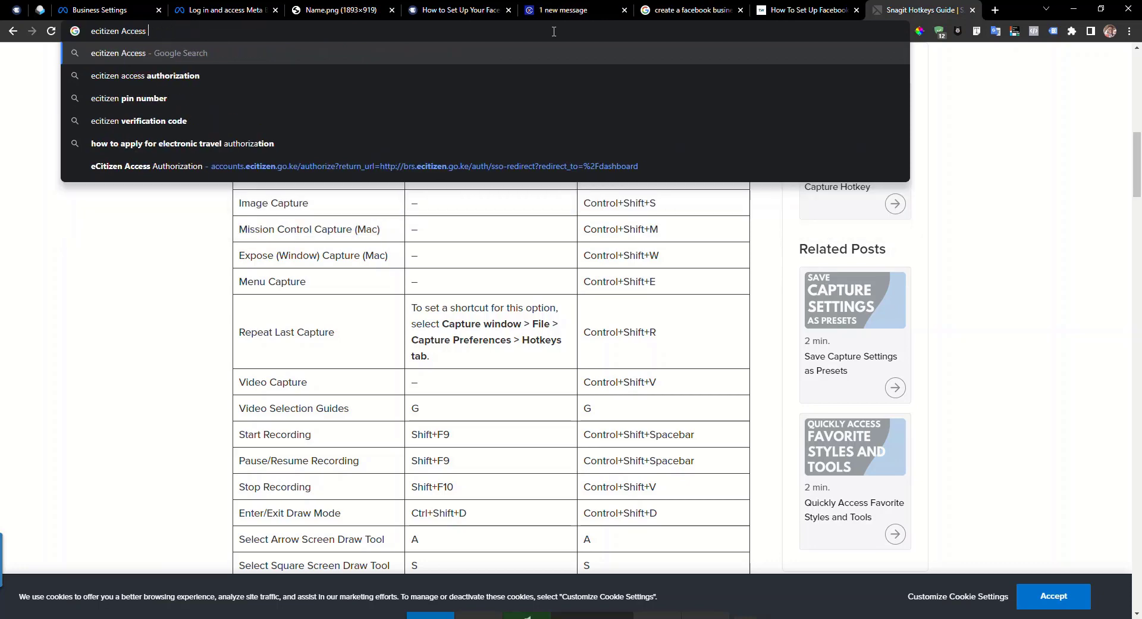
key("BackSpace")
key("BackSpace")
key("Return")
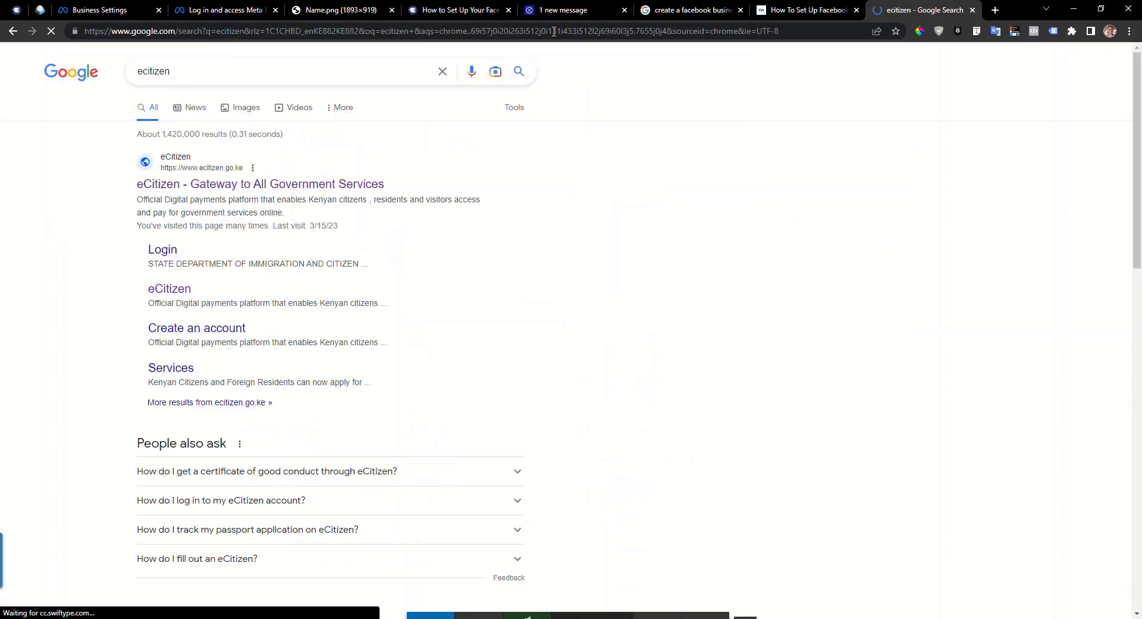
left_click(144, 190)
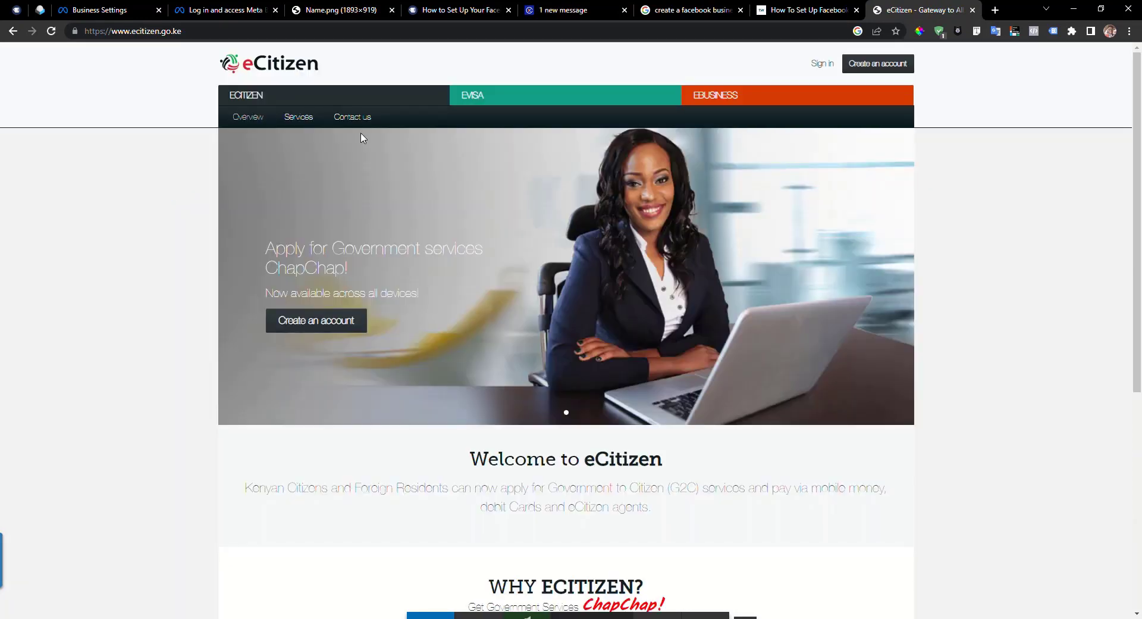
- Sign in to the eCitizen government services account with the saved credentials
left_click(827, 64)
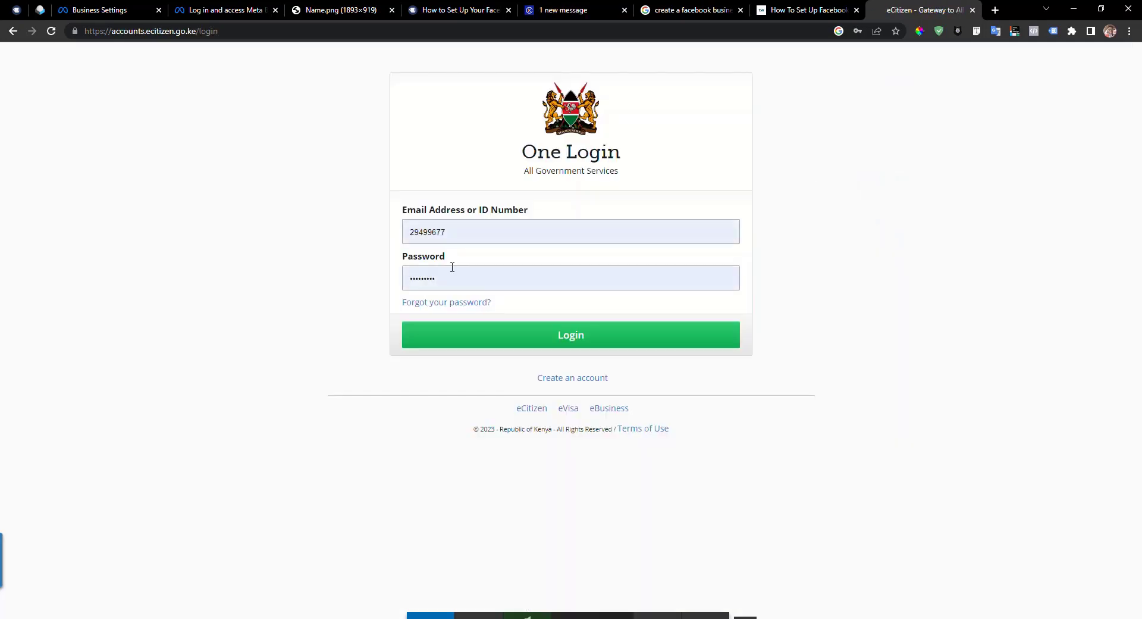
left_click(467, 341)
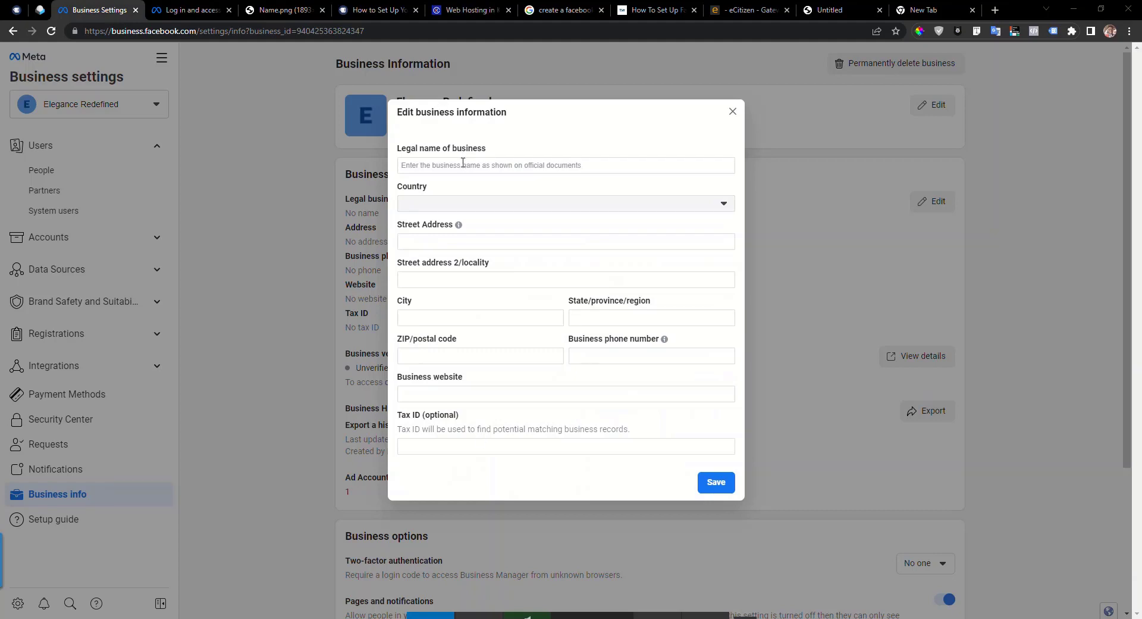
- Enter ELEGANCE REDEFINED as the legal business name and choose Kenya as the country
left_click(467, 165)
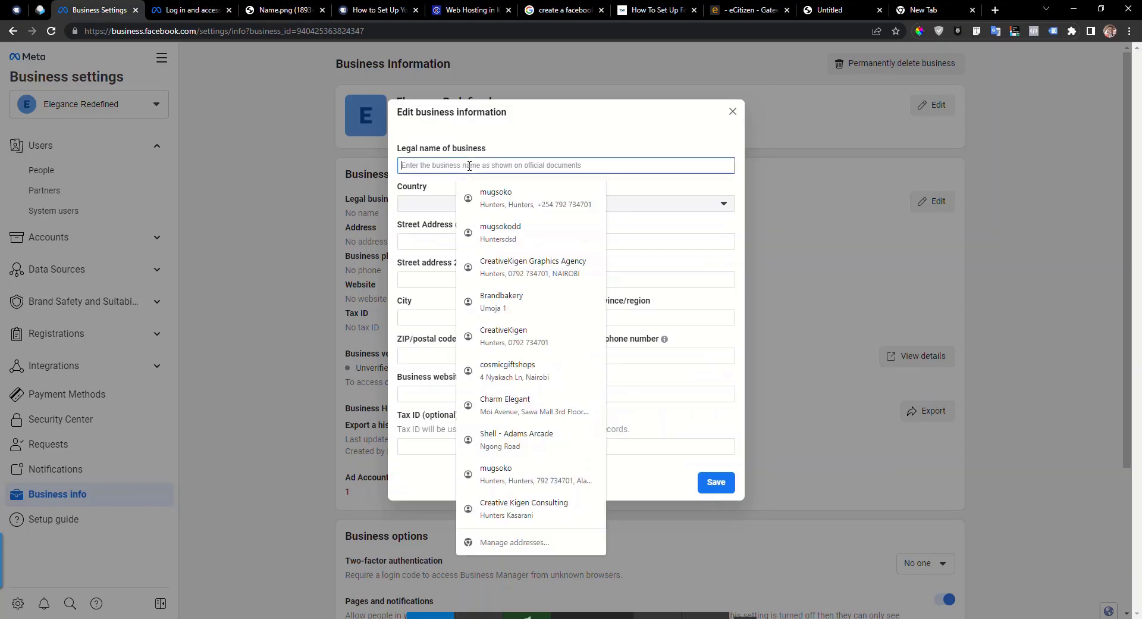
type("ELEGANCE REDEFINED")
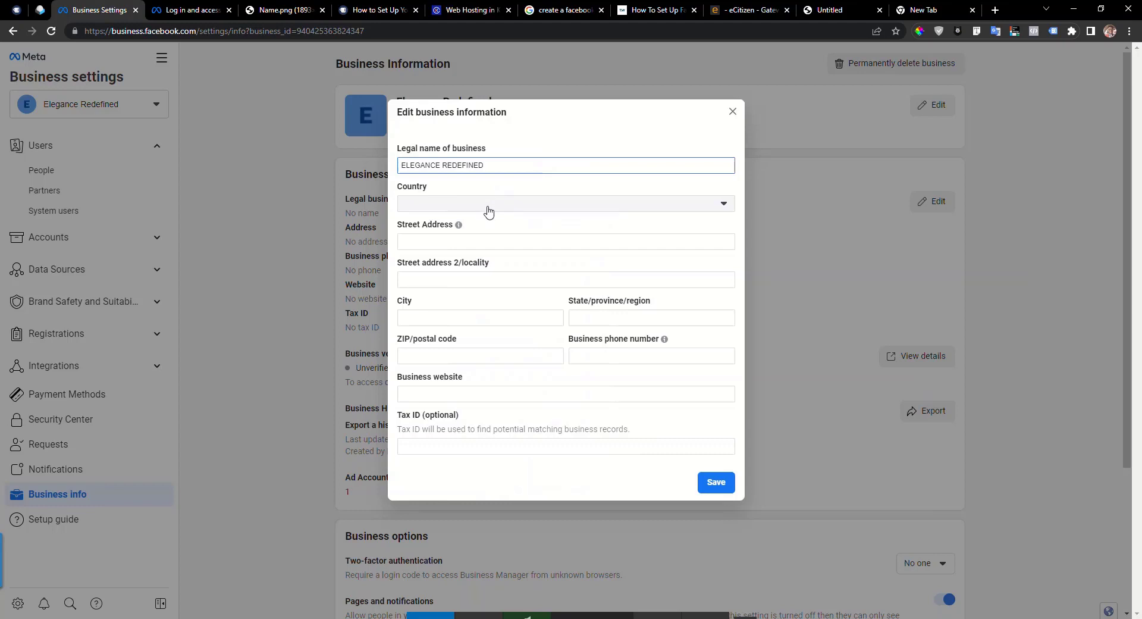
left_click(488, 210)
type("K")
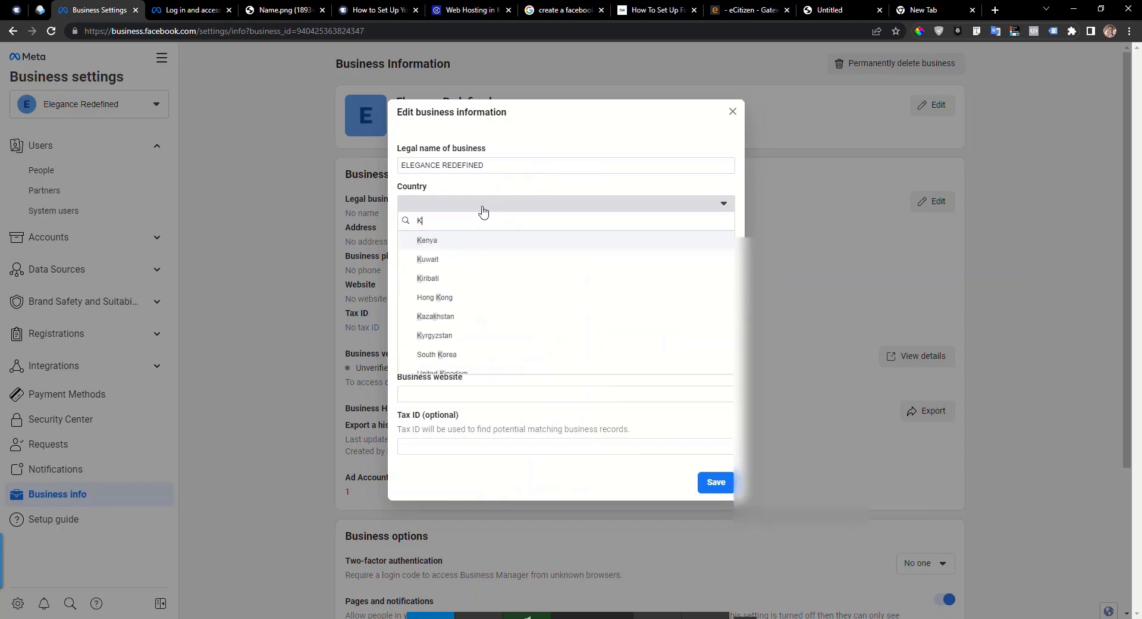
type("ENYA")
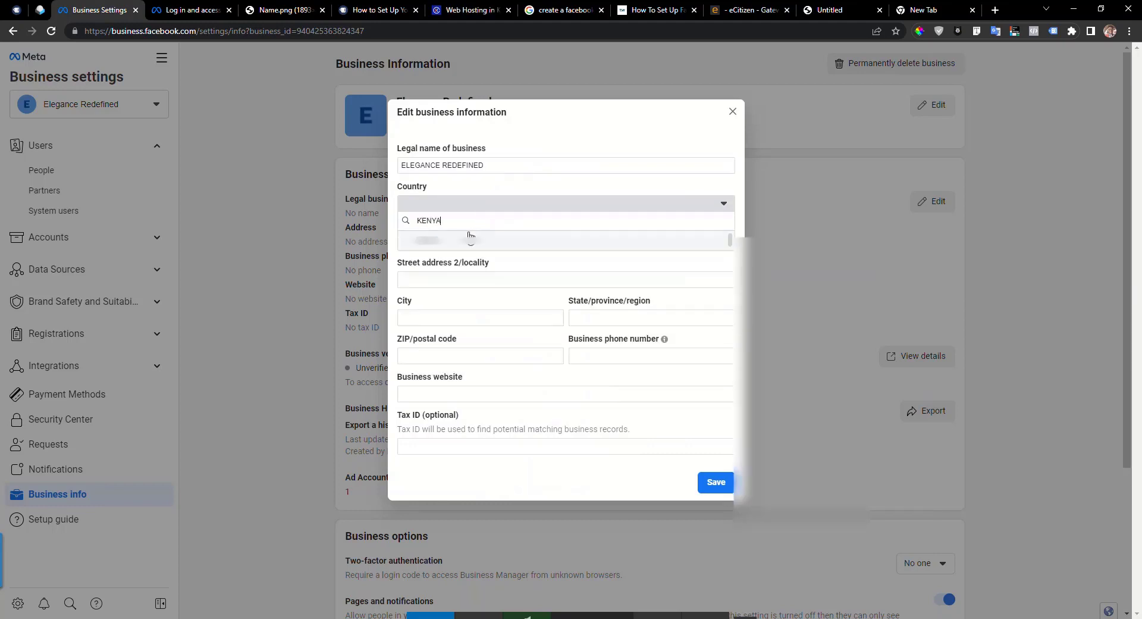
left_click(462, 239)
- Copy the street address from the Telegram chat message for the street address field
left_click(460, 236)
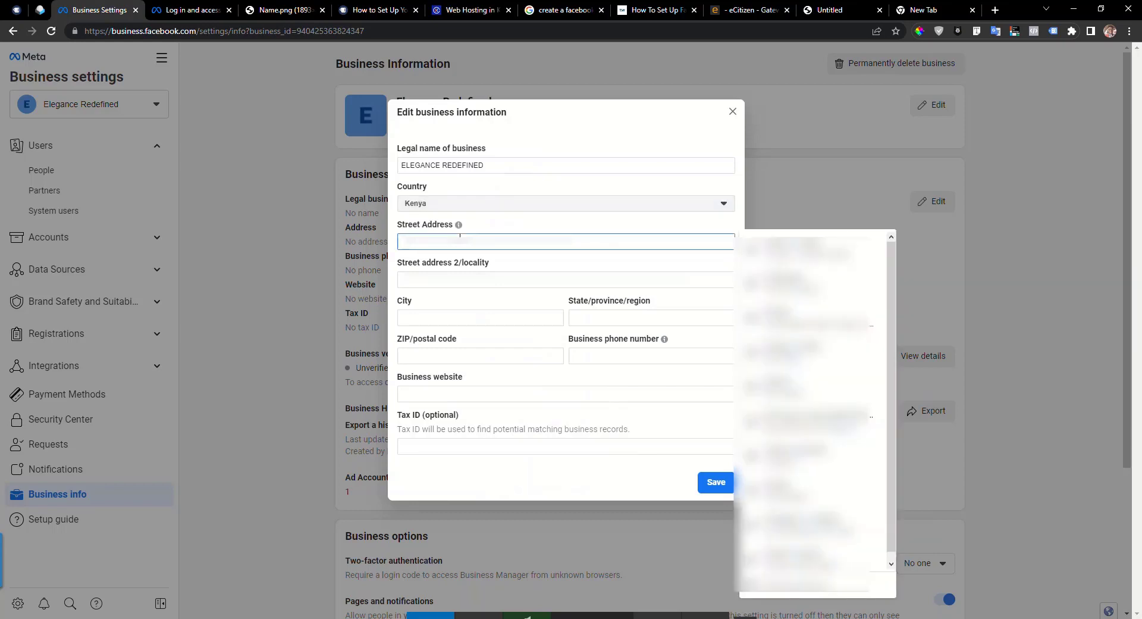
left_click(548, 477)
left_click(434, 244)
key("alt+Tab")
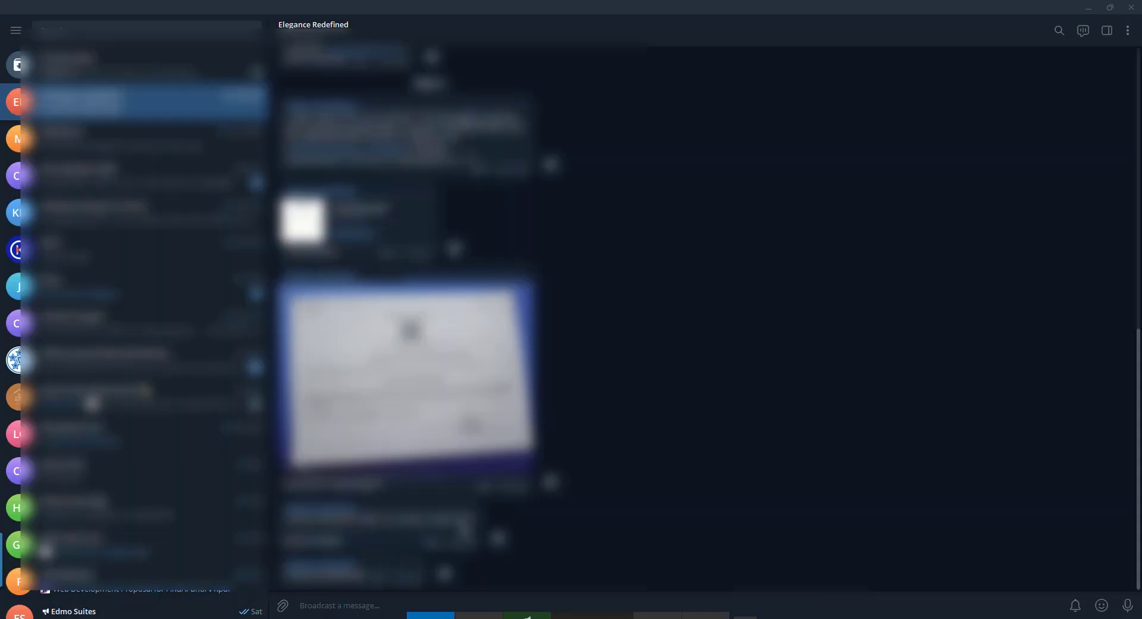
left_click_drag(474, 520, 284, 519)
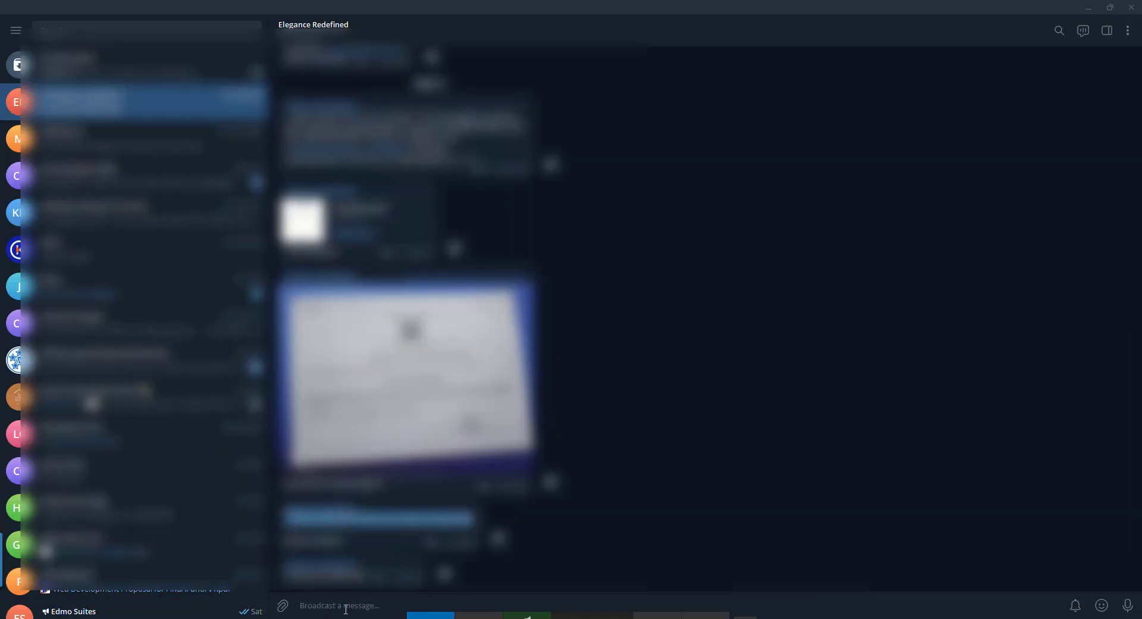
key("alt+Tab")
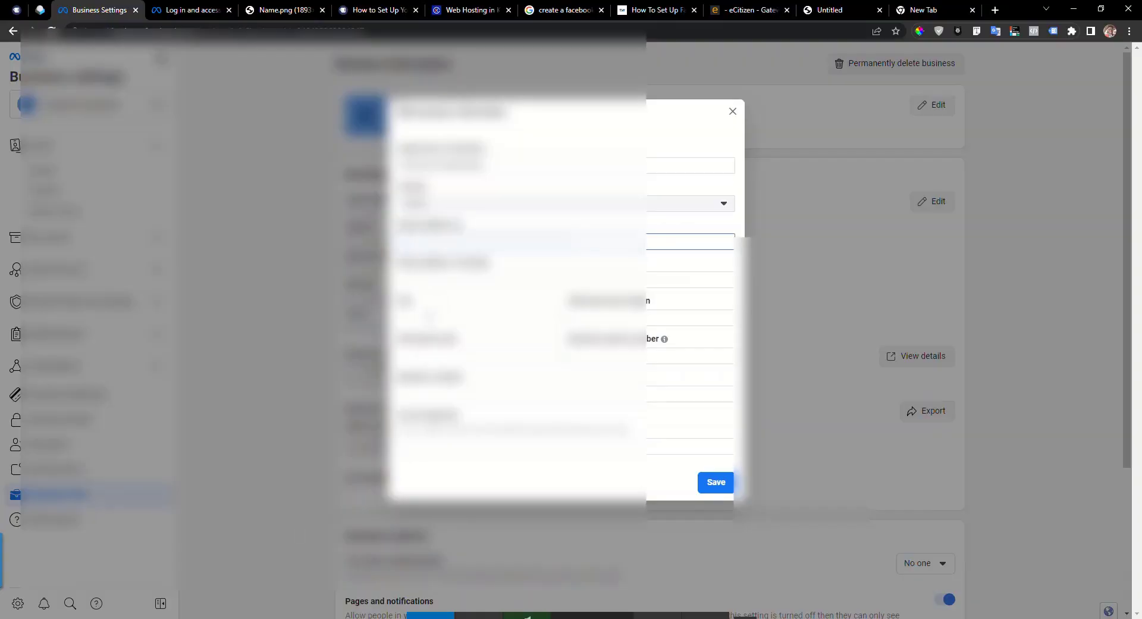
- Paste the street address, enter Nairobi as city and state, and fill postal code 00100
key("ctrl+v")
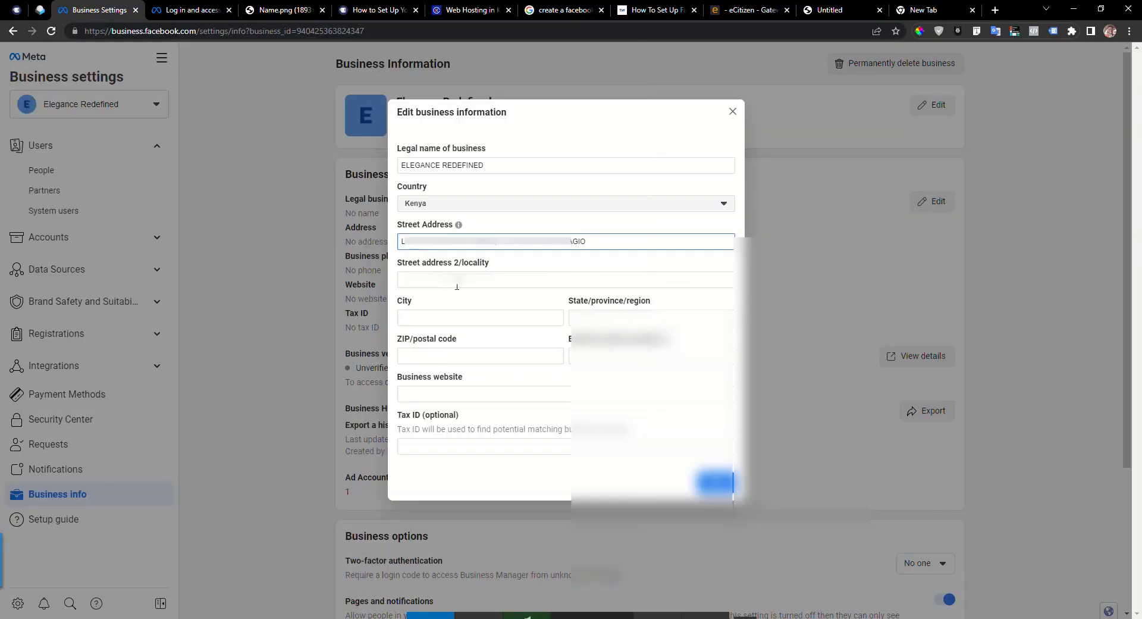
left_click(450, 314)
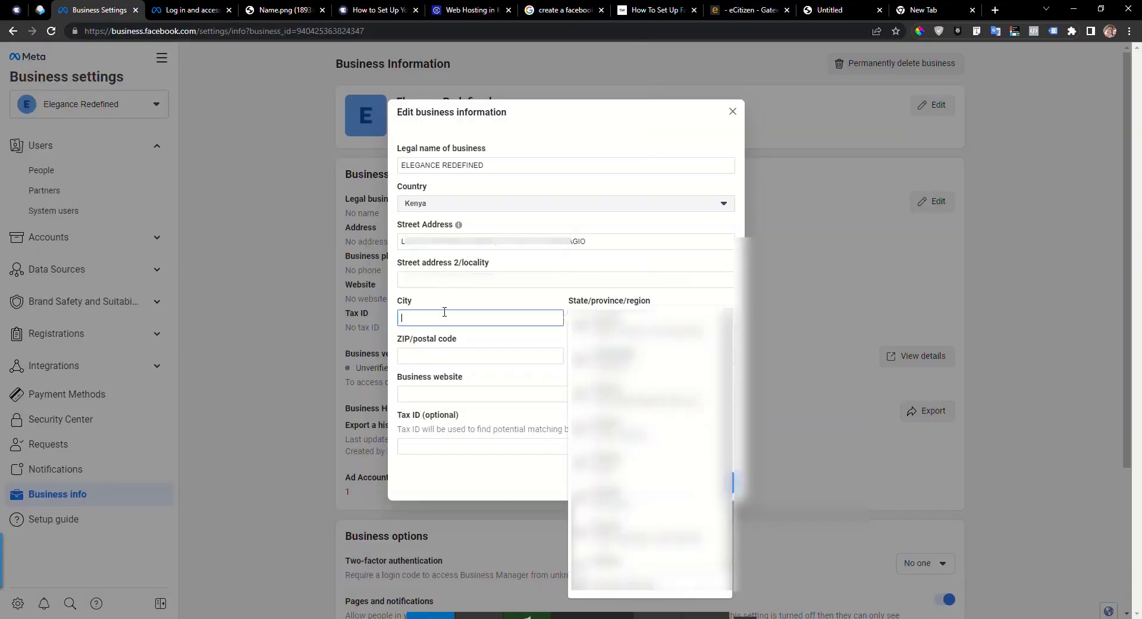
type("nairo")
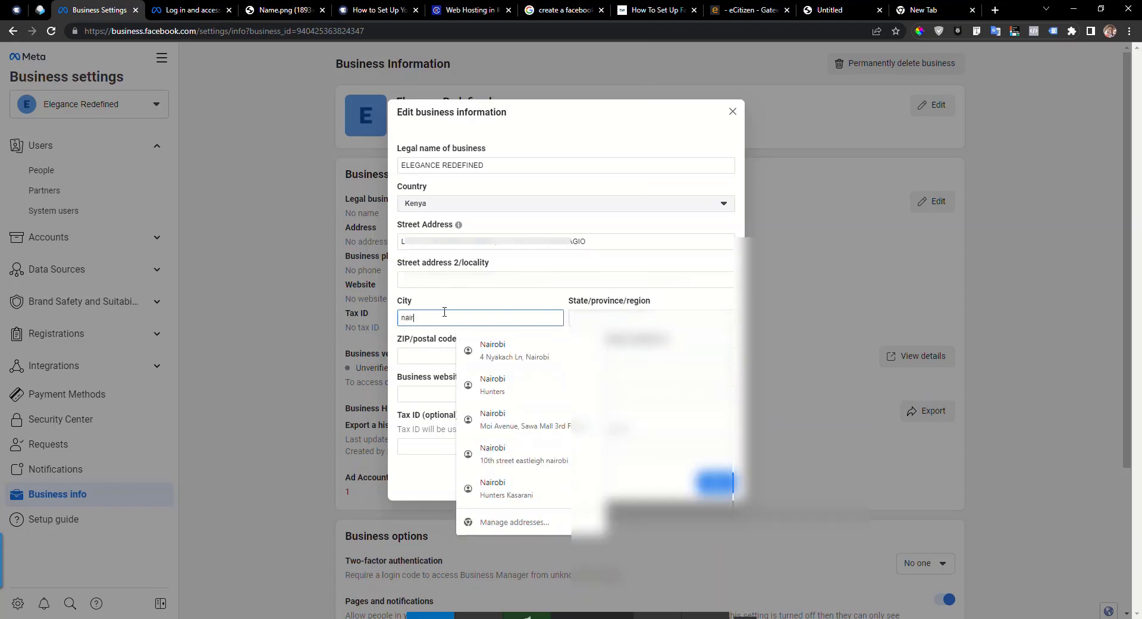
key("BackSpace")
key("BackSpace")
key("BackSpace")
key("BackSpace")
key("BackSpace")
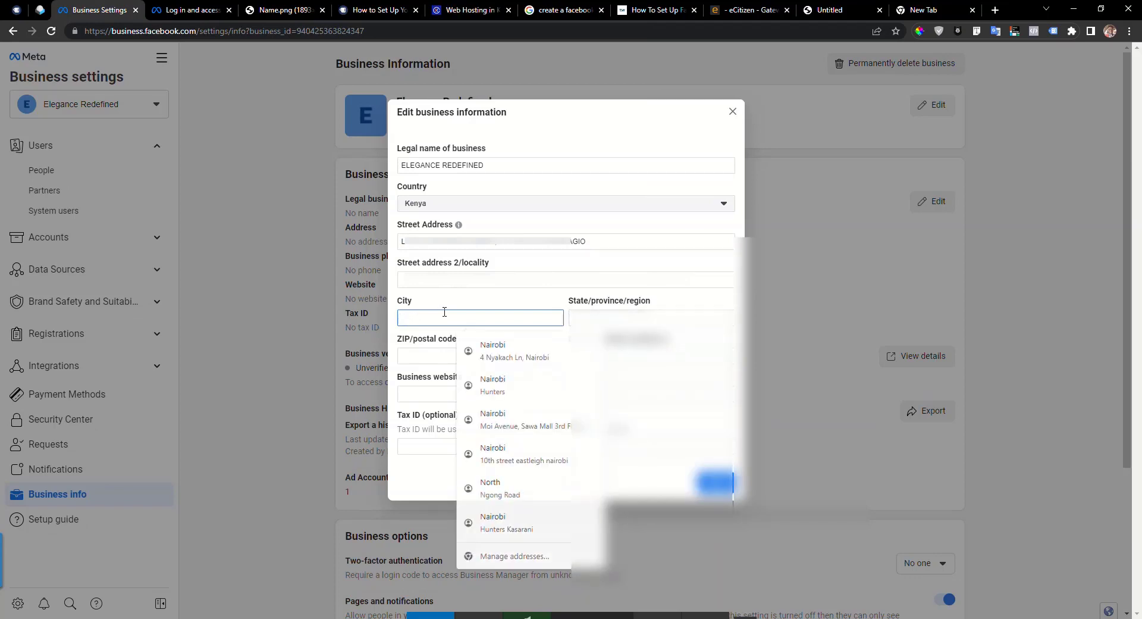
type("NAIROBI")
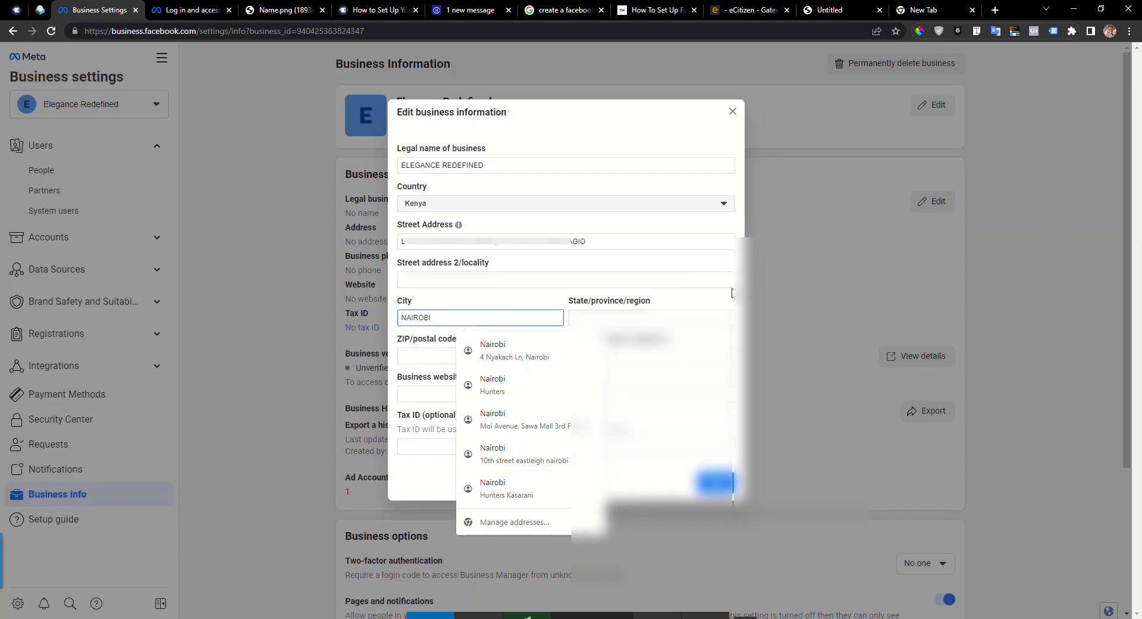
key("Tab")
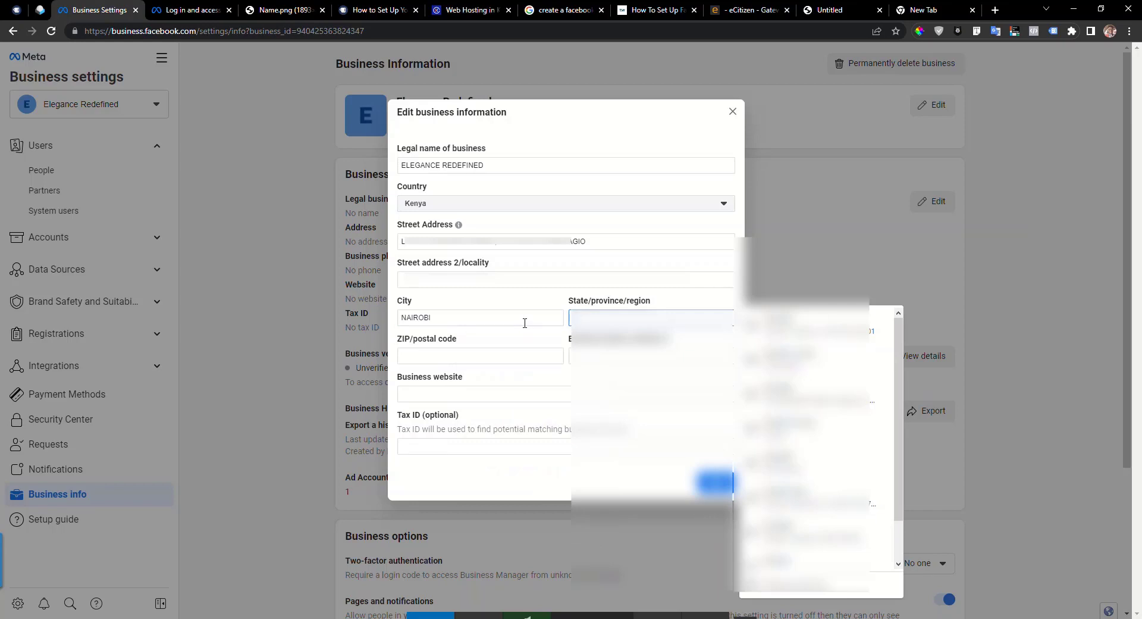
type("NAIRO")
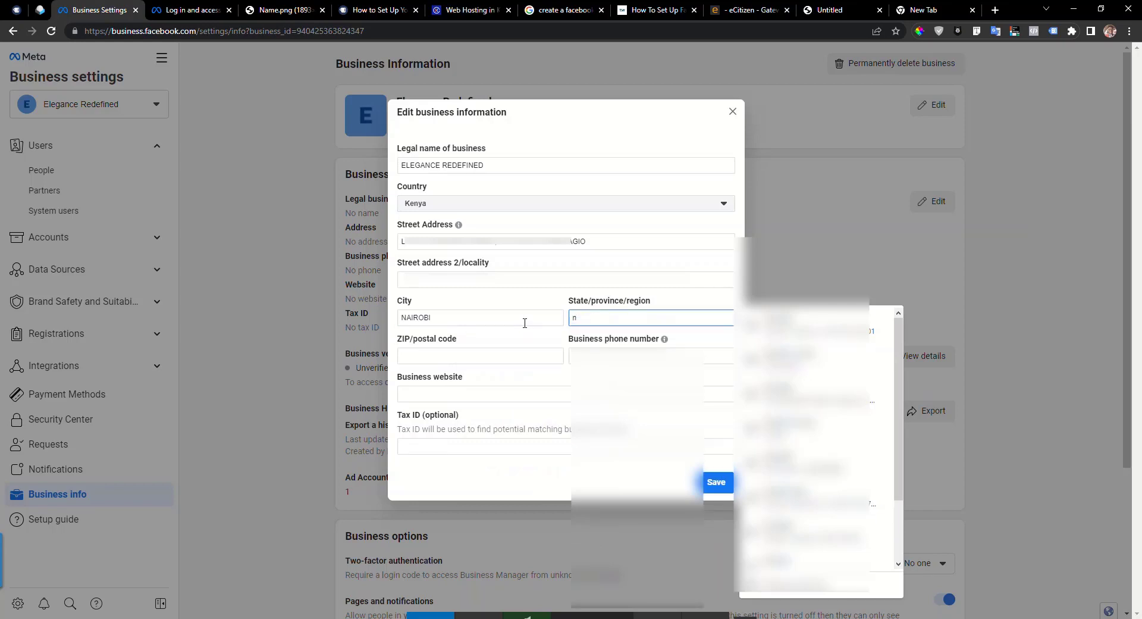
type("AIROBI")
left_click(537, 351)
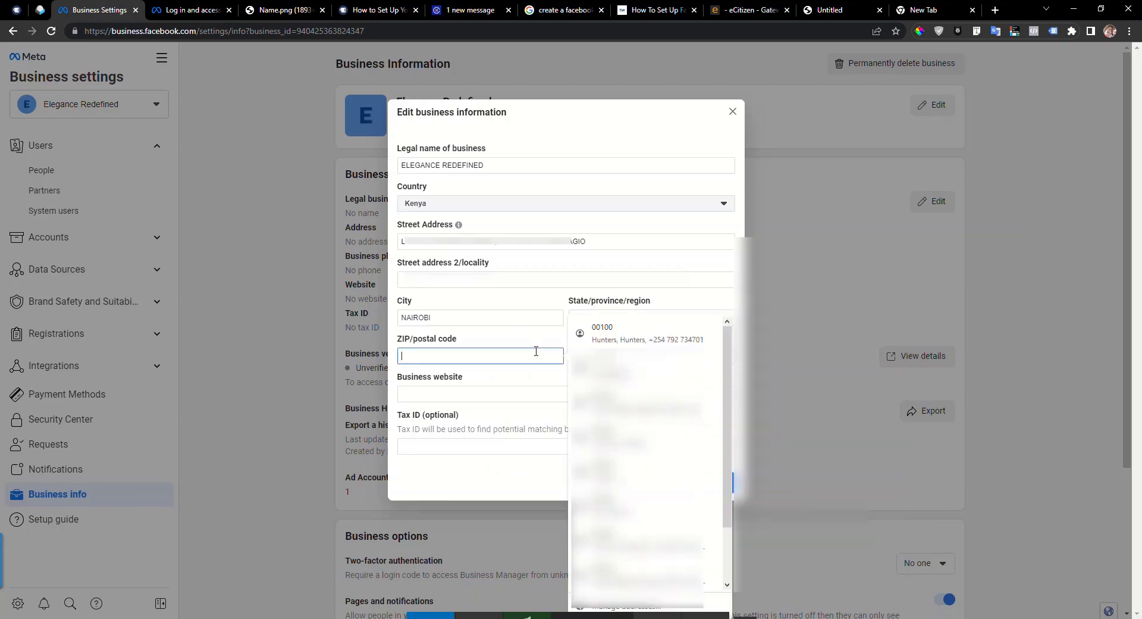
left_click(637, 333)
left_click_drag(468, 284, 383, 300)
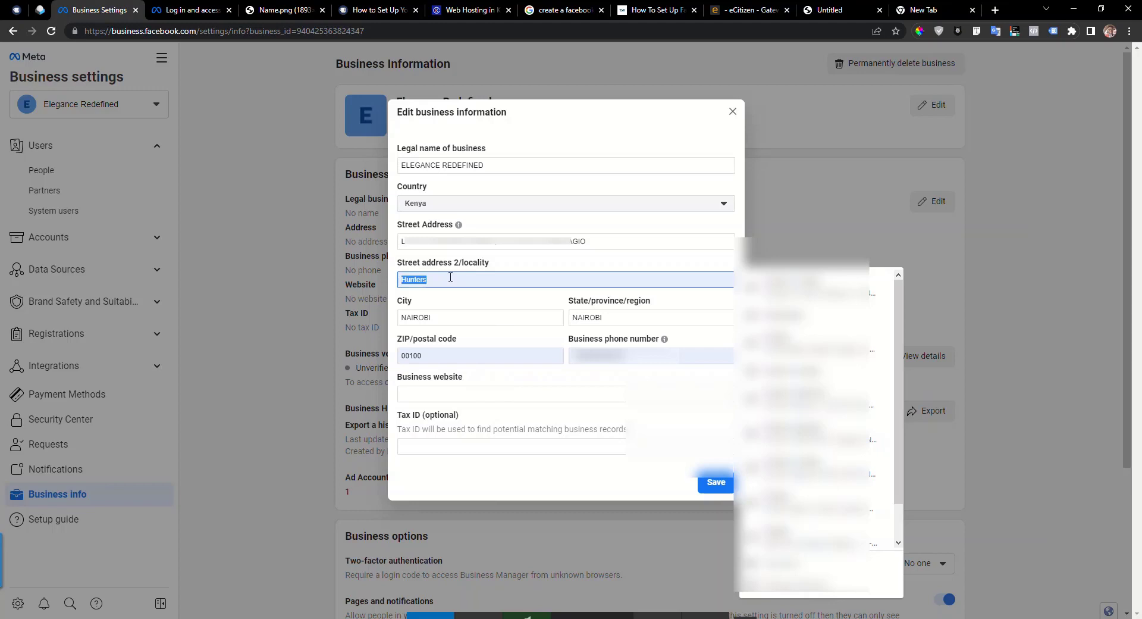
left_click_drag(450, 277, 378, 279)
key("BackSpace")
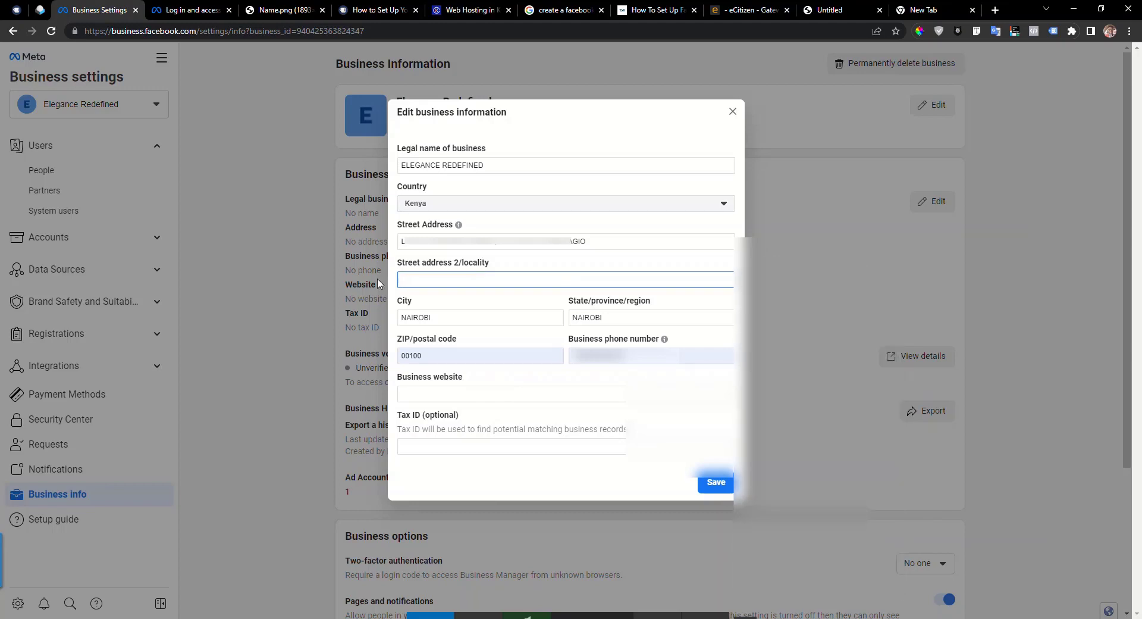
left_click(654, 319)
left_click(648, 356)
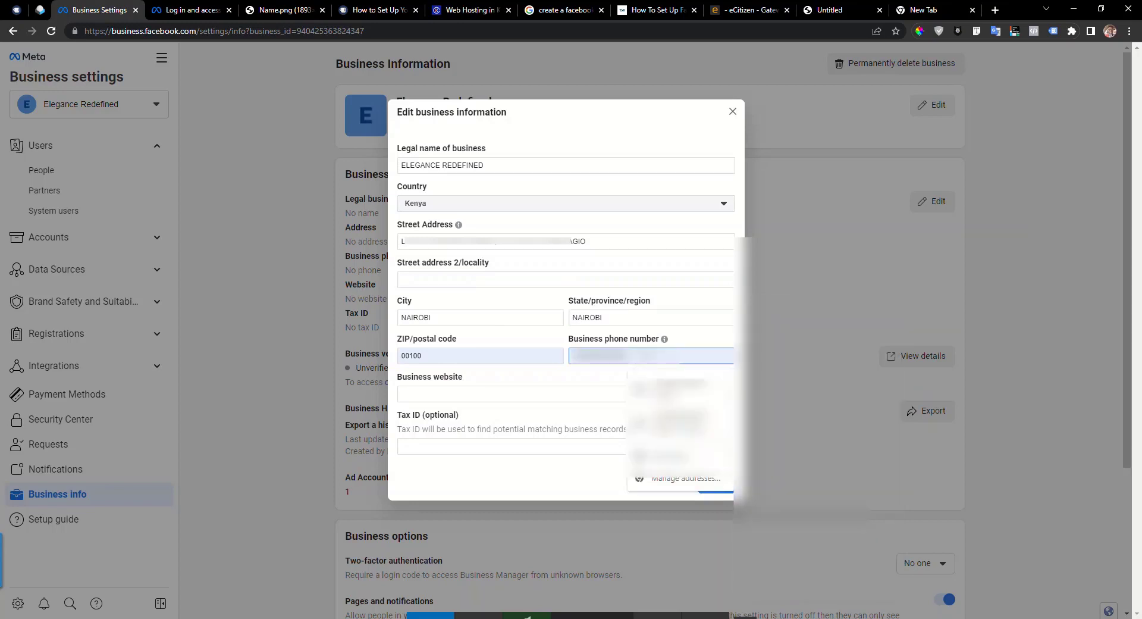
left_click(520, 396)
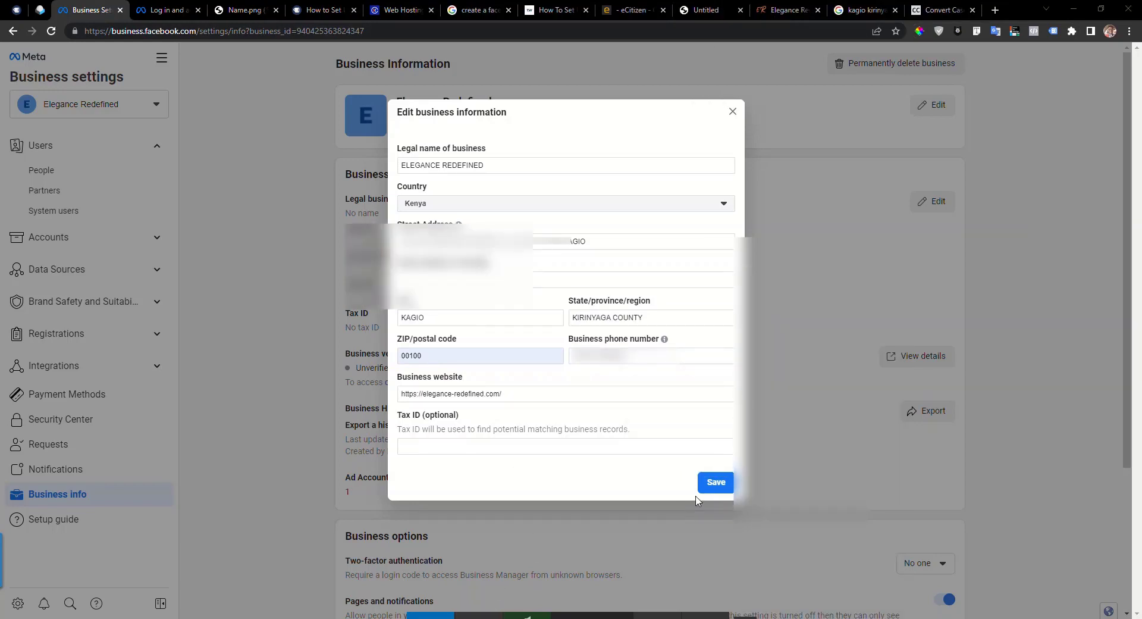
left_click(708, 488)
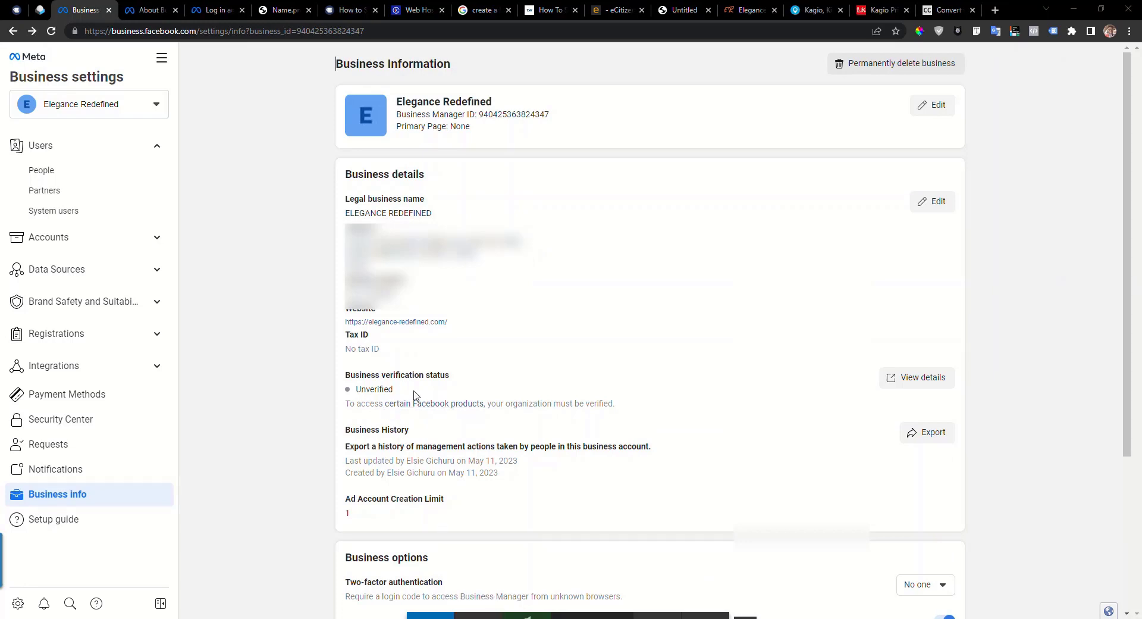
- Check the Unverified business verification status and open its verification details in Security Center
left_click_drag(396, 390, 360, 395)
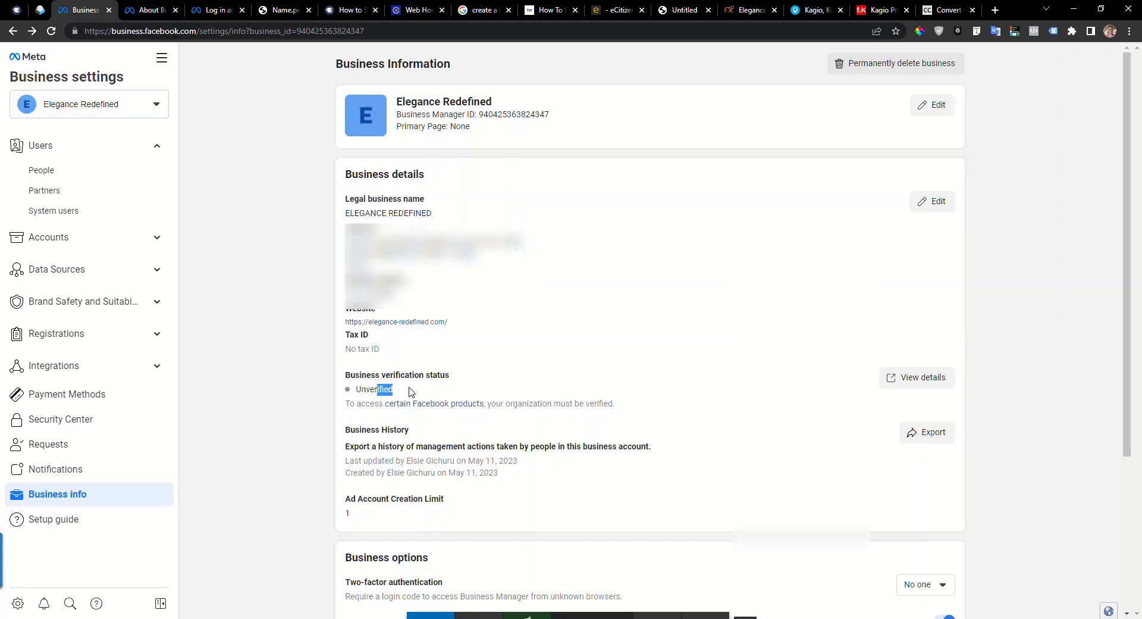
left_click(397, 364)
left_click(924, 387)
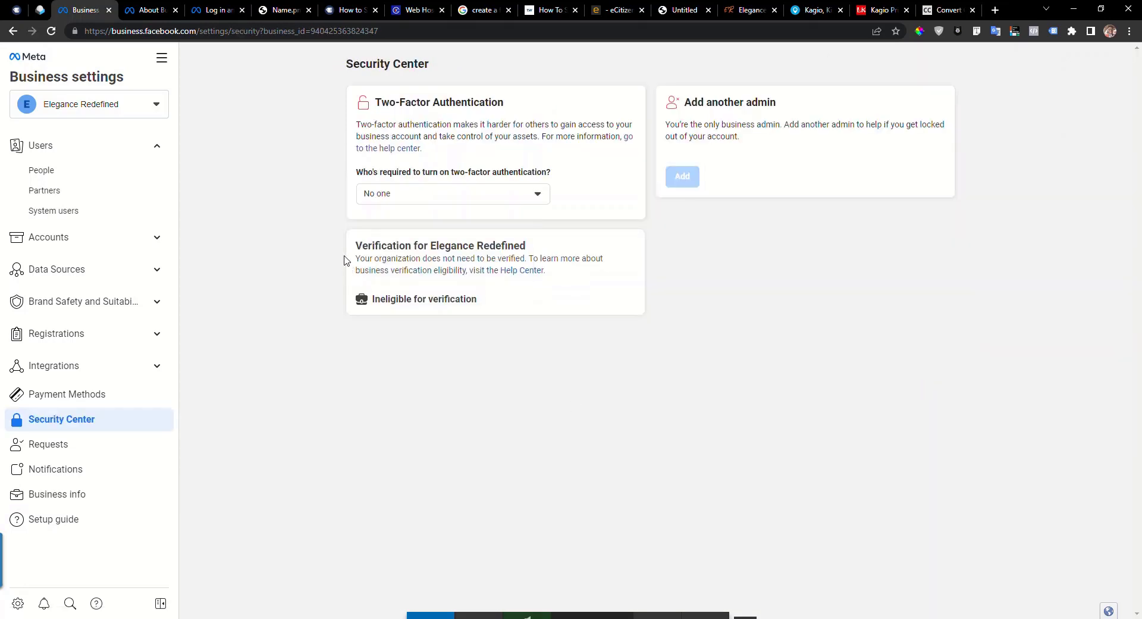
- Note the ineligible-for-verification notice, then go to Accounts > Apps in business settings
left_click_drag(344, 237, 648, 282)
left_click(626, 312)
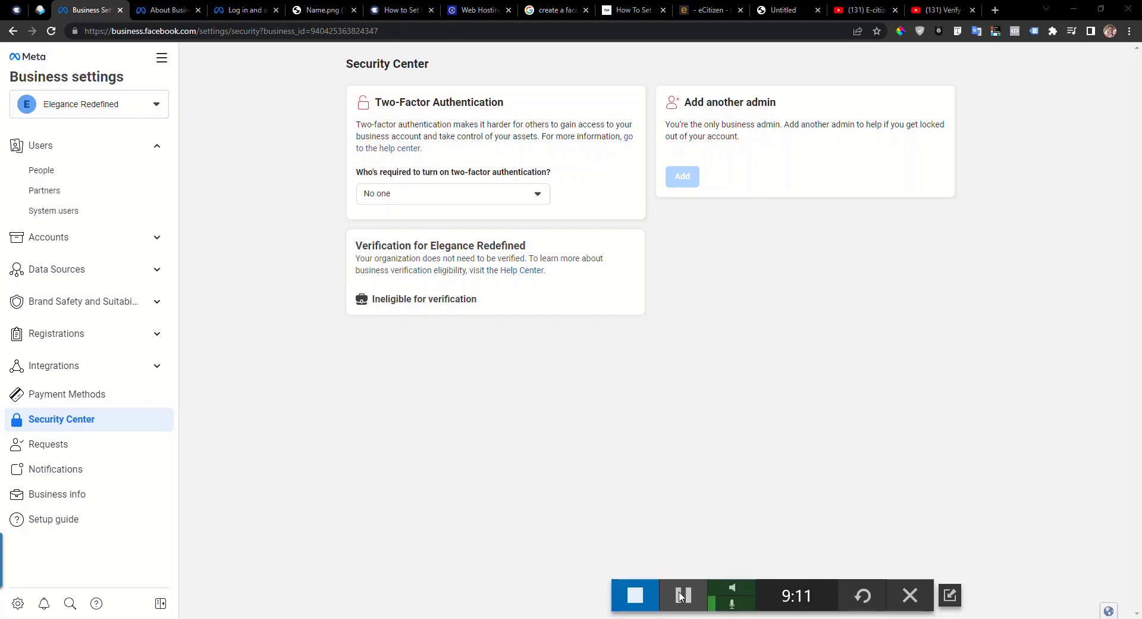
left_click(156, 241)
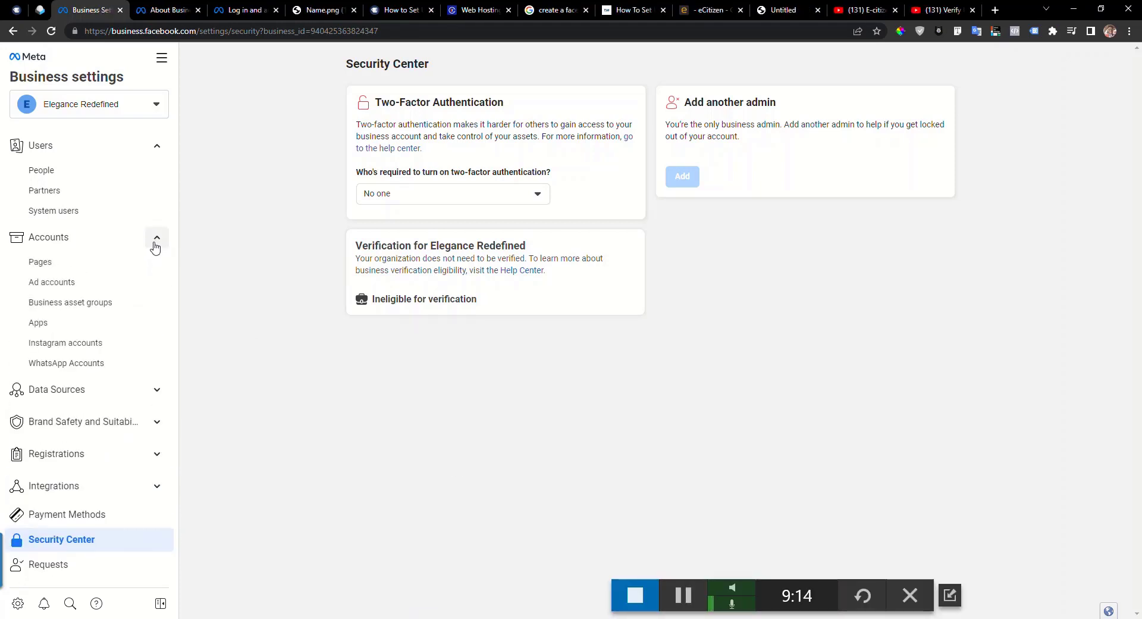
left_click(47, 331)
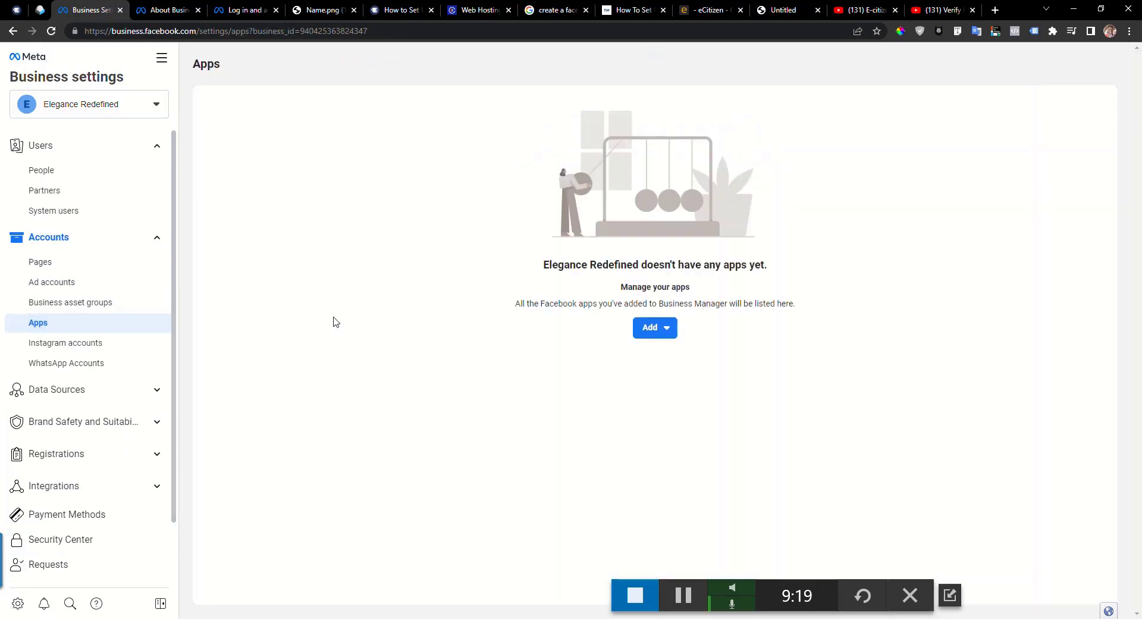
- Check the Apps page's Add options, close them, and move to the blank new browser tab
left_click(670, 336)
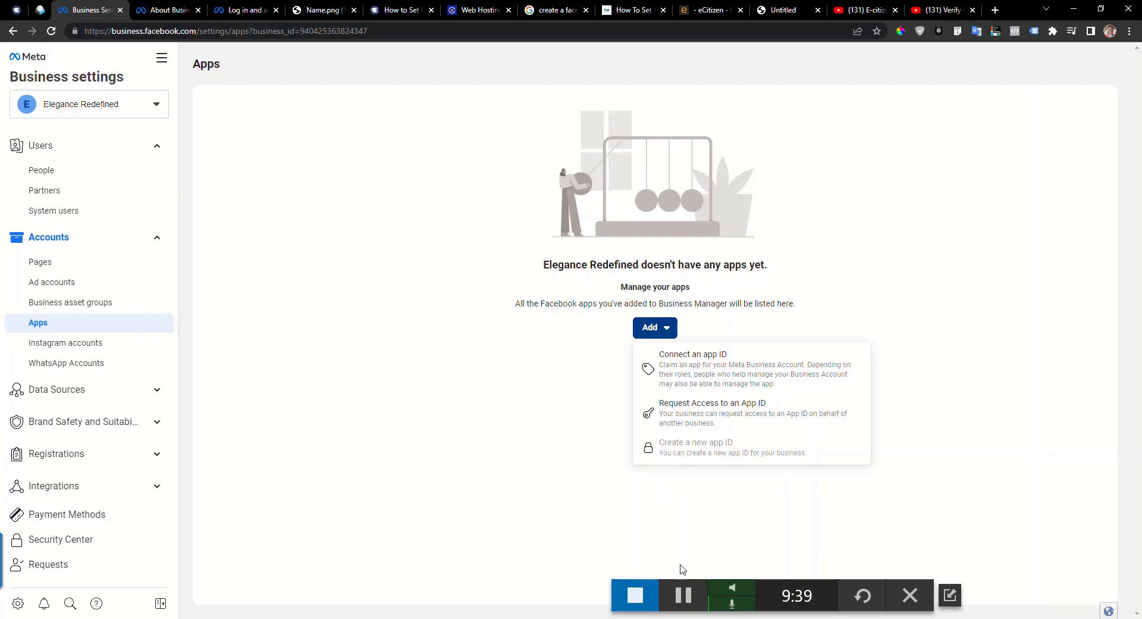
left_click(682, 603)
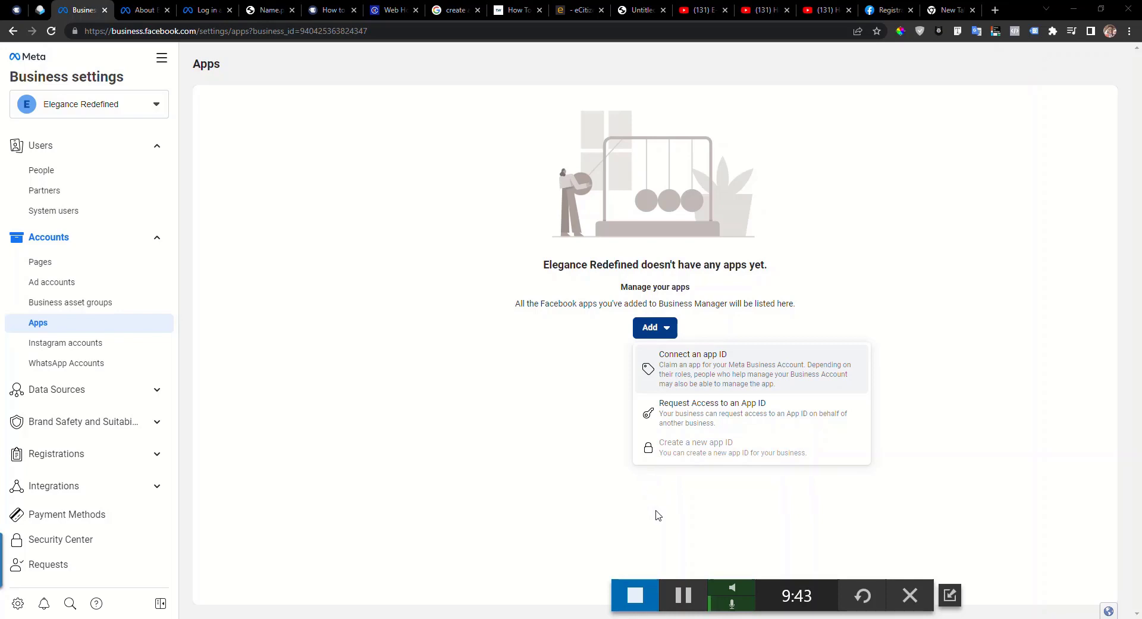
left_click(497, 456)
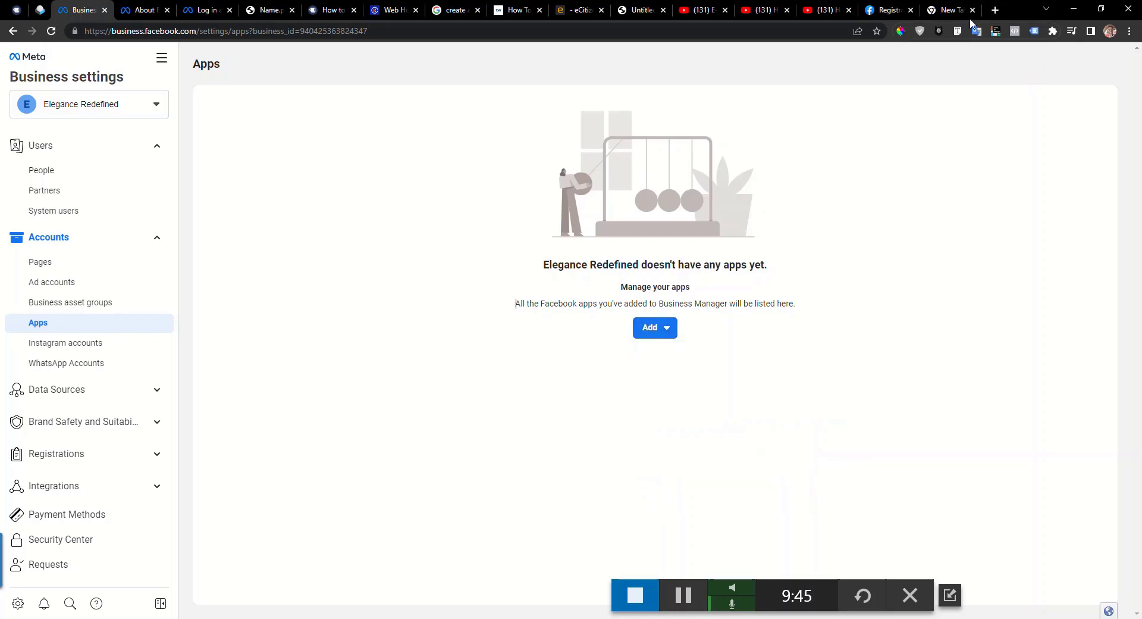
left_click(951, 11)
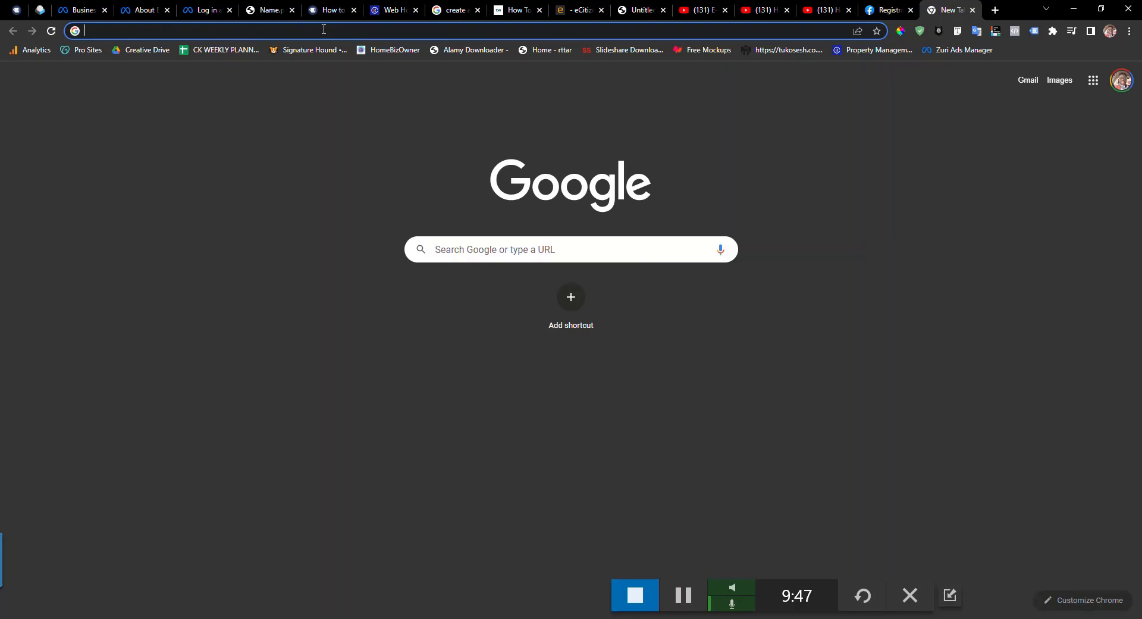
- Load developers.facebook.com and choose Get Started to create a developer account
type("https://developers.facebook.com/")
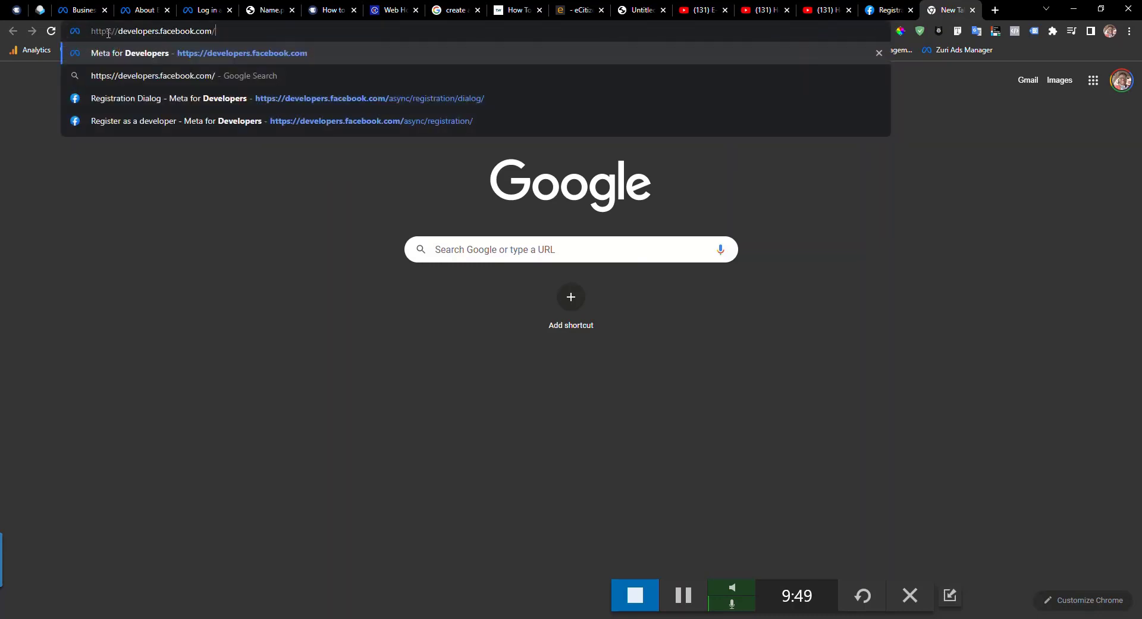
left_click(173, 225)
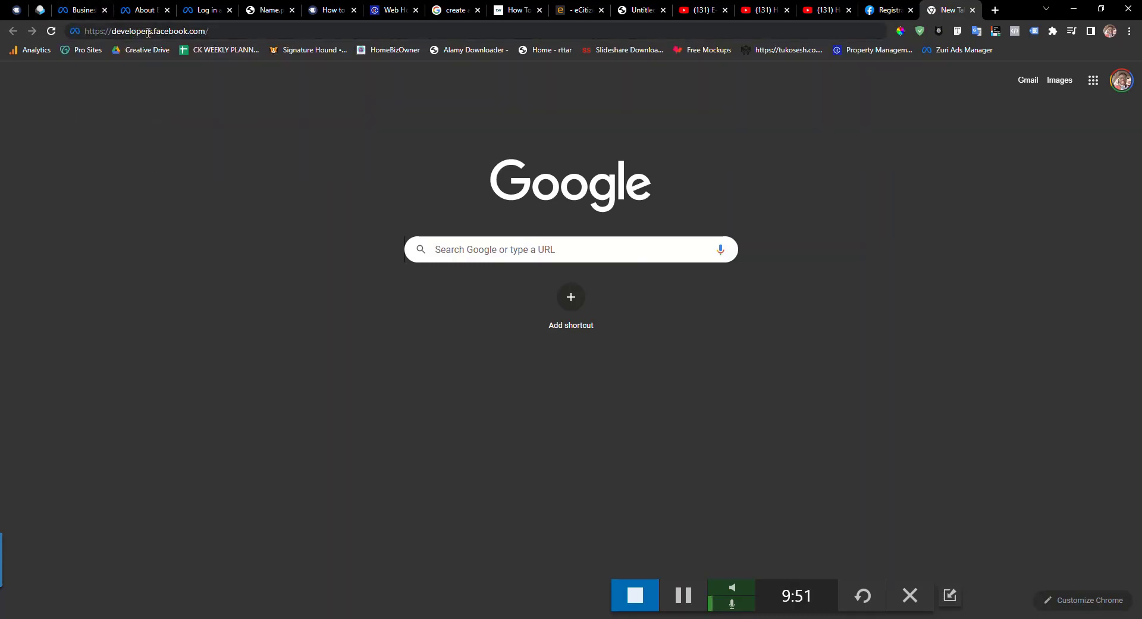
left_click(216, 30)
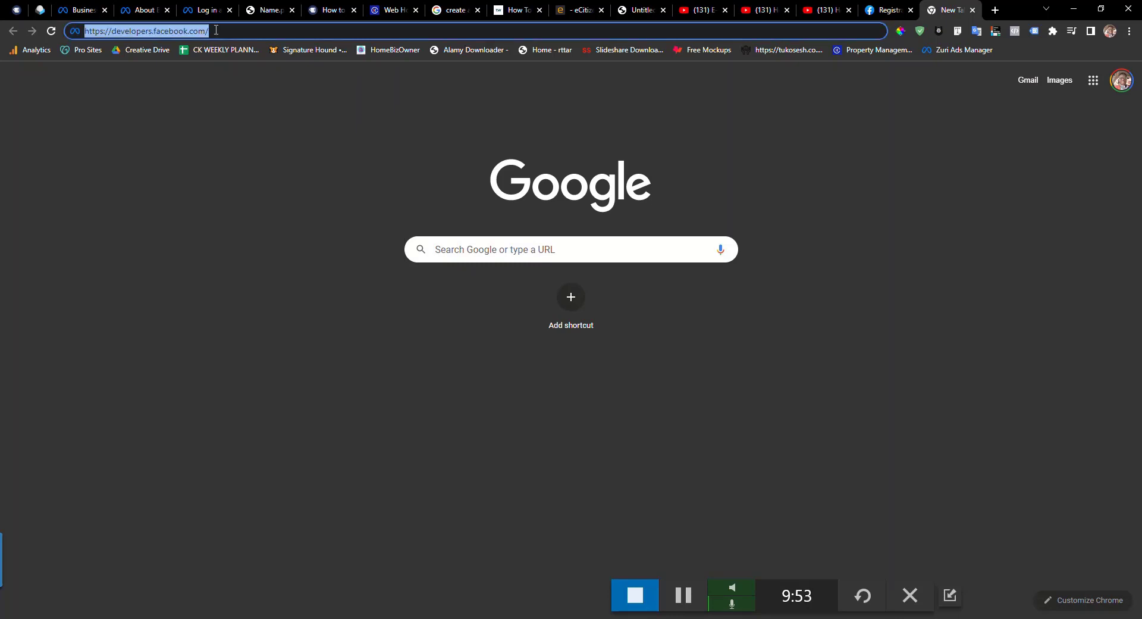
key("Return")
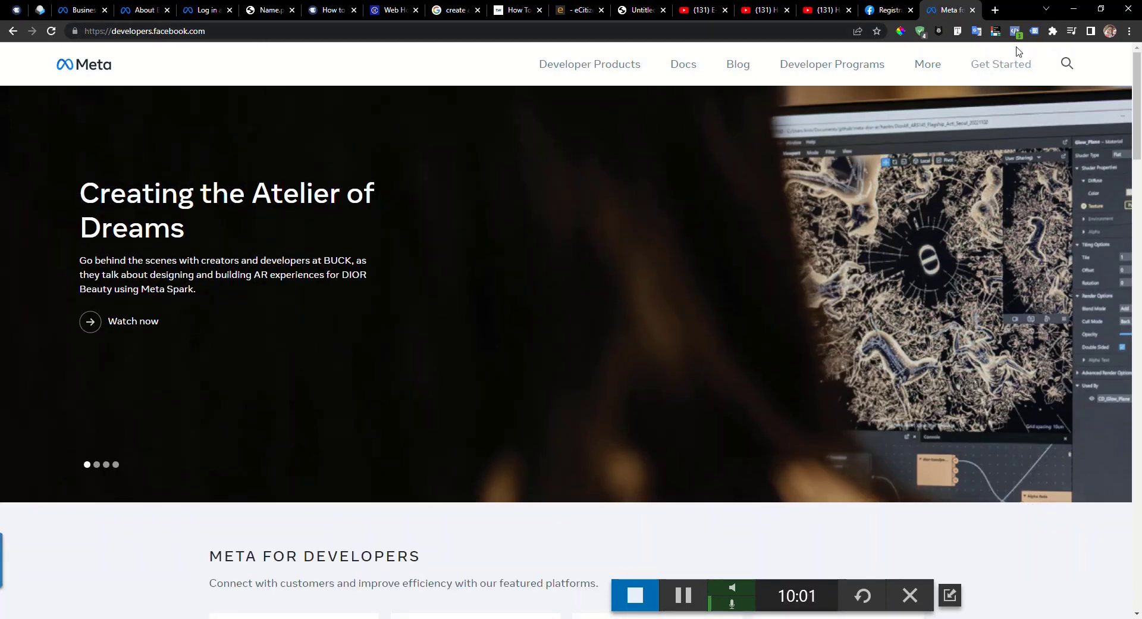
left_click(1025, 72)
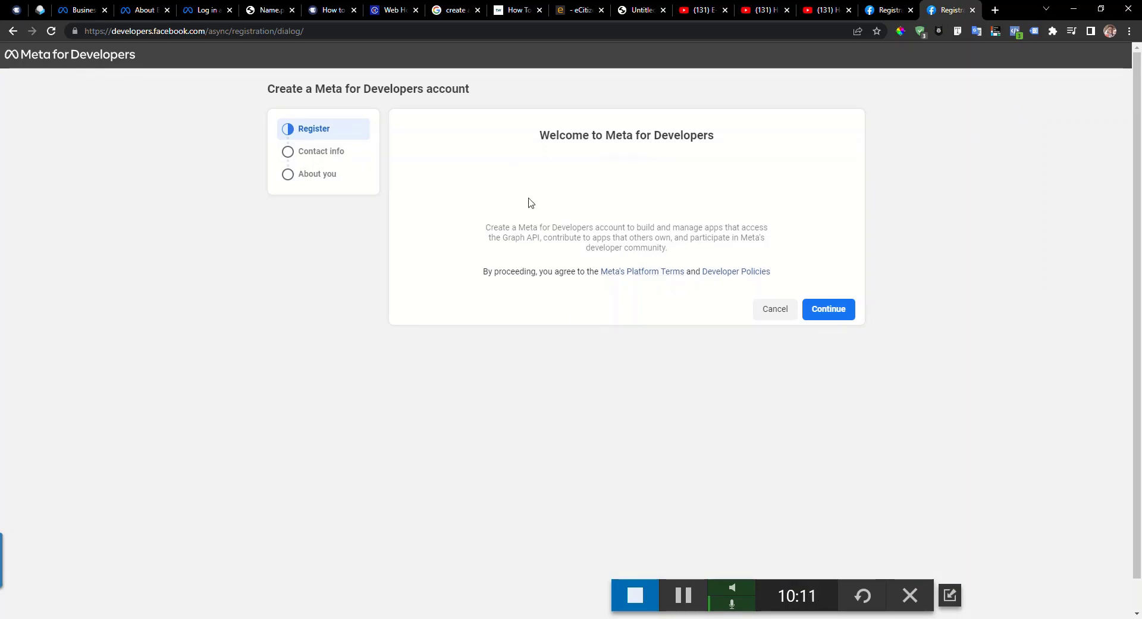
- Register as a developer: accept terms, opt into marketing emails, confirm e-mail, choose Owner/founder
left_click(845, 312)
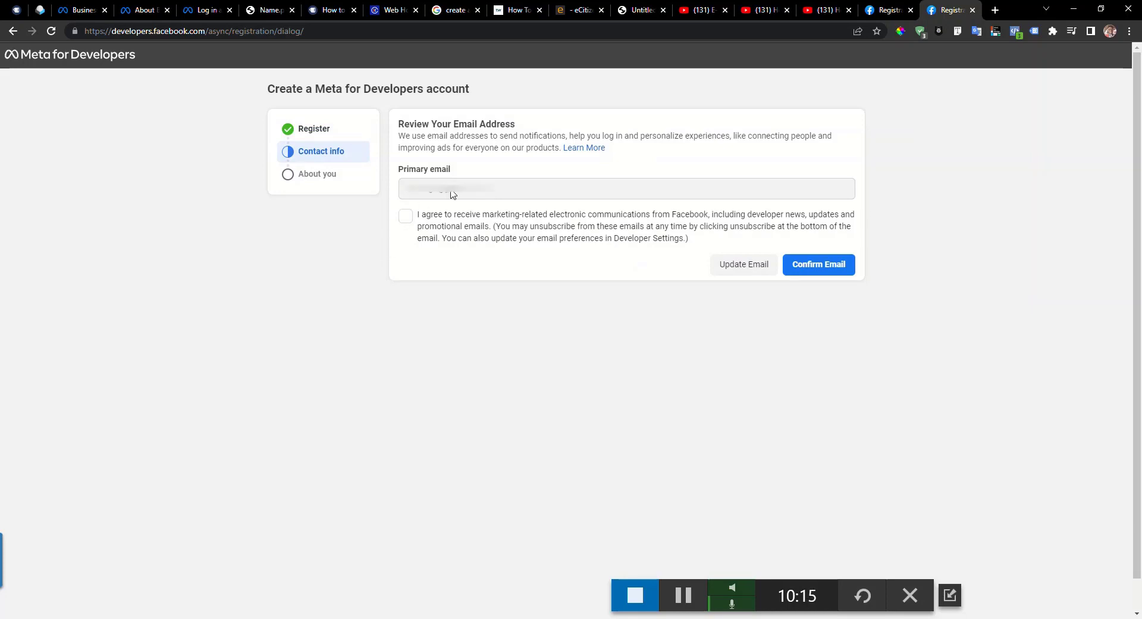
left_click(405, 217)
left_click(823, 272)
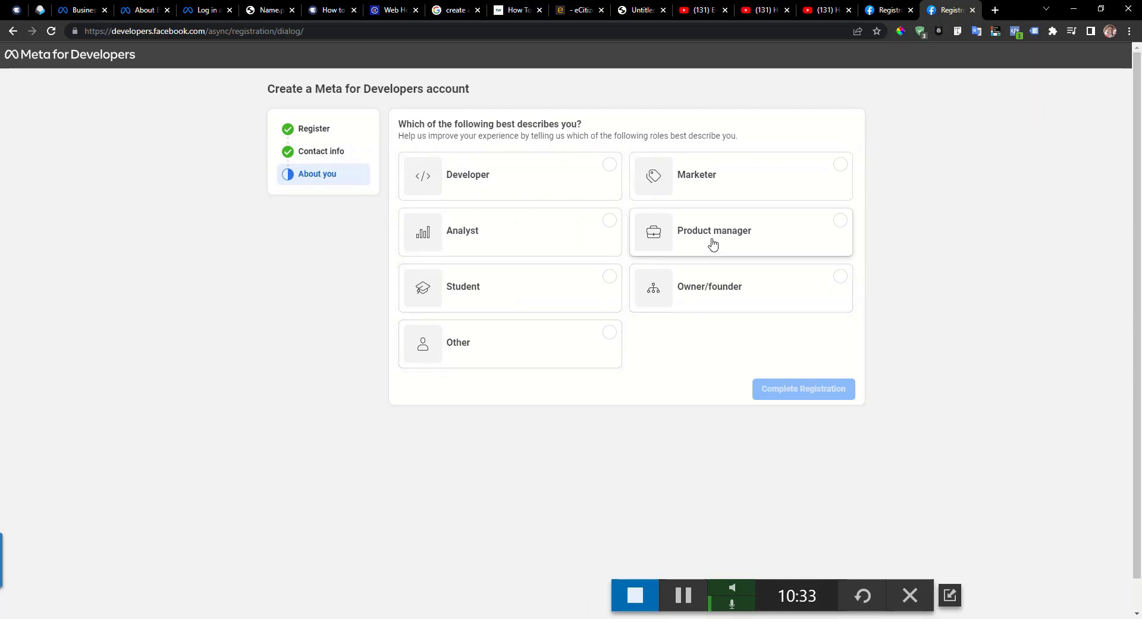
left_click(789, 299)
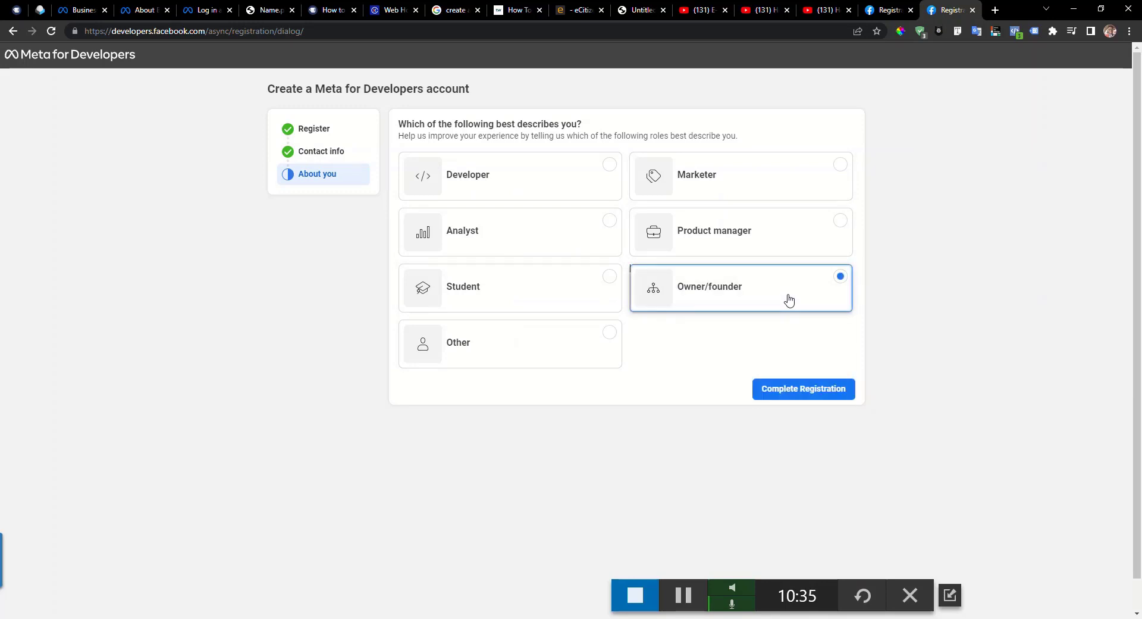
left_click(799, 393)
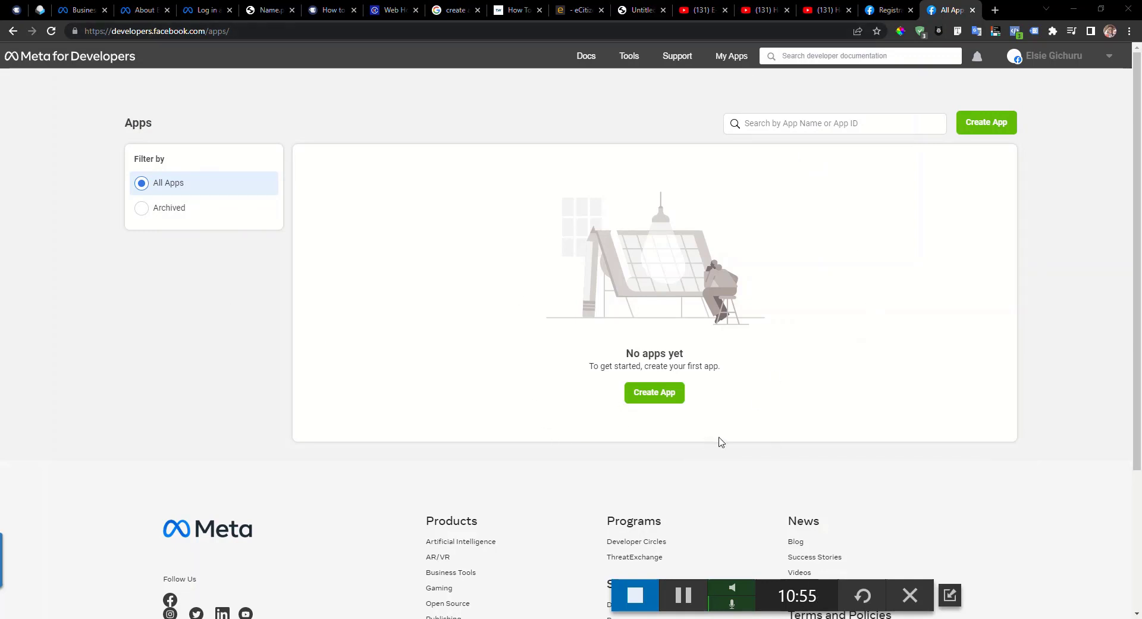
- Back in Business settings, choose Add > Create a new app ID on the Apps page
left_click(77, 10)
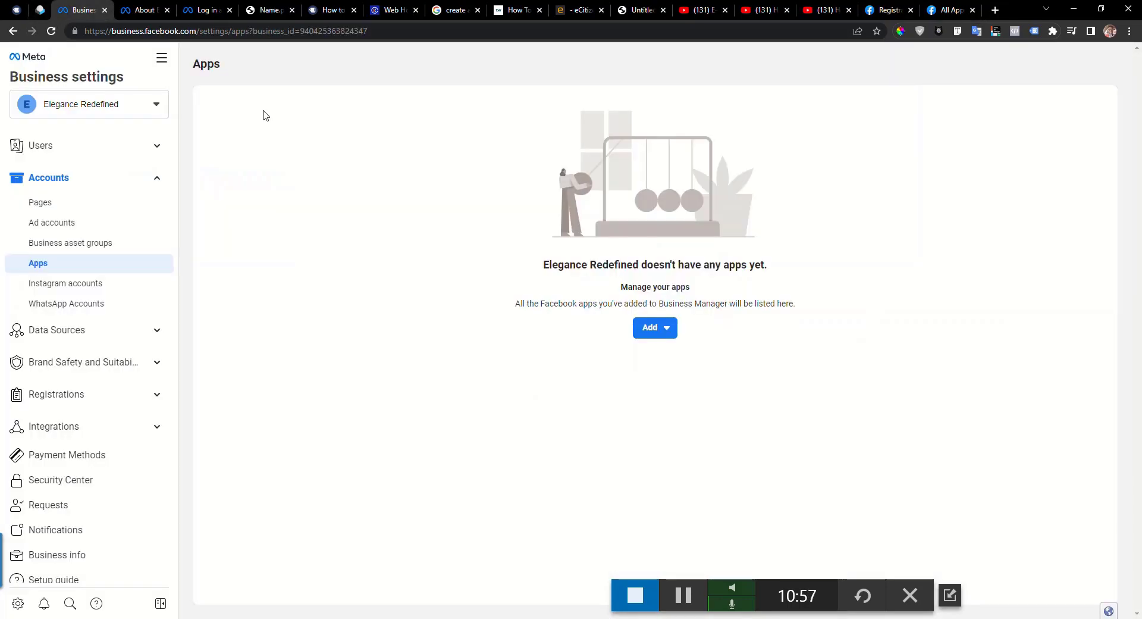
left_click(670, 336)
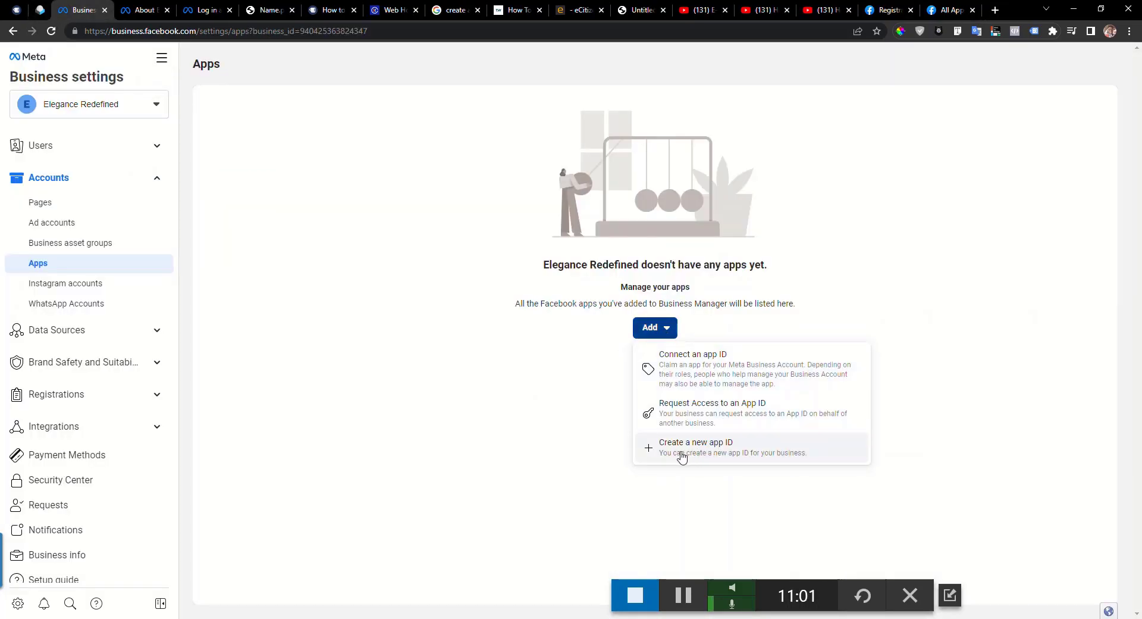
left_click(731, 450)
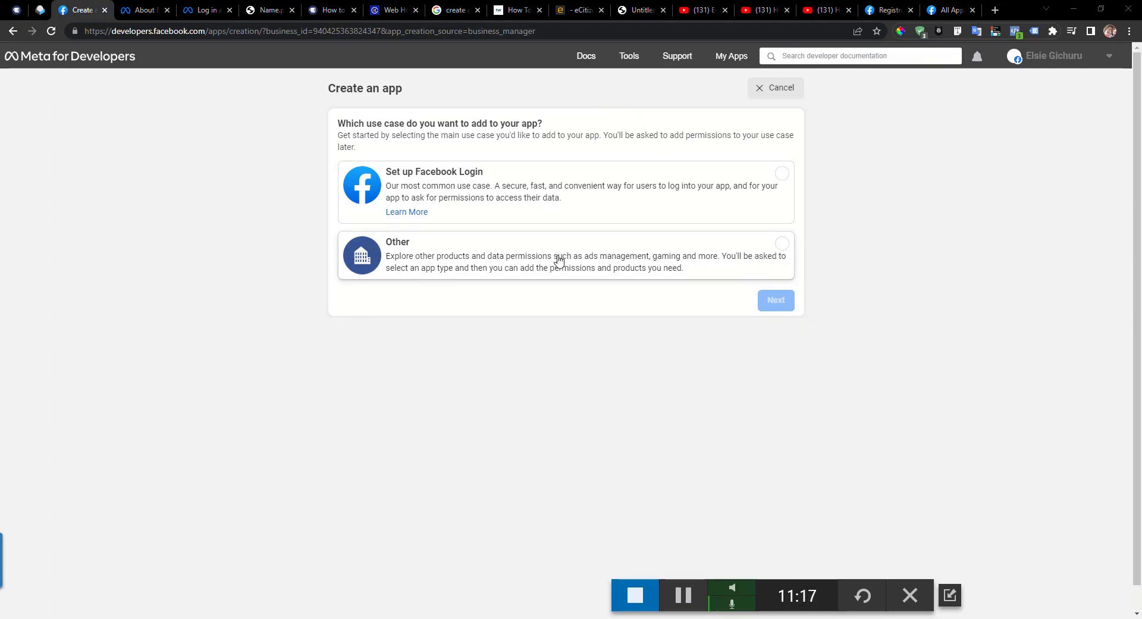
- Create the Elegance Redefined app with the Other use case and Instant Games app type
left_click(782, 244)
left_click(776, 301)
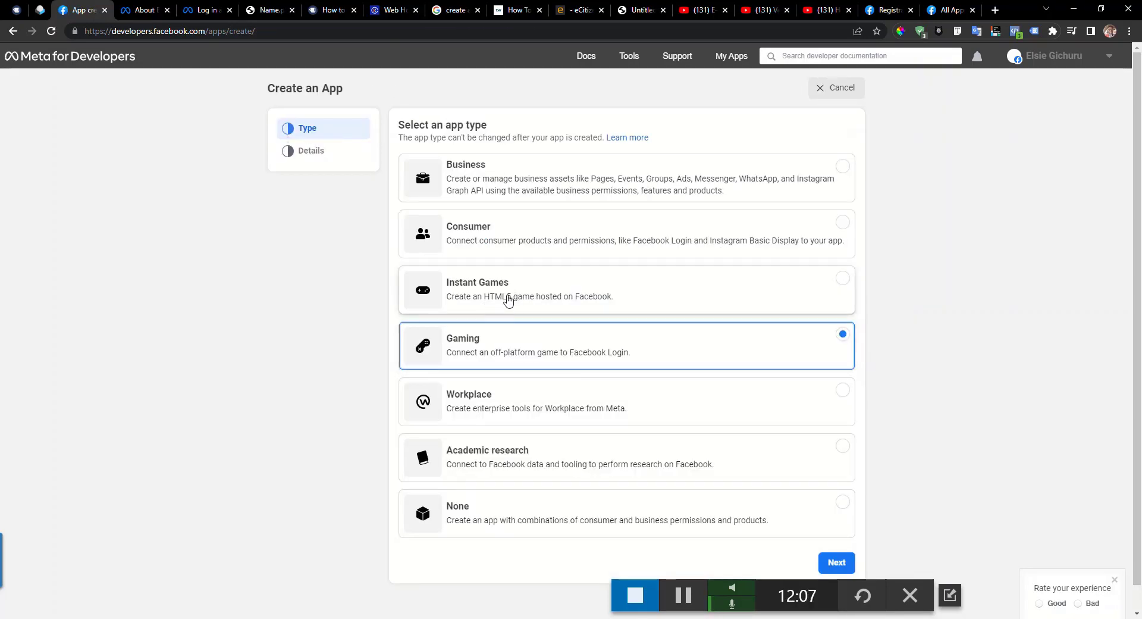
left_click(497, 299)
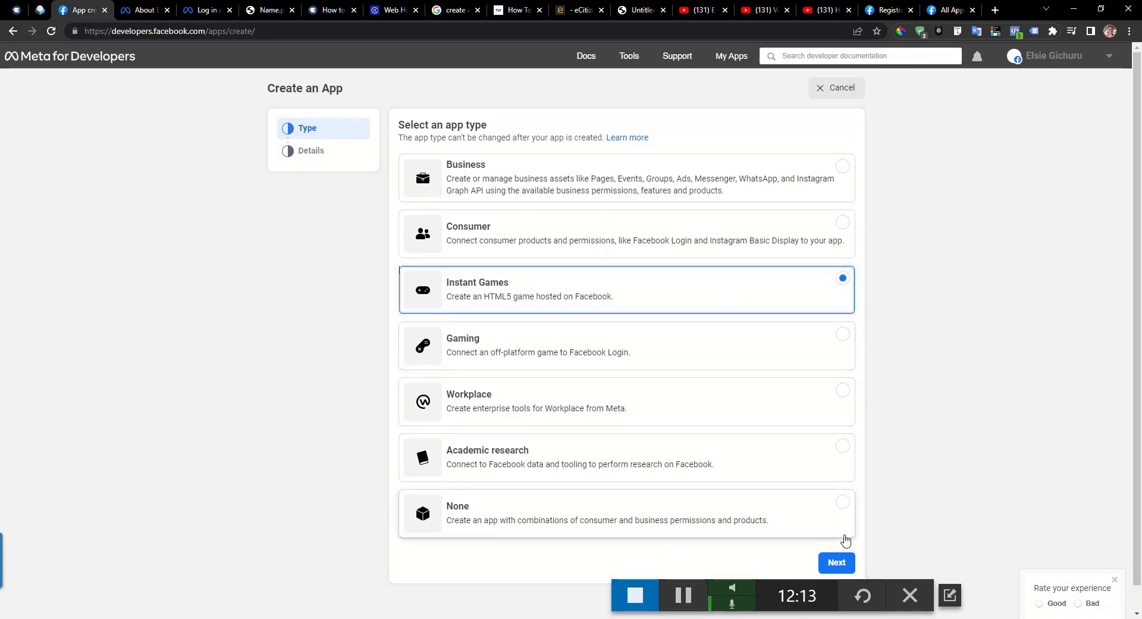
left_click(837, 563)
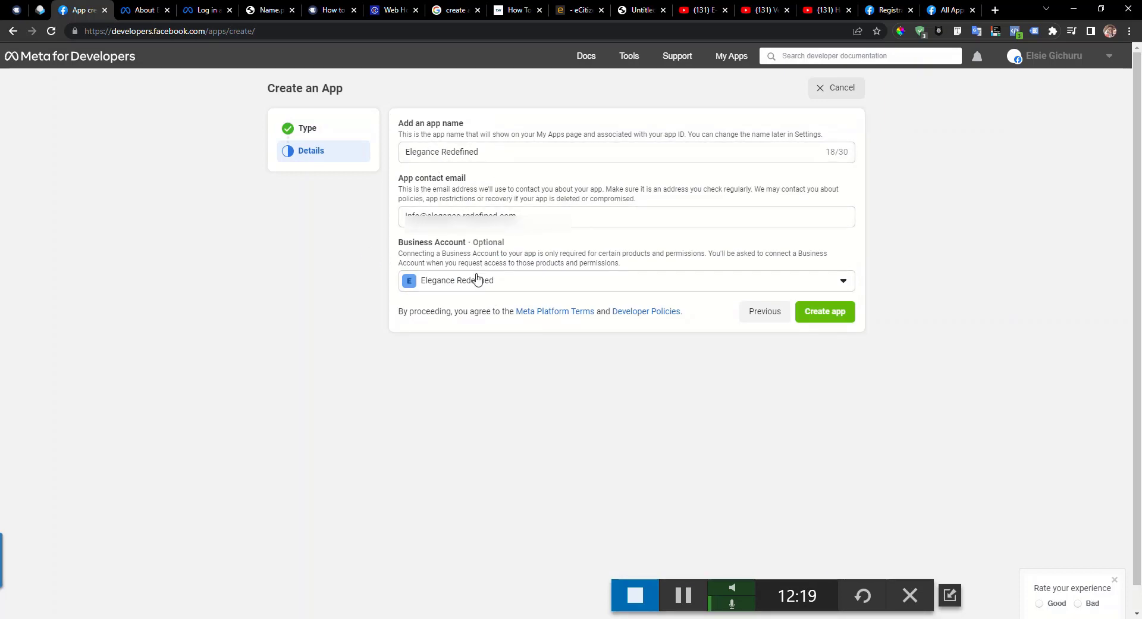
left_click(833, 319)
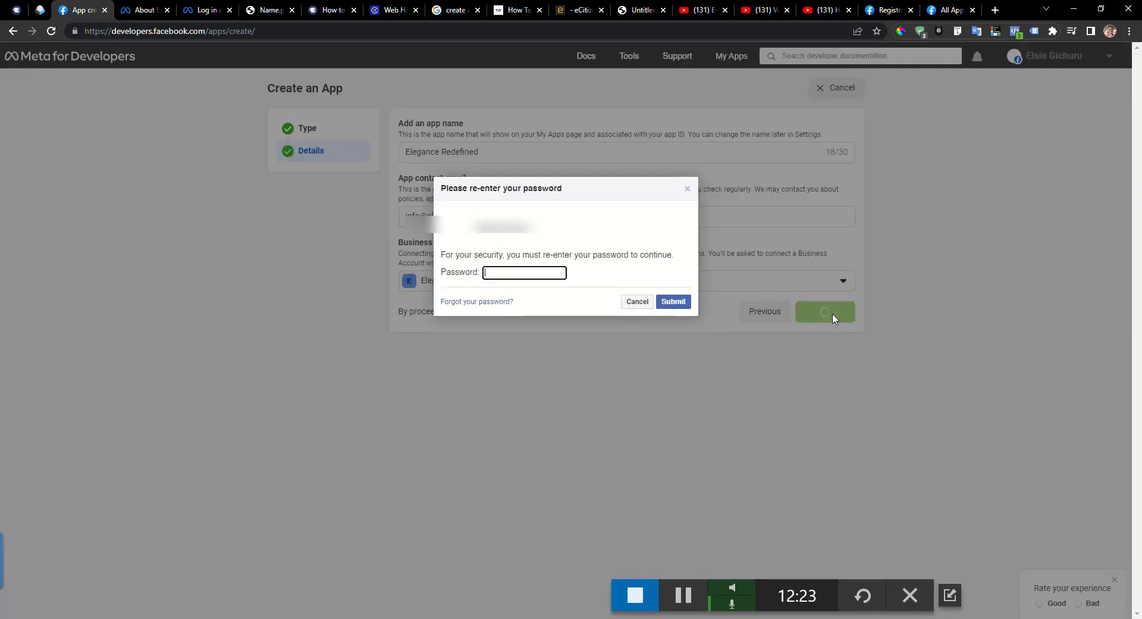
- Re-enter the saved account password to finish creating Elegance Redefined, and decline Chrome's save-password offer
left_click(532, 271)
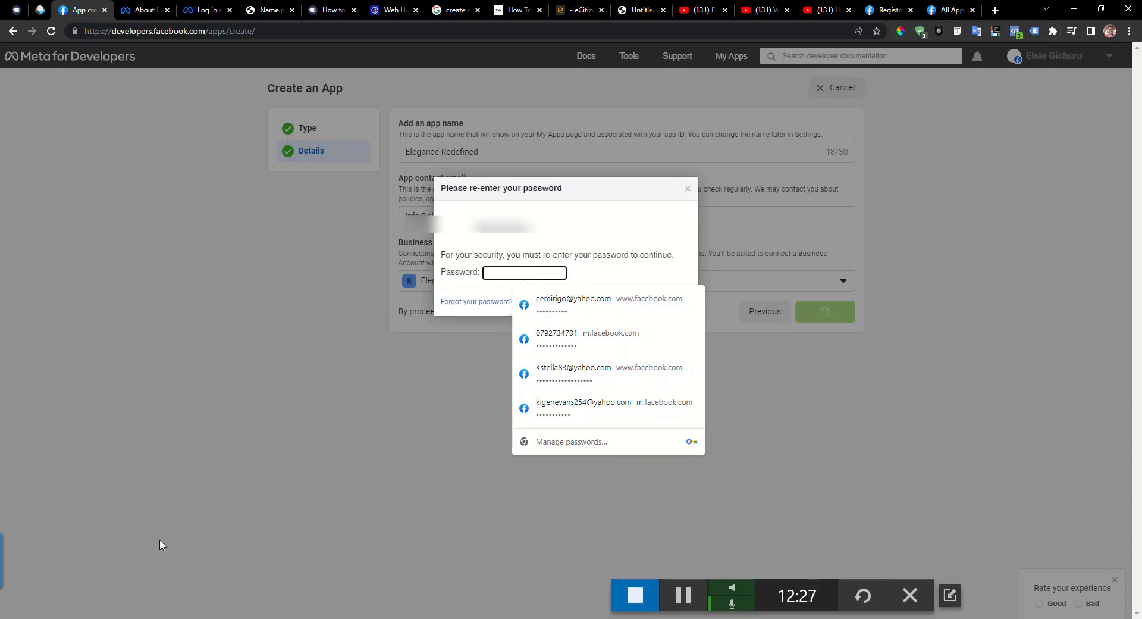
left_click(672, 338)
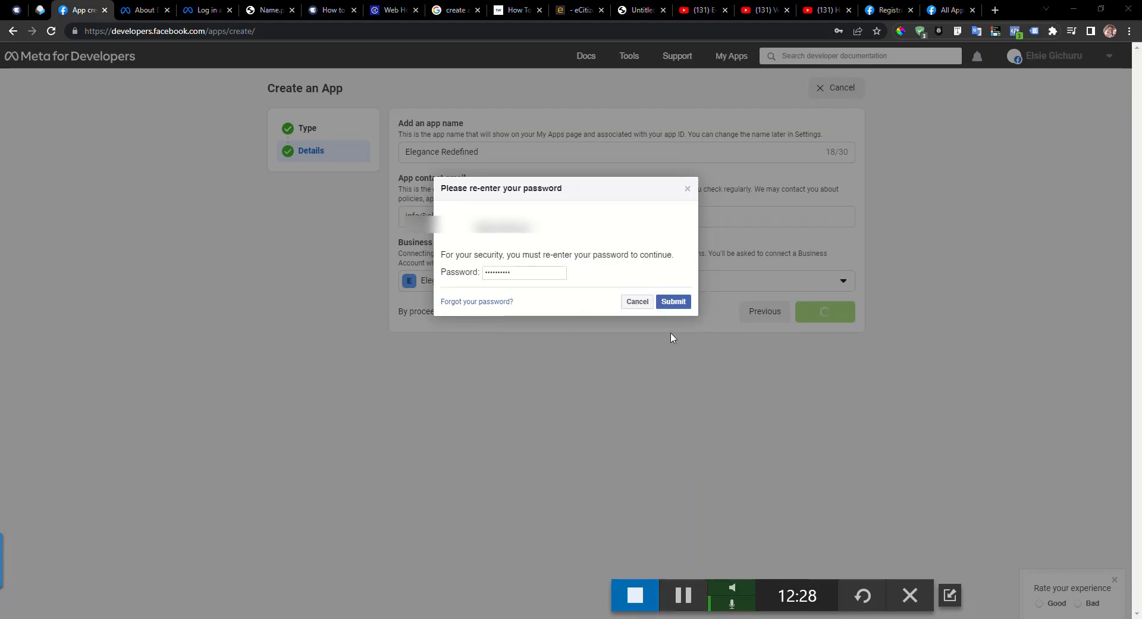
left_click(673, 302)
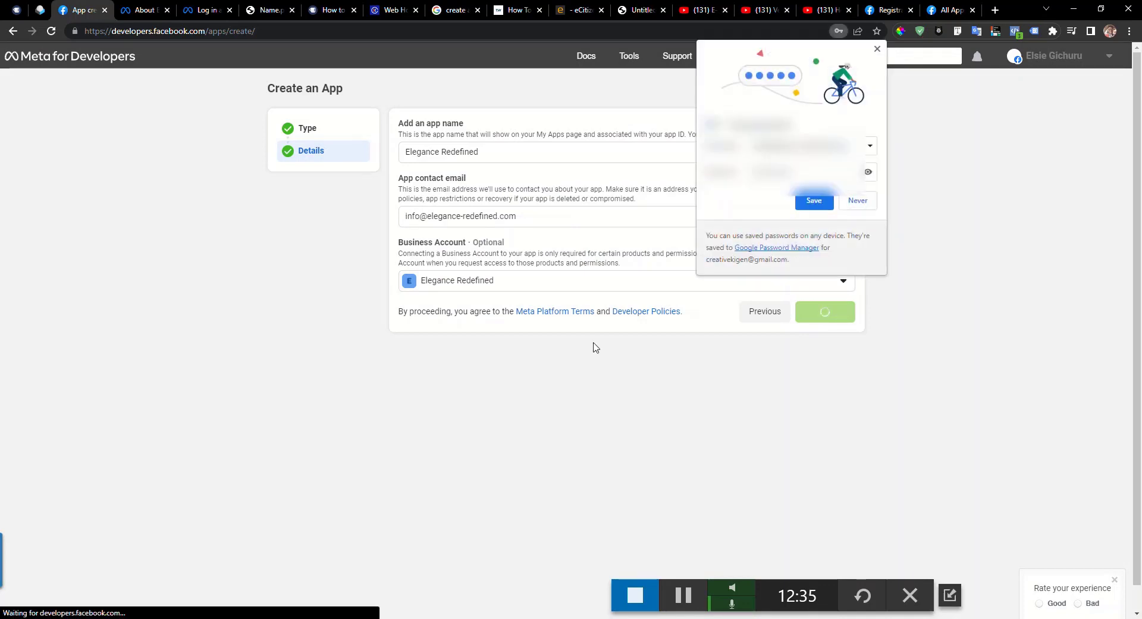
left_click(858, 202)
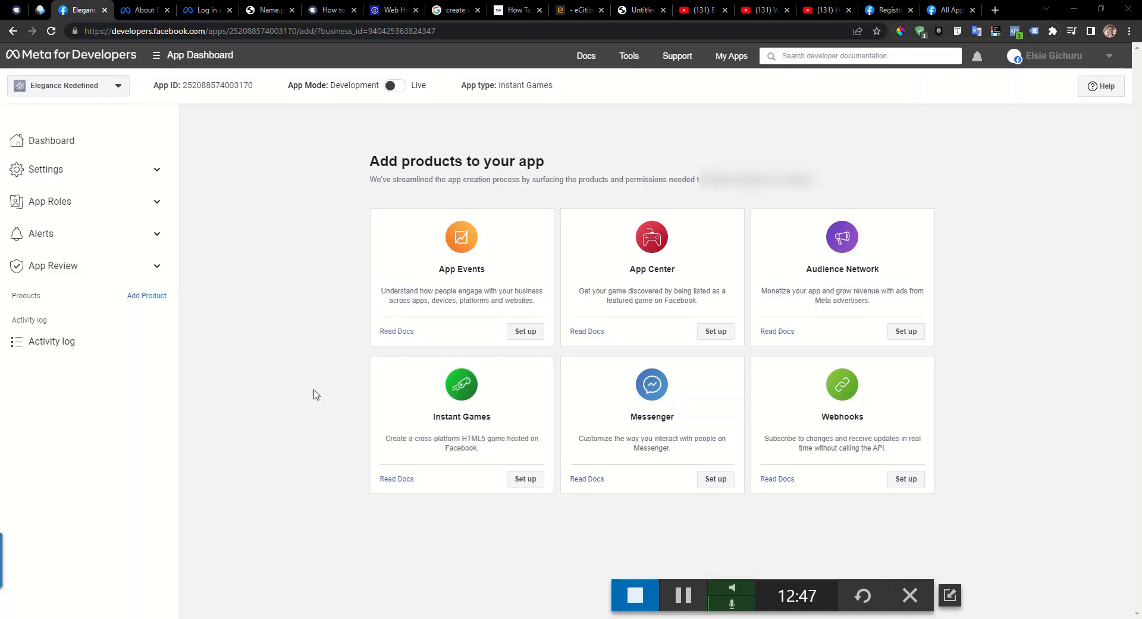
- Agree to the Instant Games data terms, add the product, and open its Details page
left_click(529, 481)
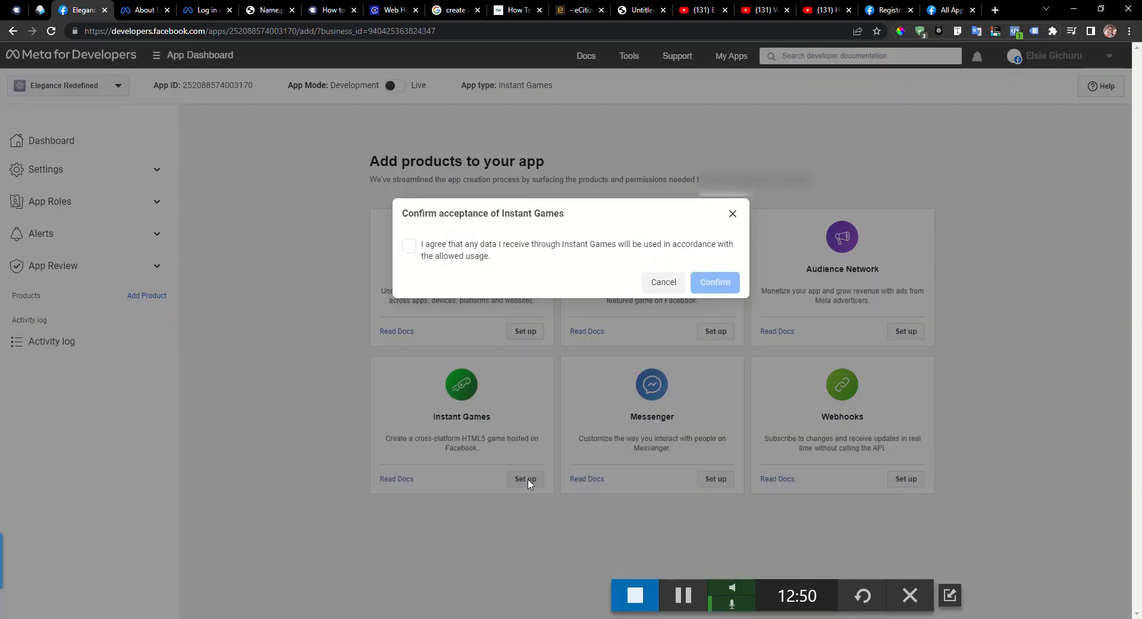
left_click(410, 247)
left_click(712, 284)
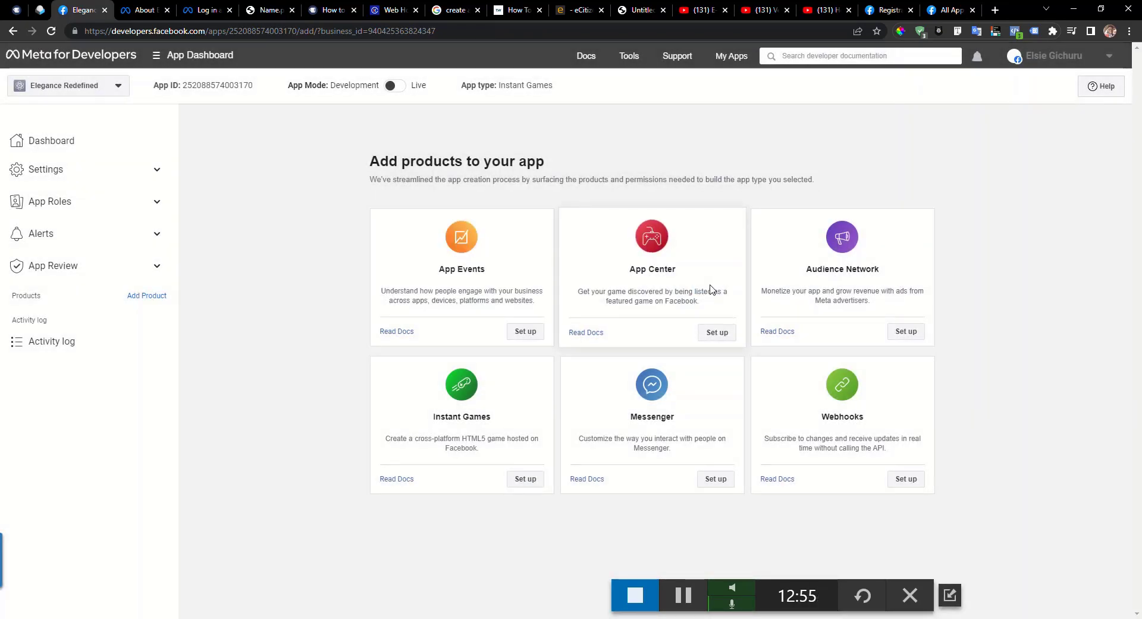
left_click(511, 482)
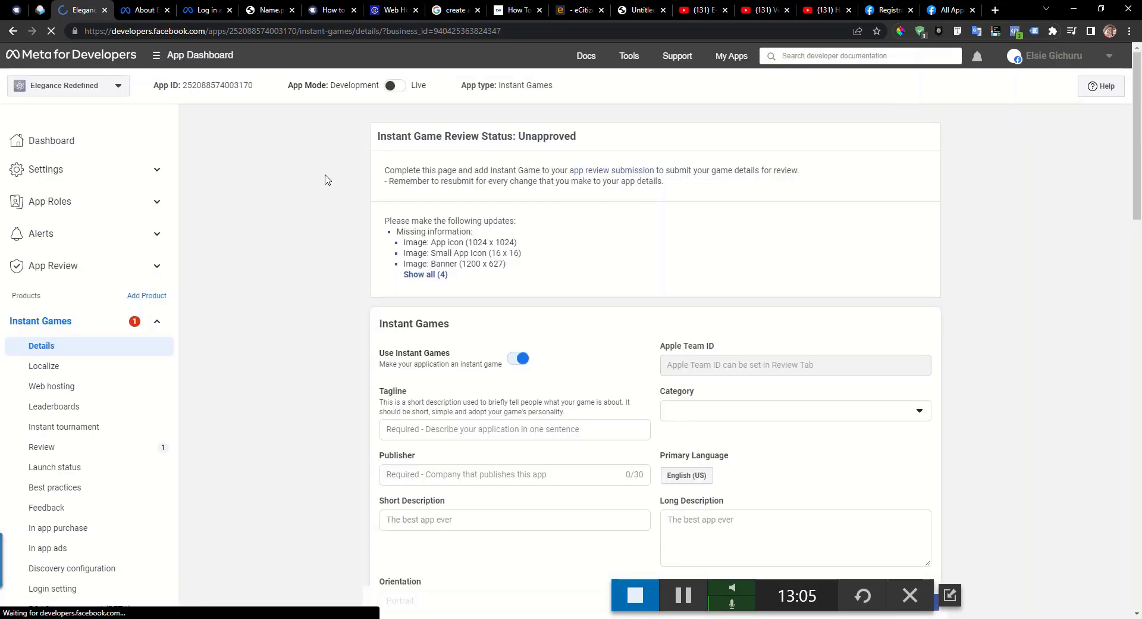
- Set the Instant Games category to Action and enter the tagline 'ssdaaadad'
scroll(1140, 205, "down", 2)
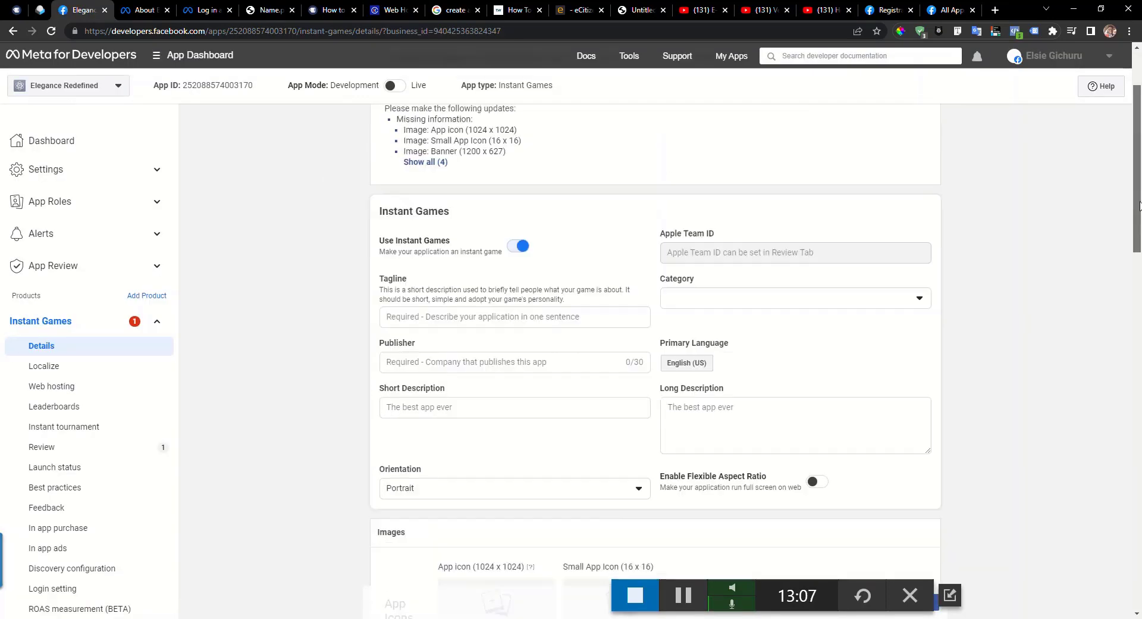
mouse_move(1139, 205)
left_mouse_down()
mouse_move(1137, 164)
mouse_move(1134, 247)
mouse_move(1132, 191)
mouse_move(1130, 201)
left_mouse_up()
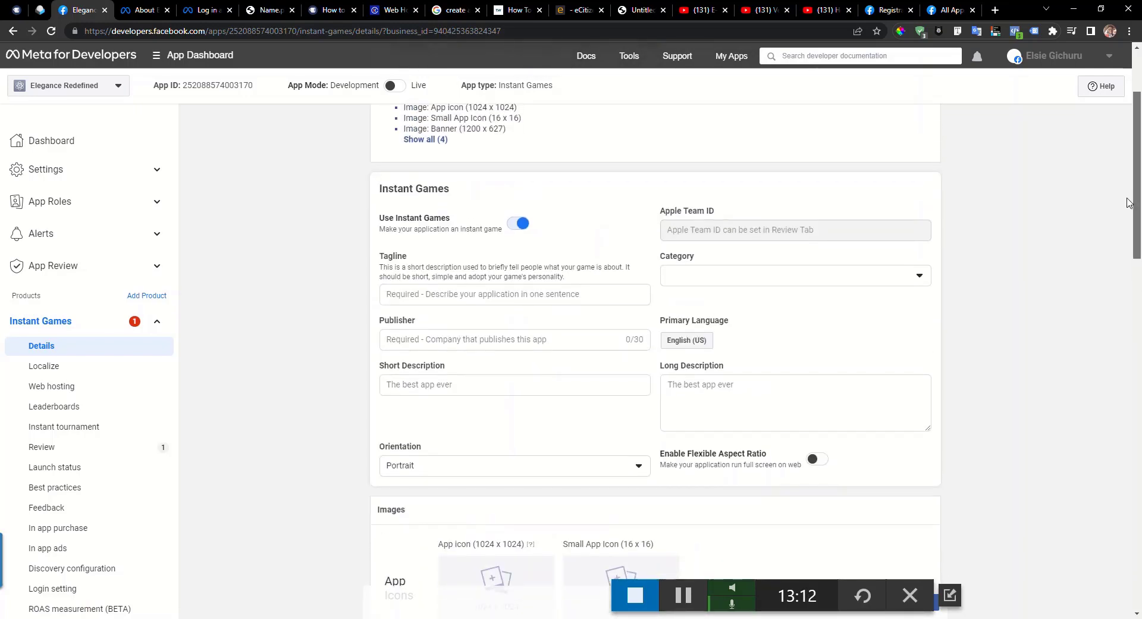
left_click(549, 293)
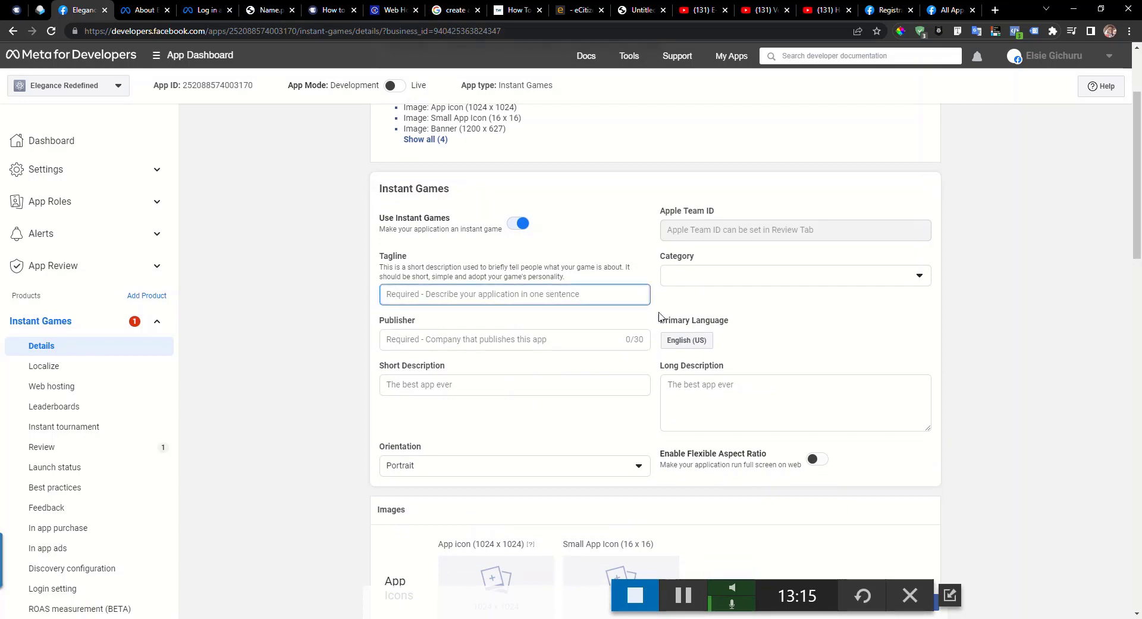
left_click(683, 284)
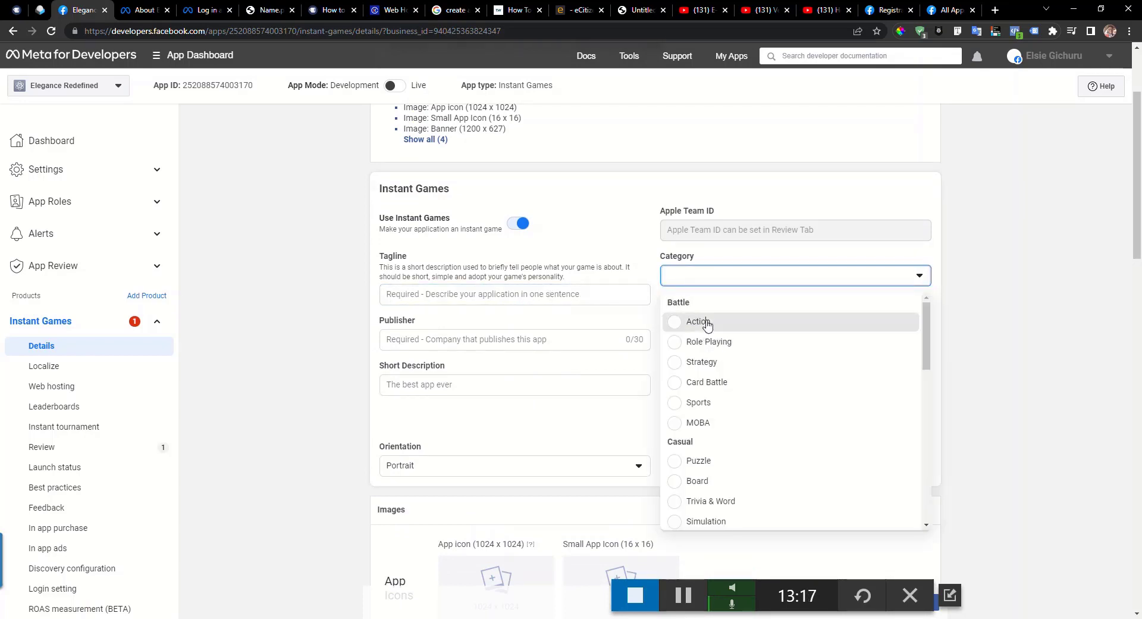
left_click(707, 322)
left_click(463, 294)
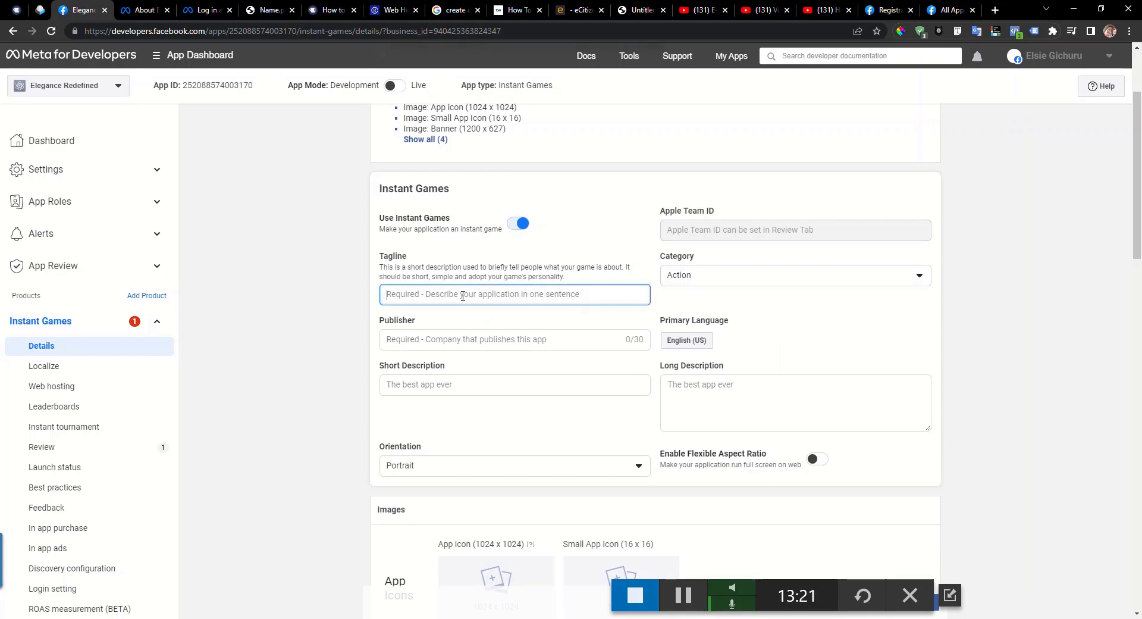
type("s")
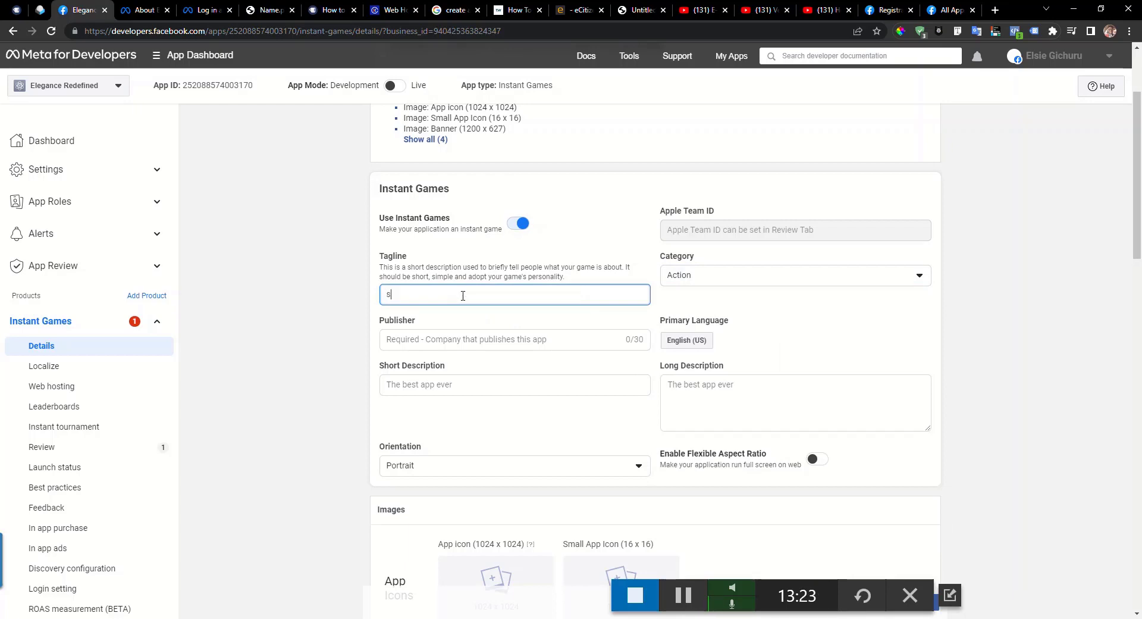
type("sdaaadad")
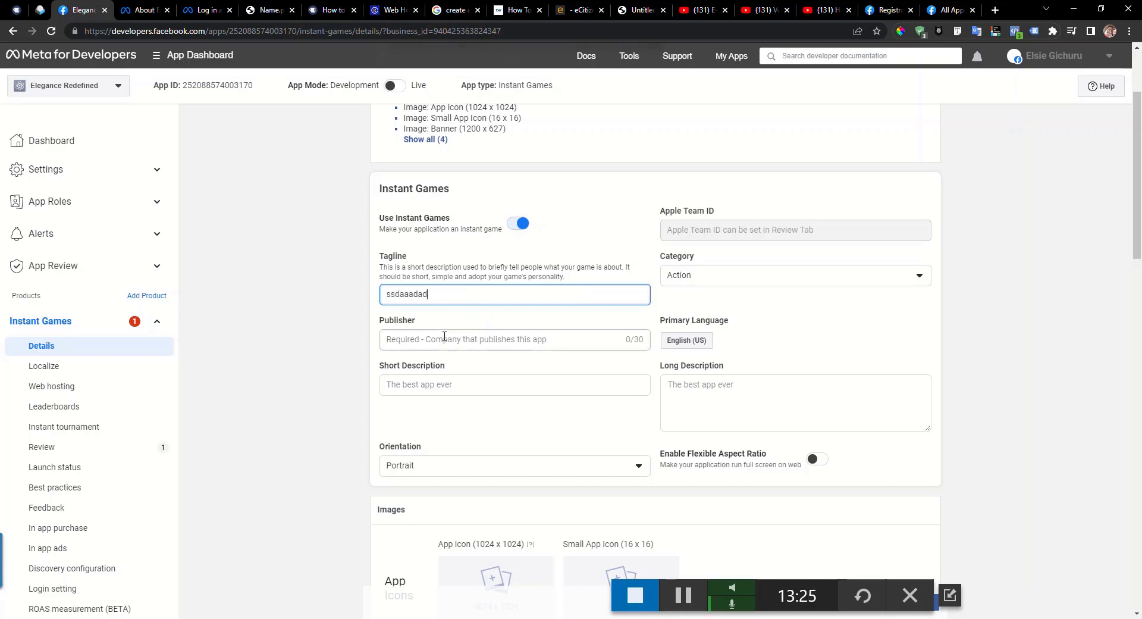
- Enter the publisher 'asassaa' and save the Instant Games details
left_click(444, 337)
type("asassaa")
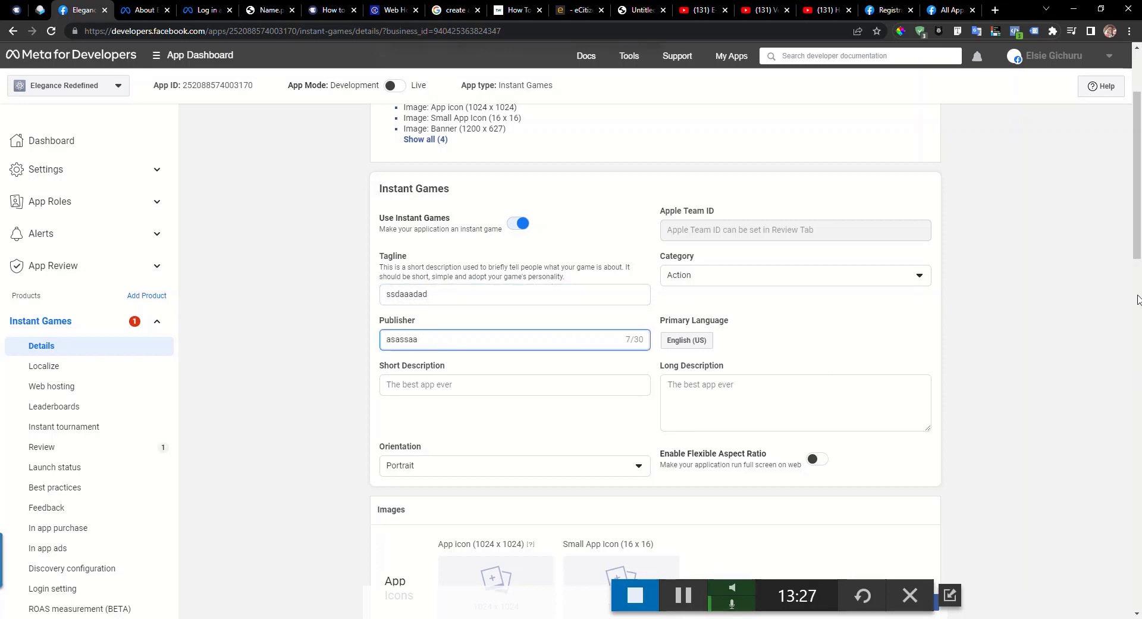
left_click_drag(1138, 227, 1140, 573)
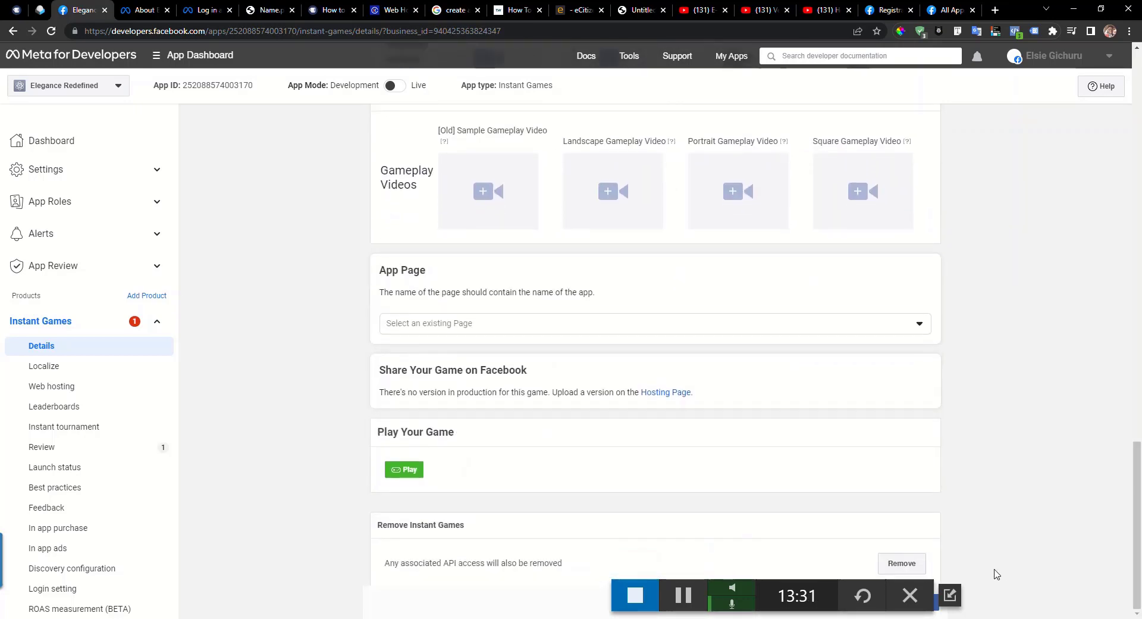
left_click_drag(825, 590, 683, 599)
left_click_drag(1138, 536, 1140, 506)
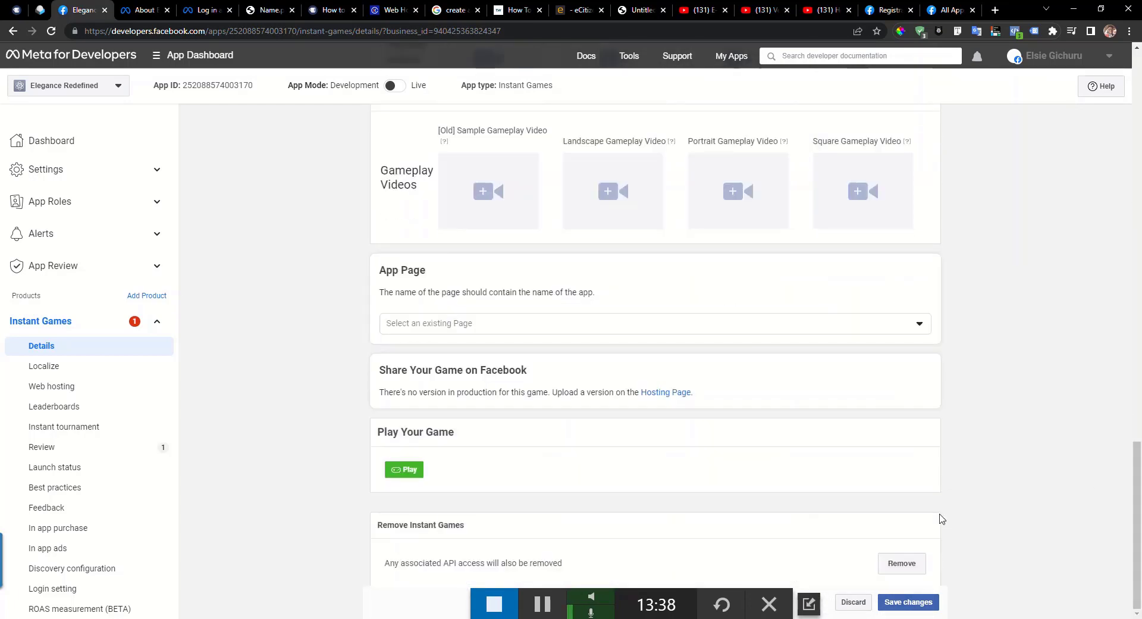
left_click(902, 606)
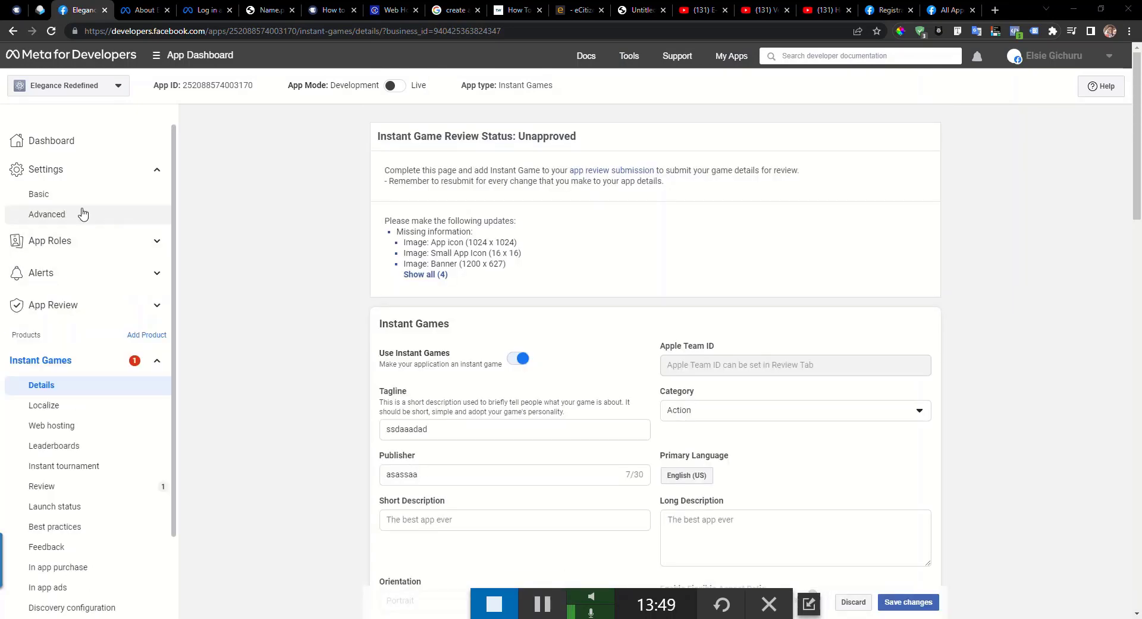
left_click(50, 198)
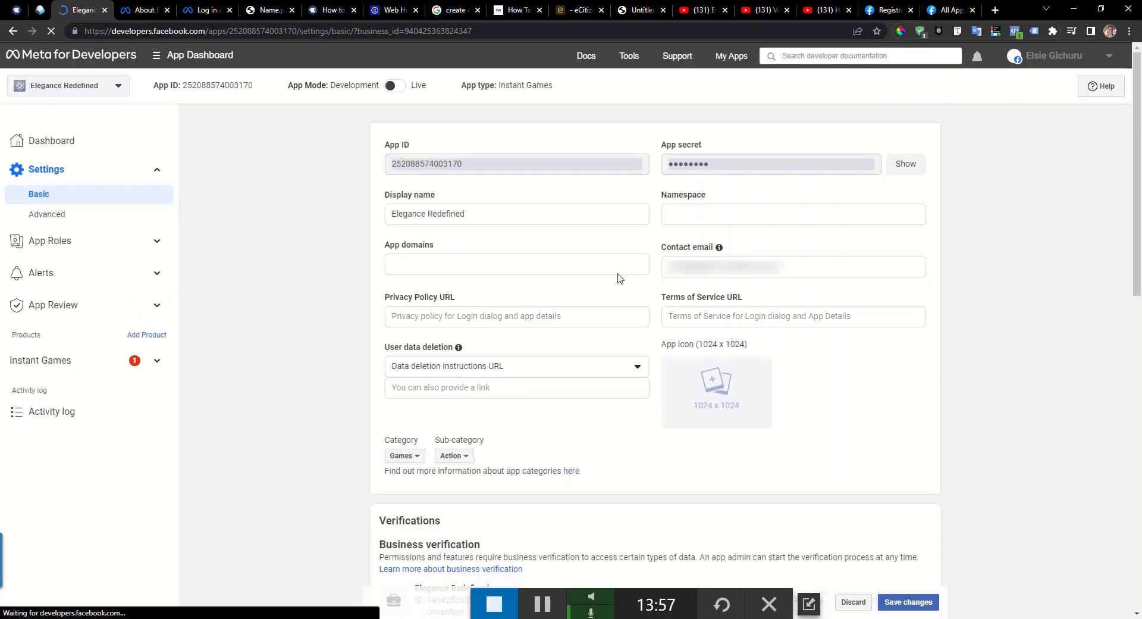
left_click(466, 318)
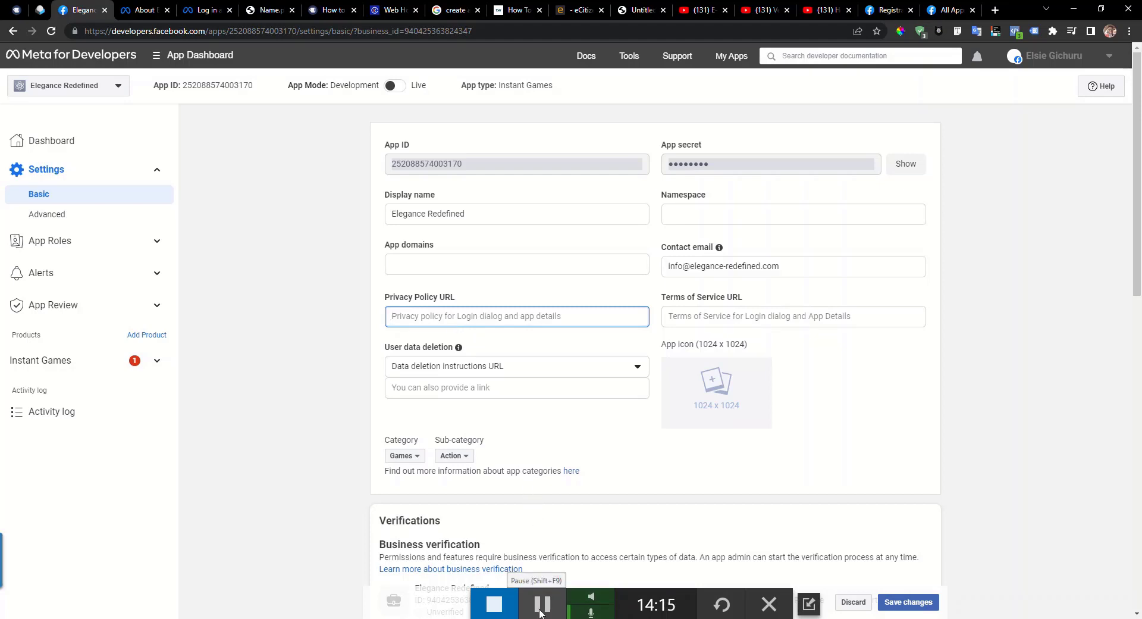
left_click(542, 605)
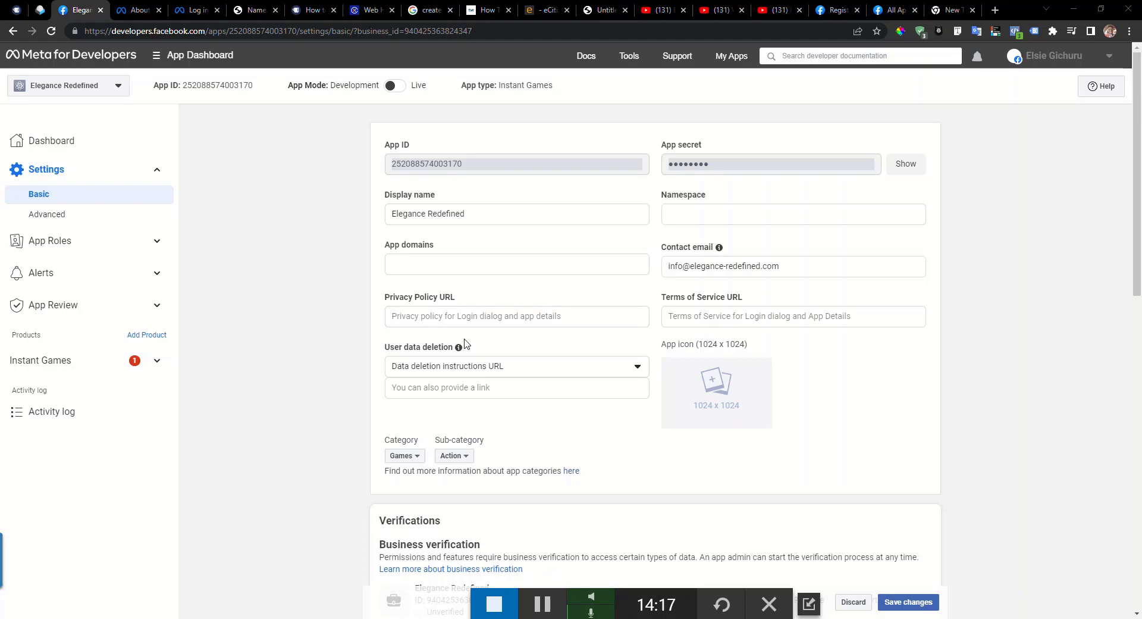
left_click(437, 321)
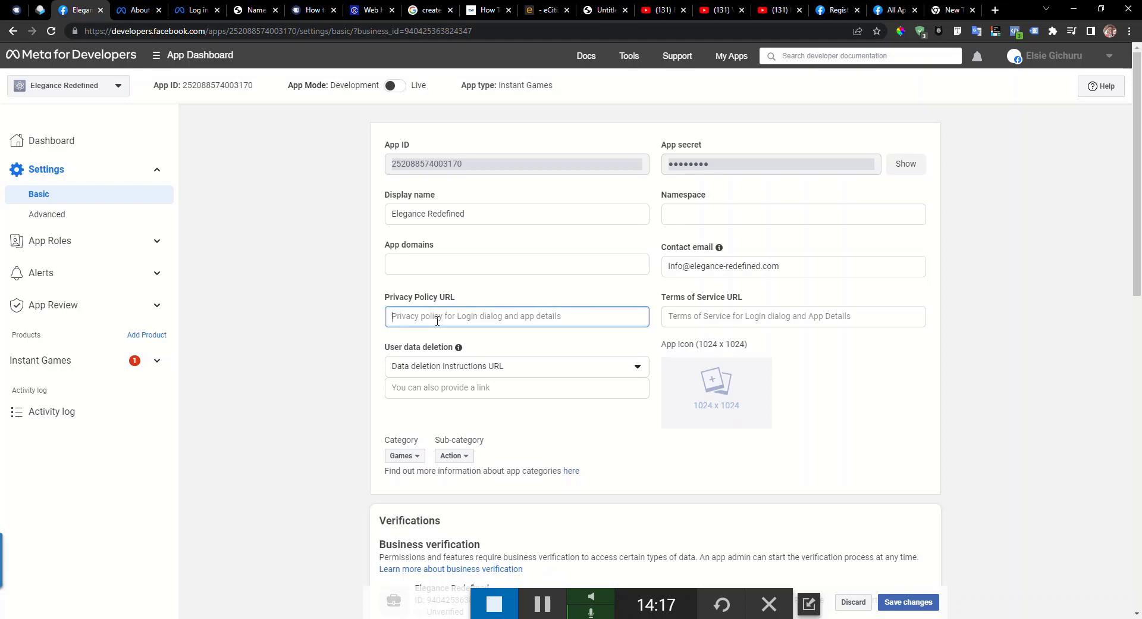
type("https://www.google.com/")
left_click(433, 369)
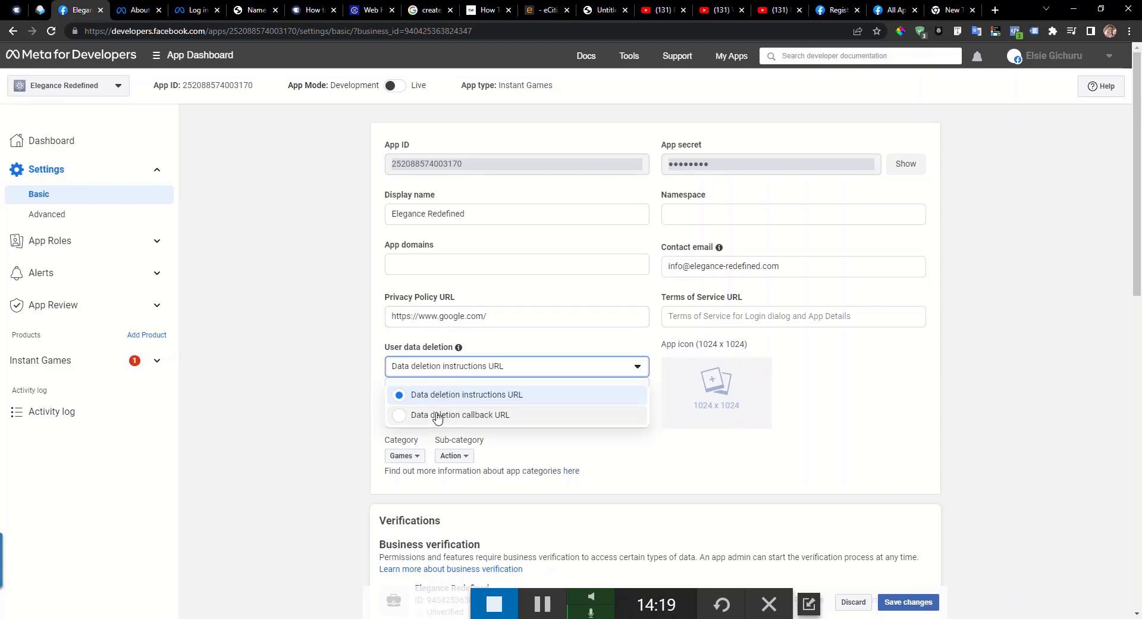
left_click(357, 380)
left_click(771, 319)
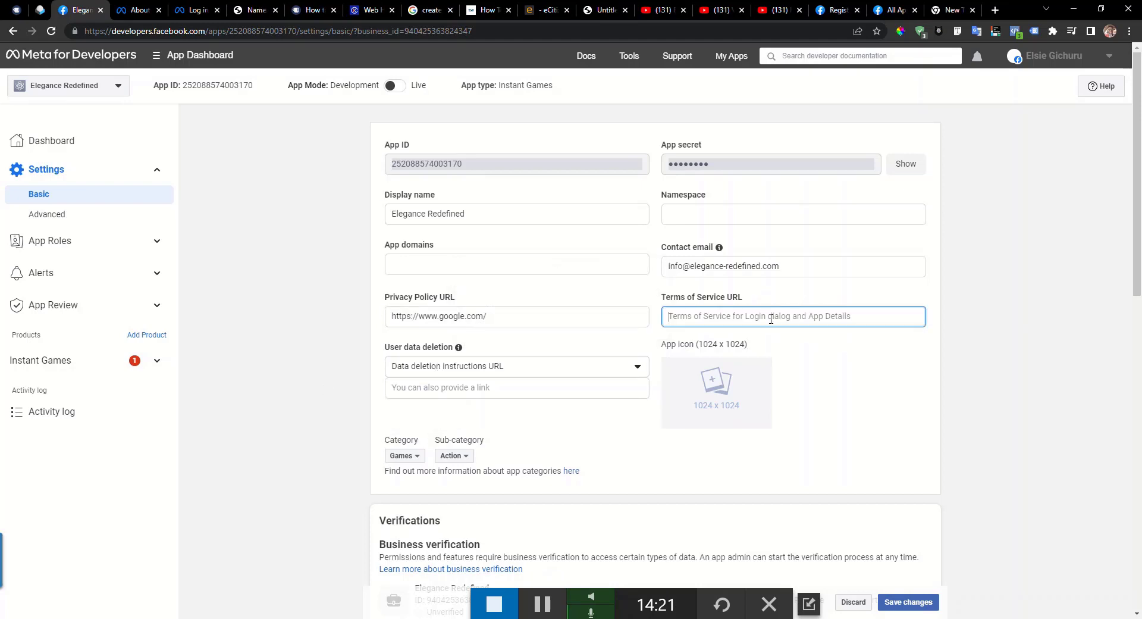
type("https://www.google.com/")
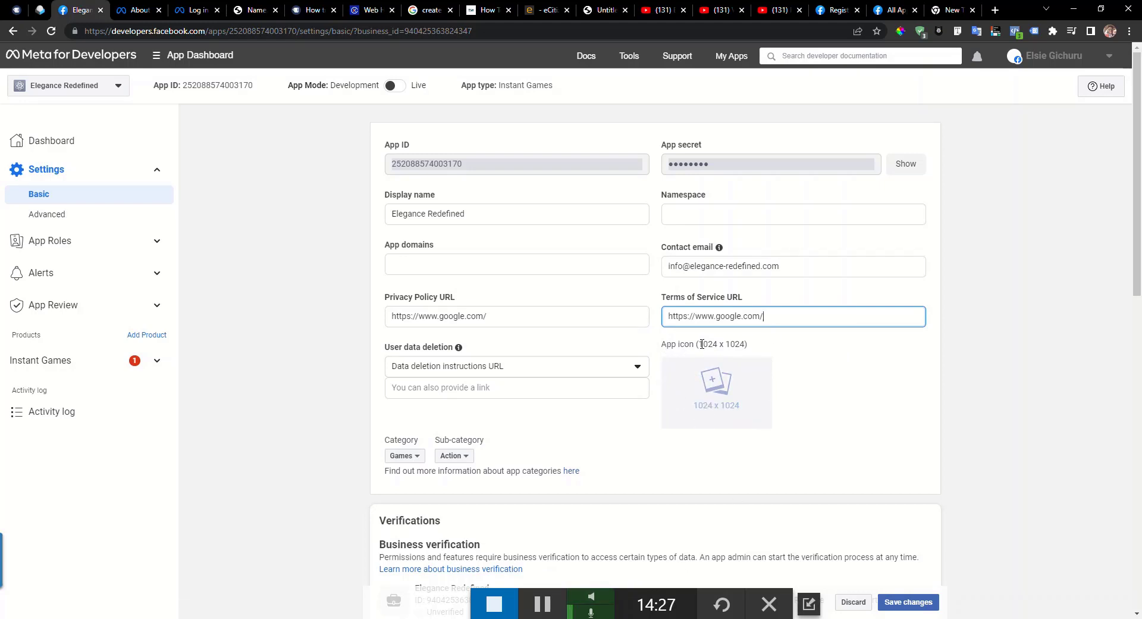
left_click_drag(698, 344, 745, 343)
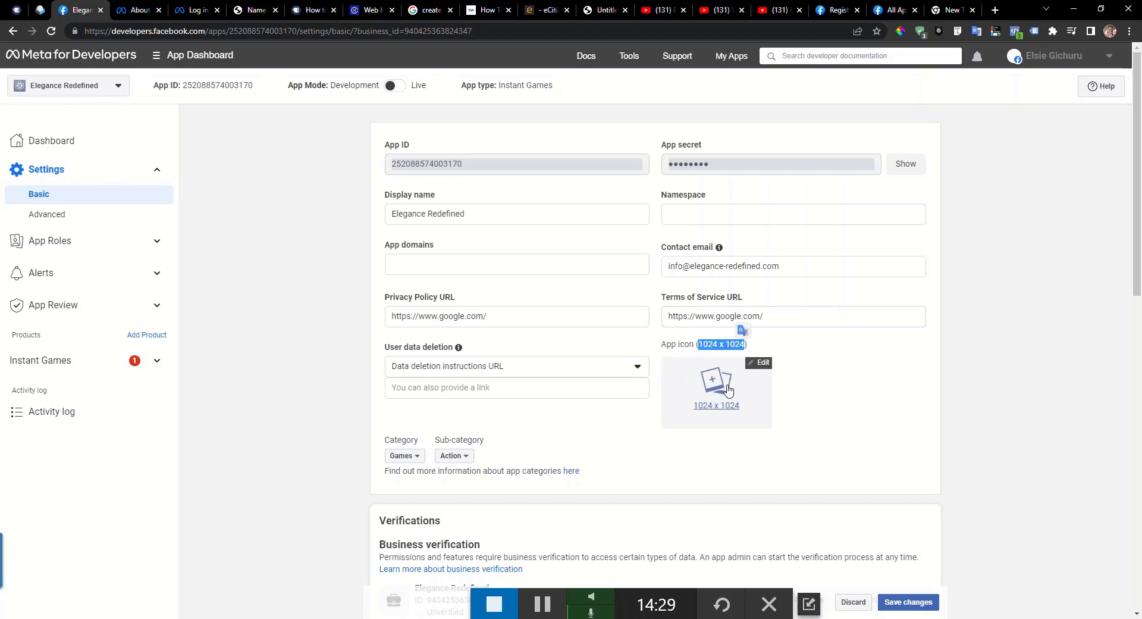
left_click(822, 385)
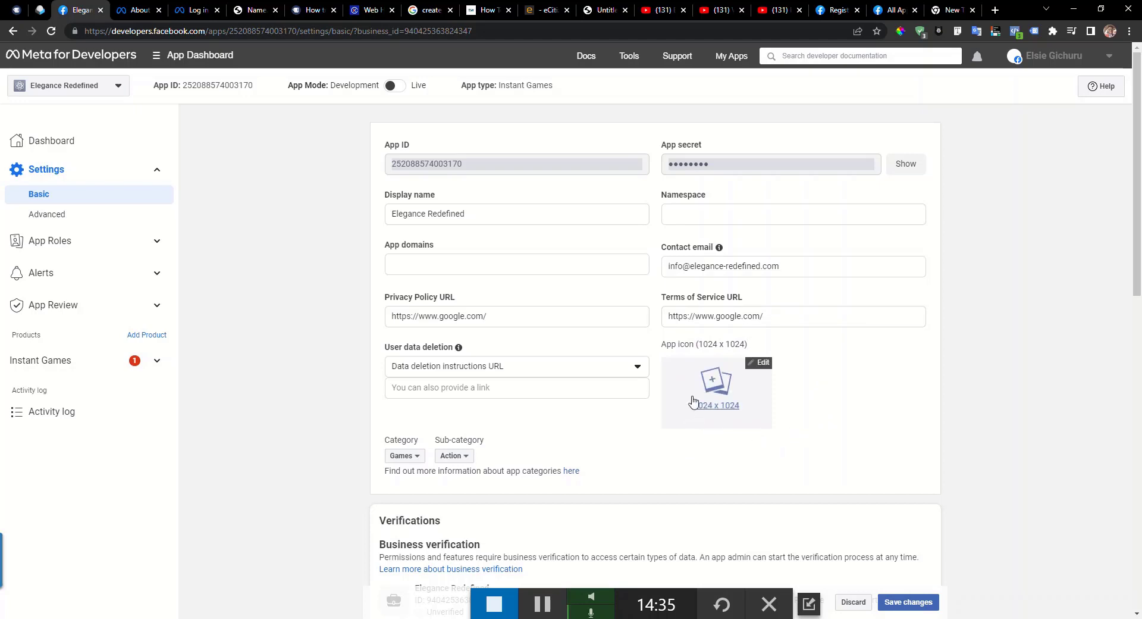
- Upload the blue globe image from the Downloads folder into the App icon slot
left_click(550, 606)
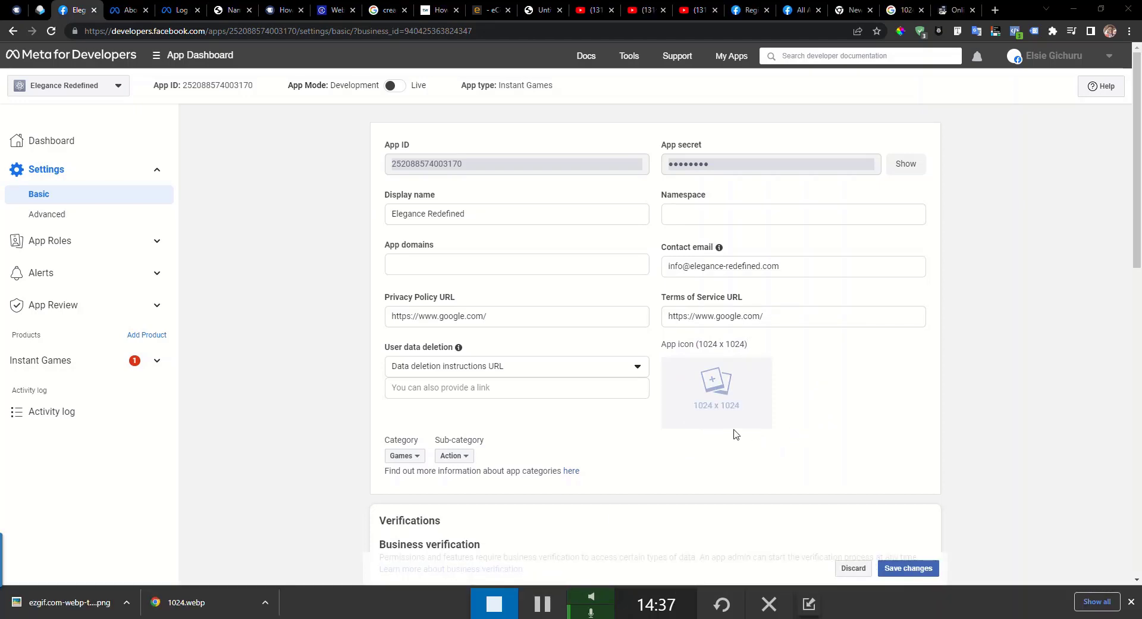
left_click(719, 381)
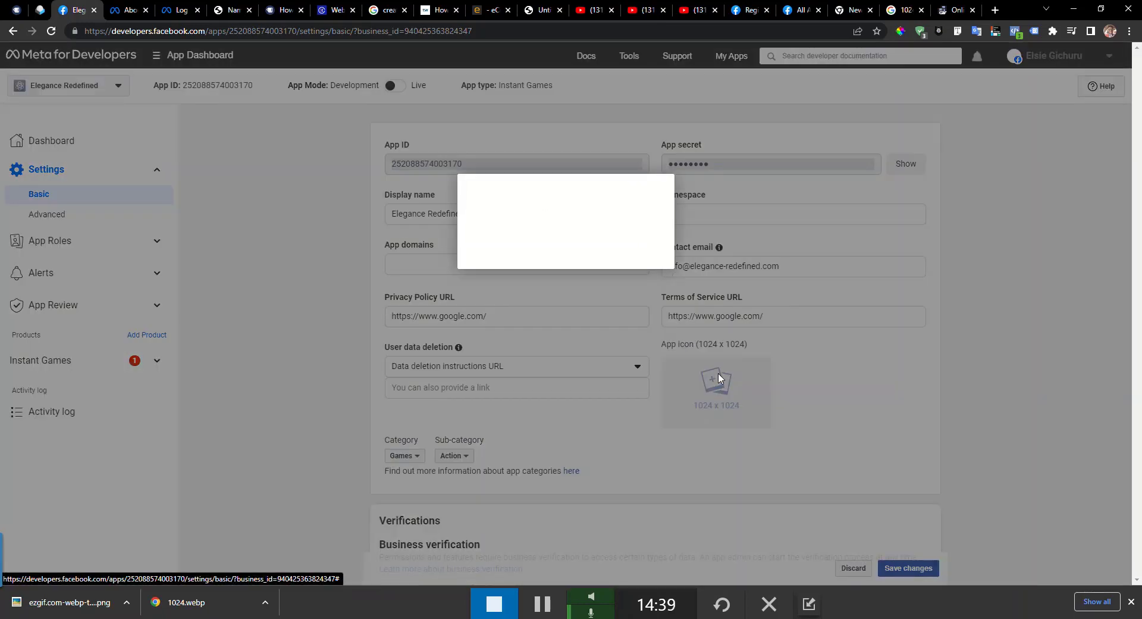
left_click(467, 230)
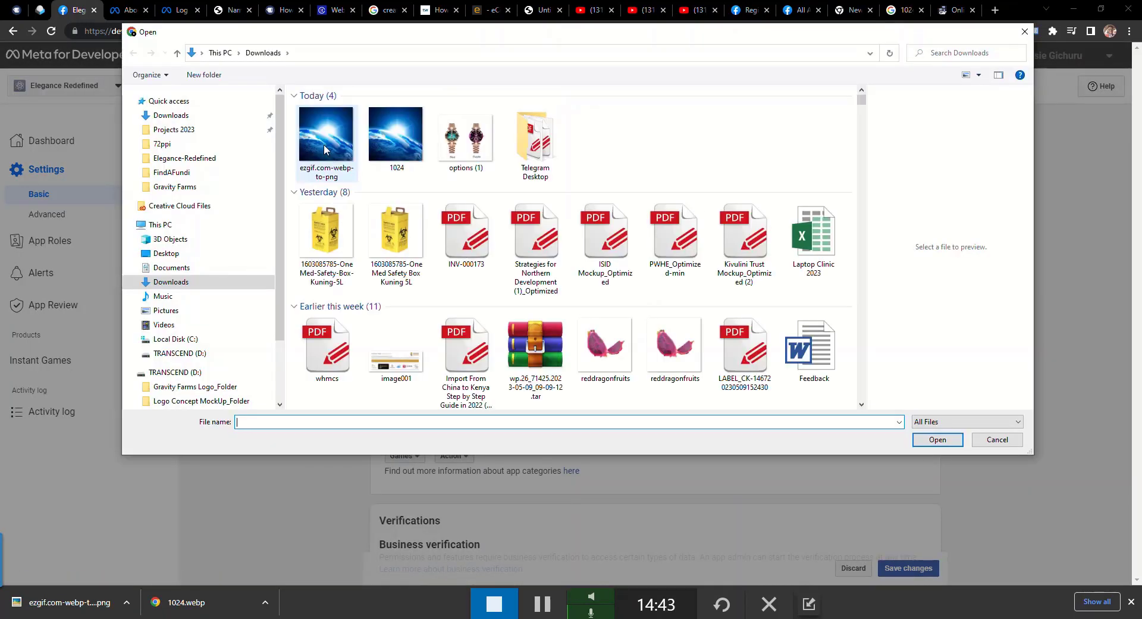
left_click(326, 128)
left_click(938, 439)
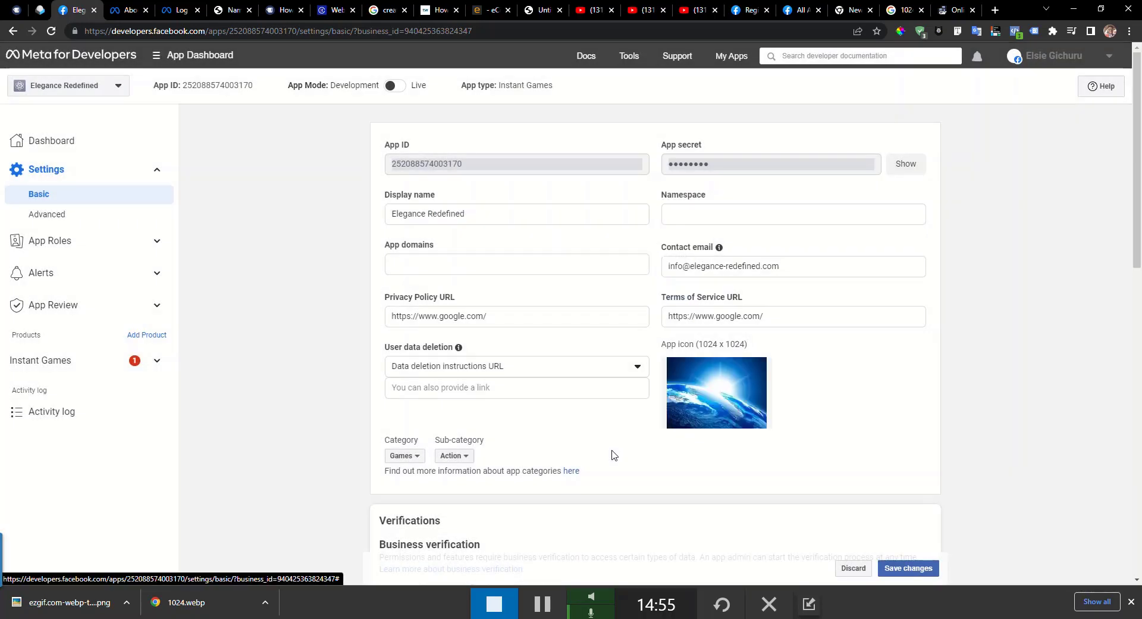
- Under Verifications in Basic settings, start business verification for Elegance Redefined
scroll(701, 496, "down", 1)
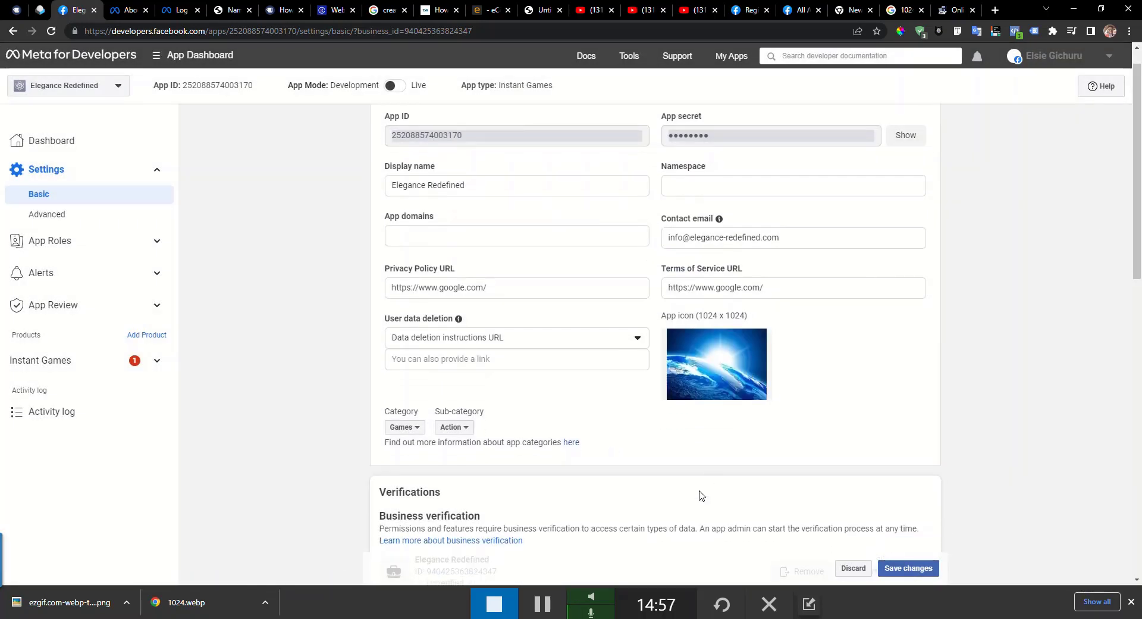
scroll(701, 496, "down", 3)
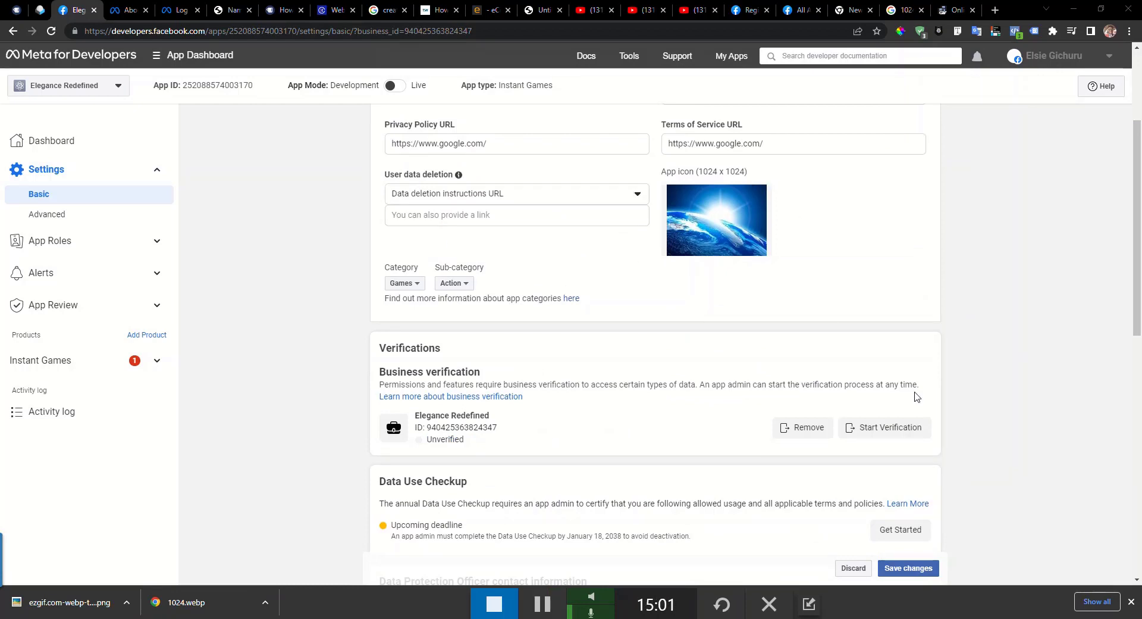
scroll(916, 397, "down", 2)
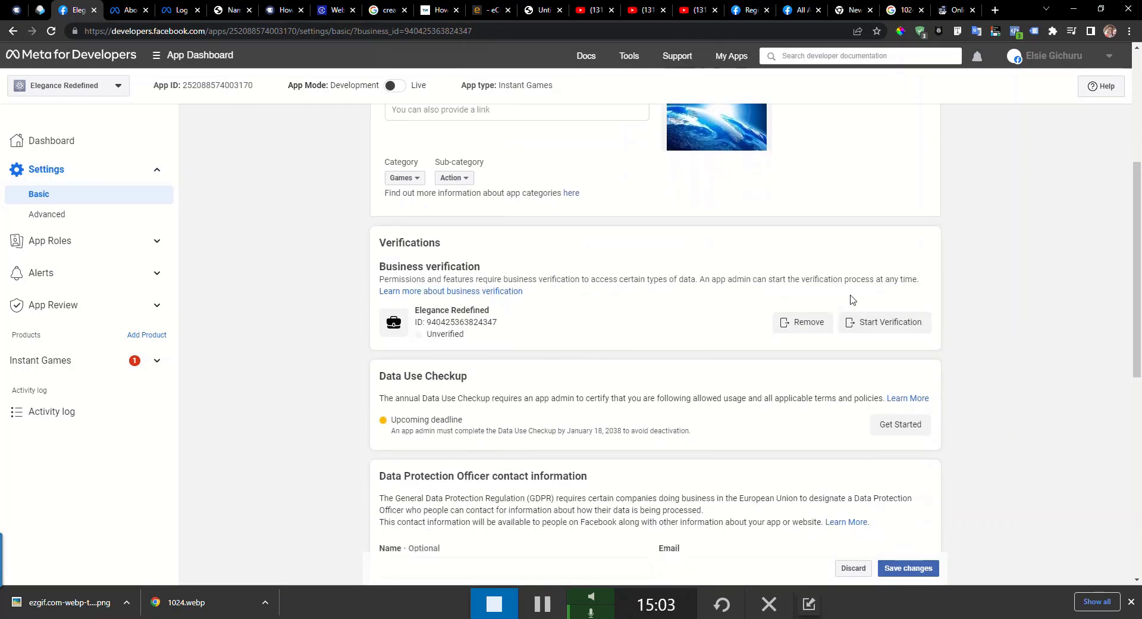
left_click(885, 323)
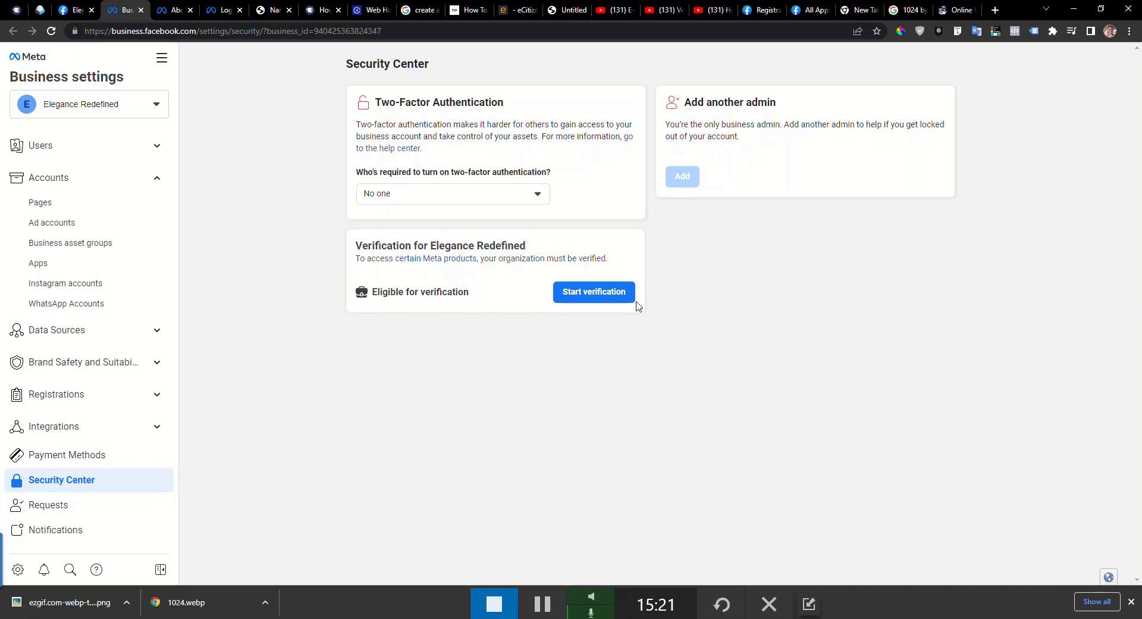
- Start verifying the Elegance Redefined organization and confirm Kenya as its country
left_click(592, 298)
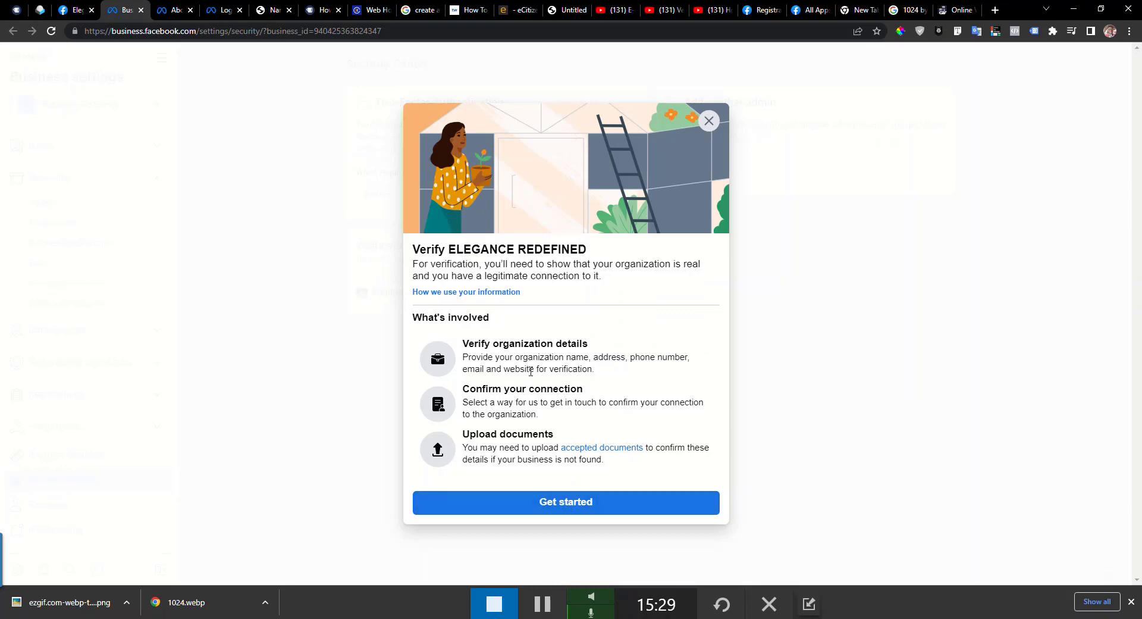
left_click(572, 505)
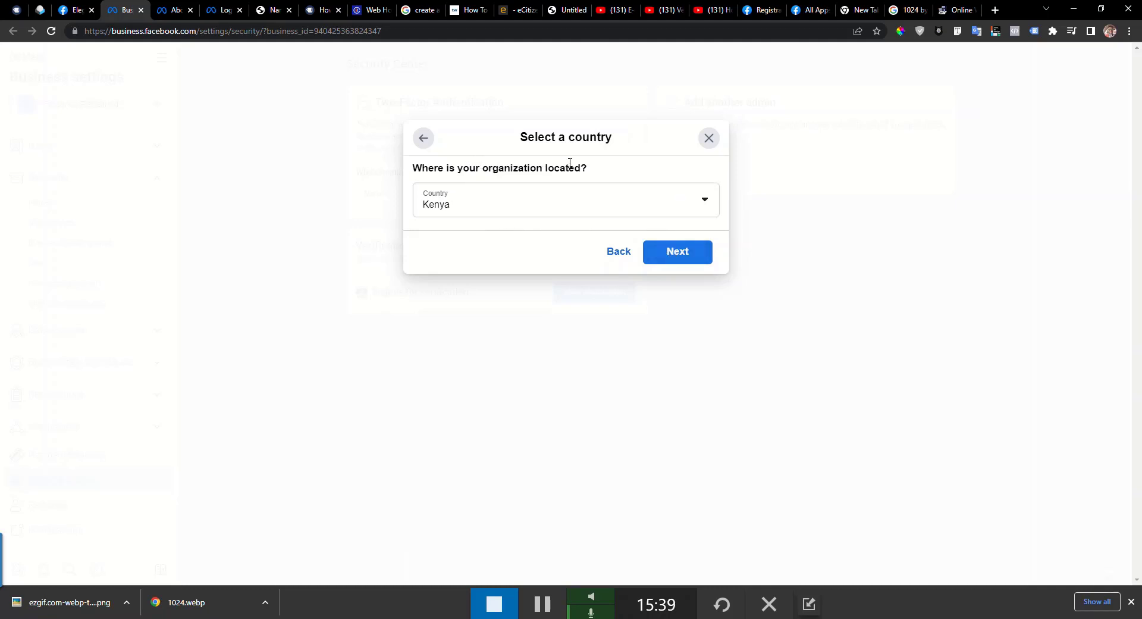
left_click(670, 249)
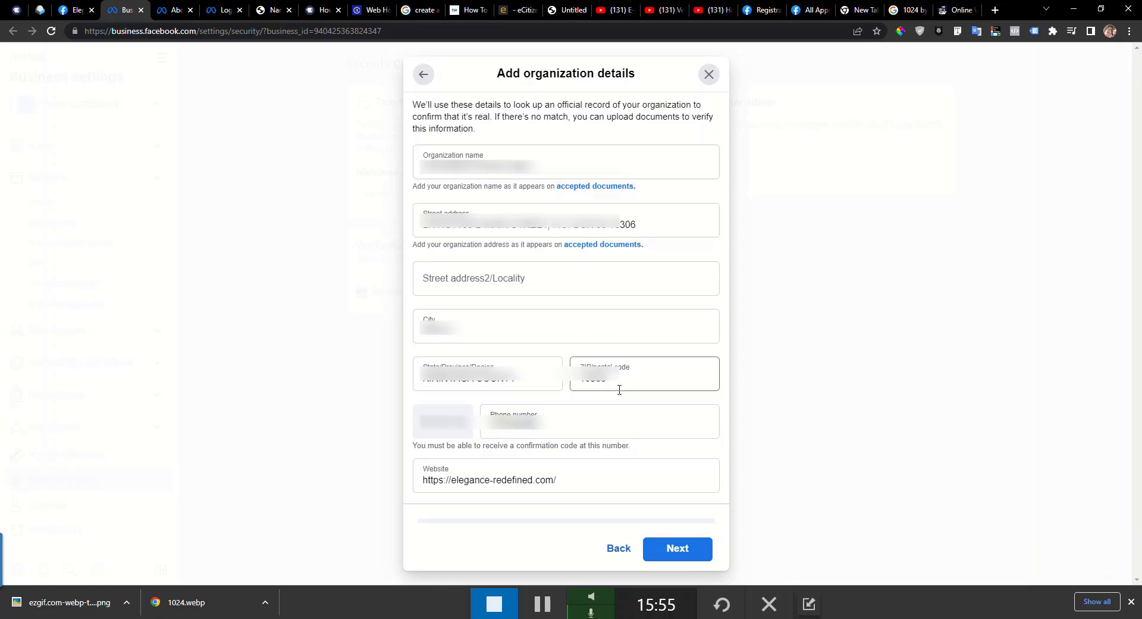
- Accept the organization details as filled in and continue
left_click(671, 548)
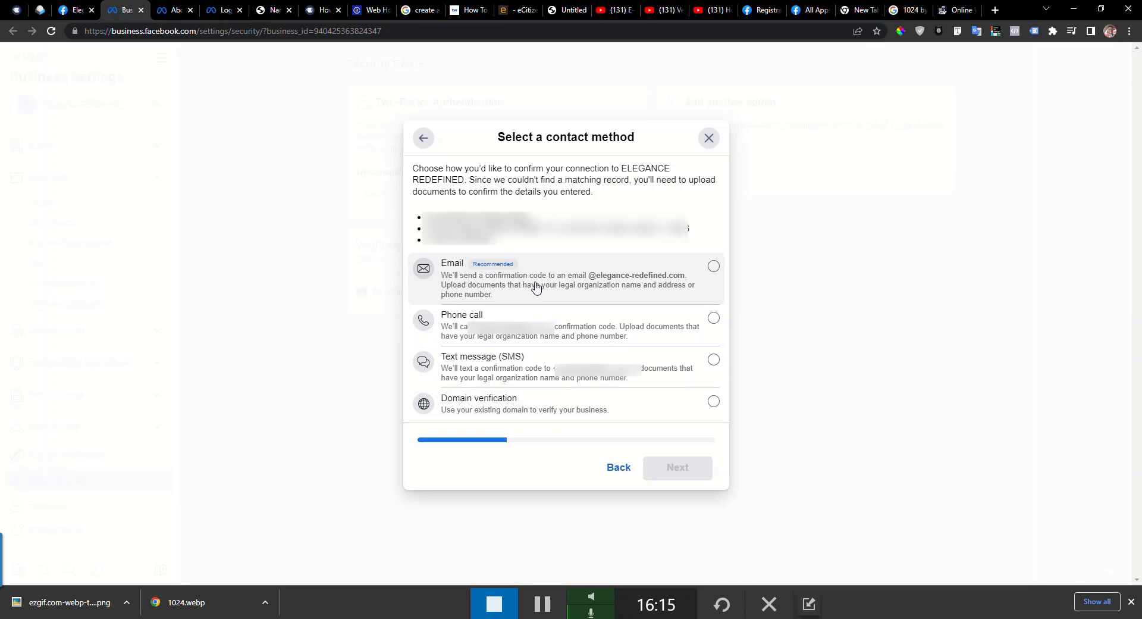
- Choose Email as the contact method and continue to supporting documents
left_click(713, 267)
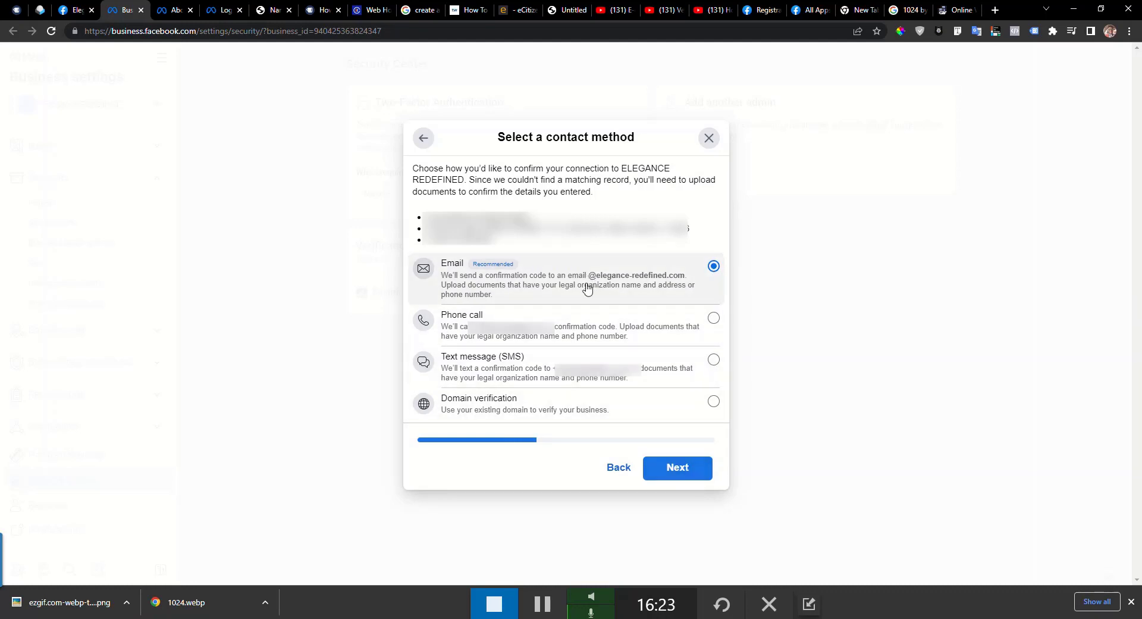
left_click(666, 467)
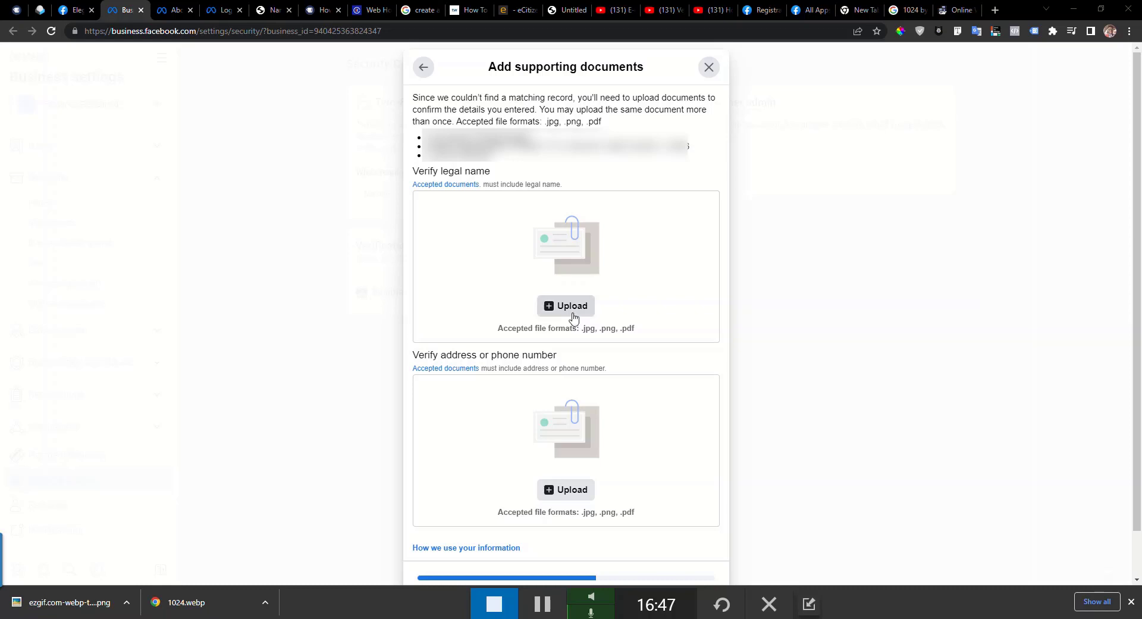
- Attach Certificate.pdf from the Elegance-Redefined folder as proof of the legal name
left_click_drag(499, 173, 415, 172)
left_click_drag(478, 355, 391, 358)
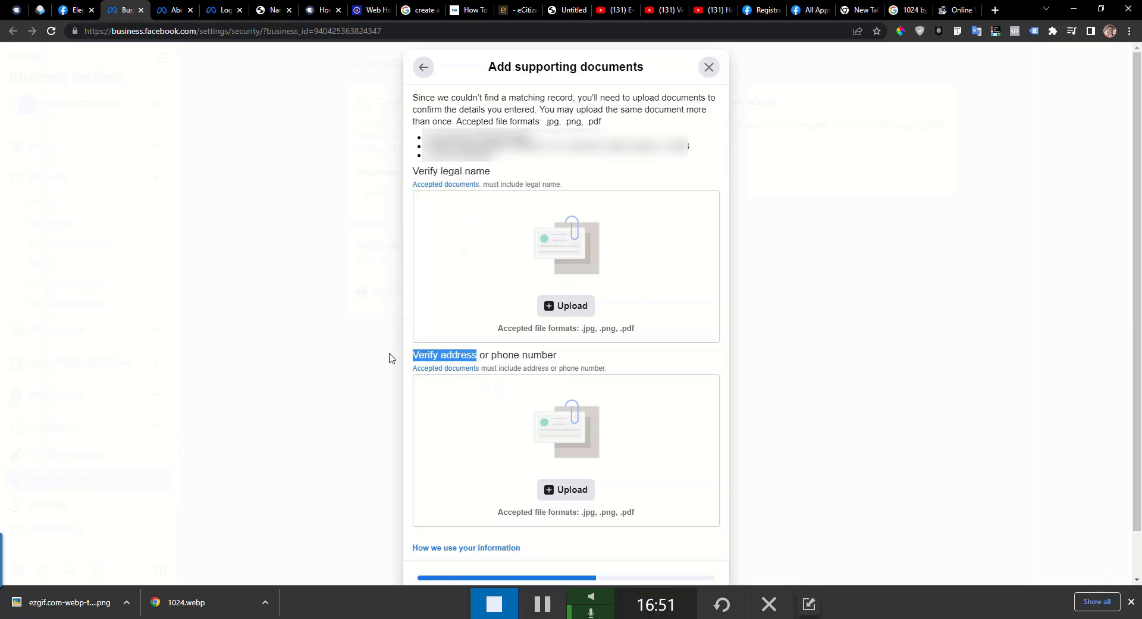
left_click(617, 291)
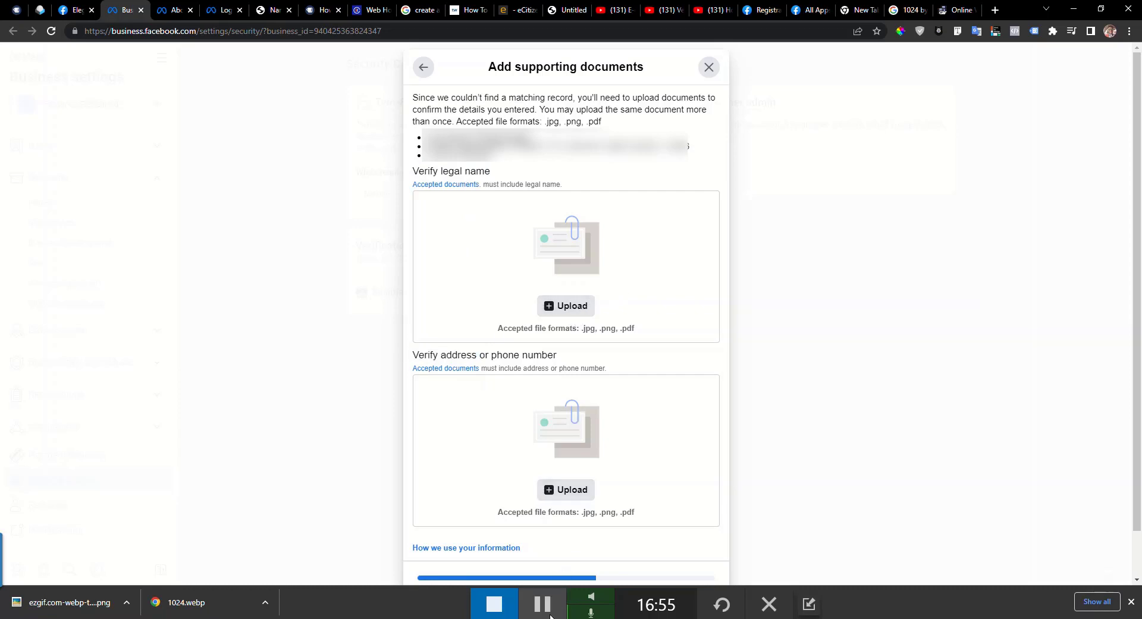
left_click(562, 307)
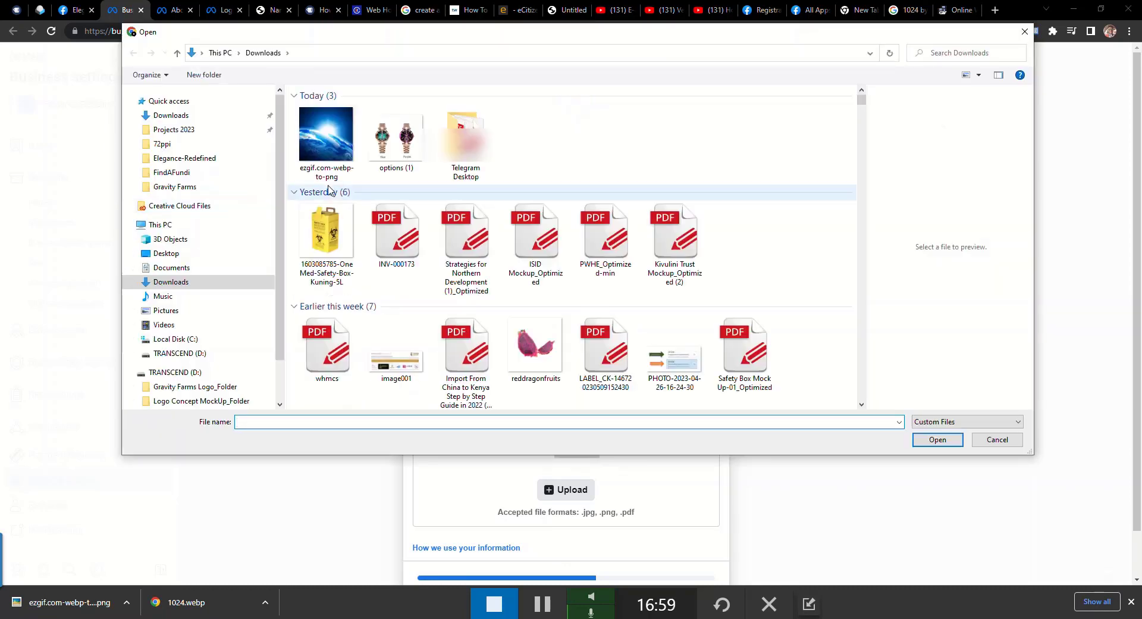
left_click(185, 160)
left_click(328, 122)
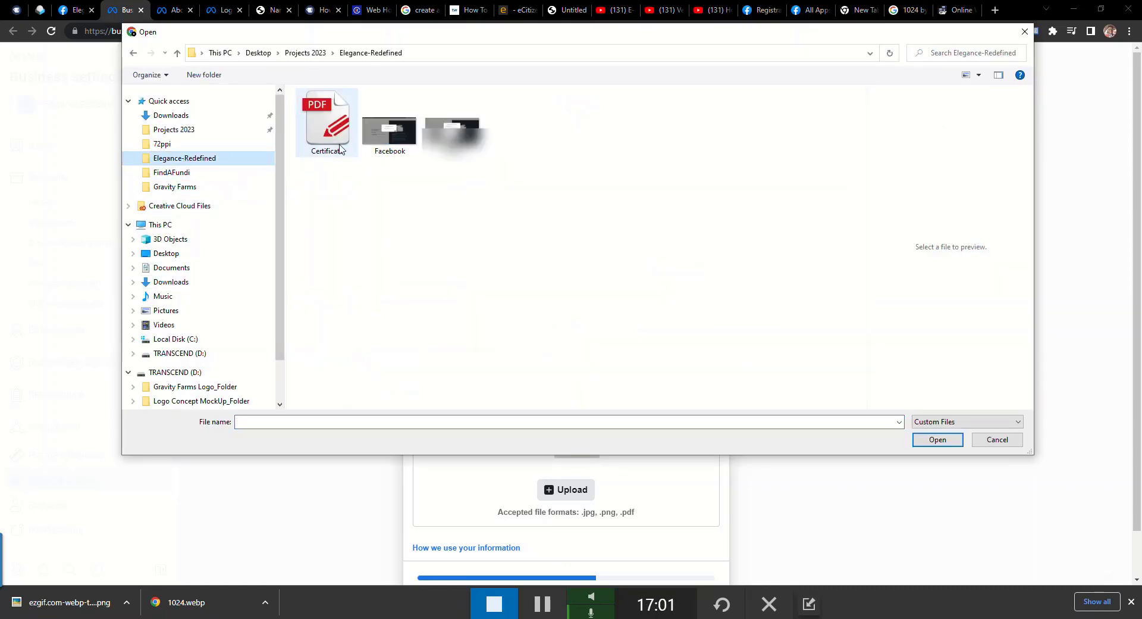
left_click(938, 440)
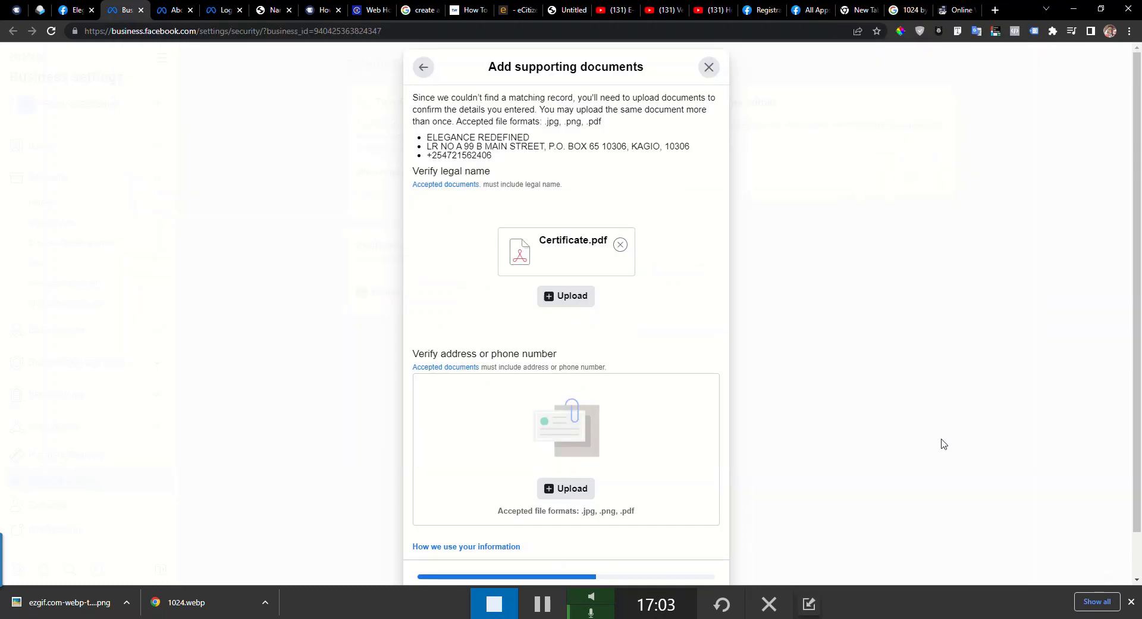
- Attach Certificate.pdf as address proof as well and submit the documents
left_click(577, 493)
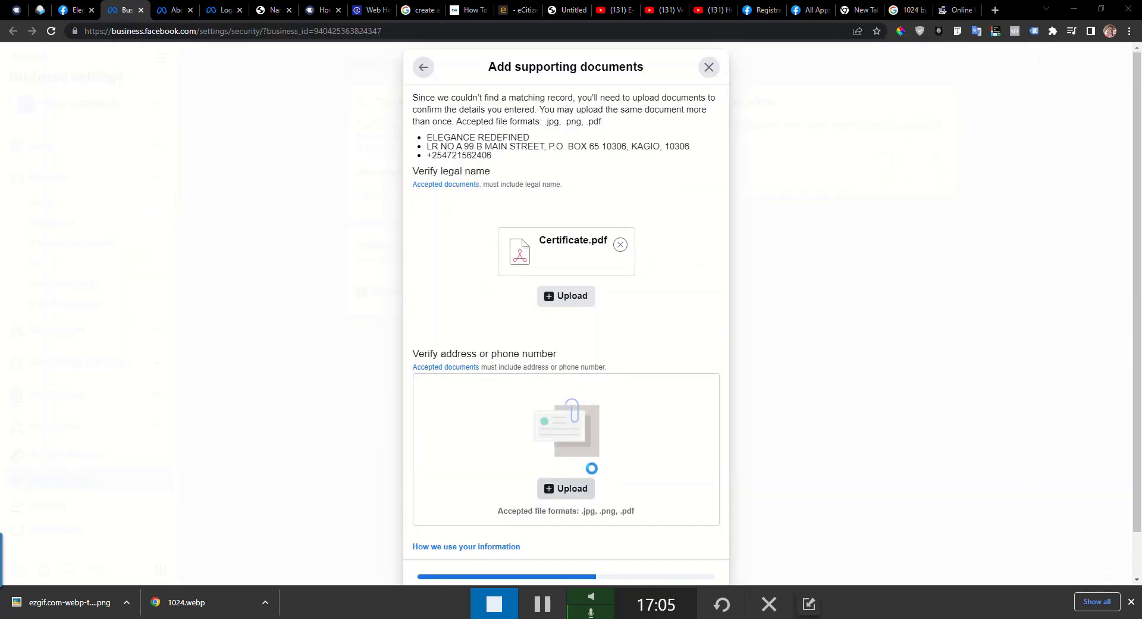
left_click(327, 122)
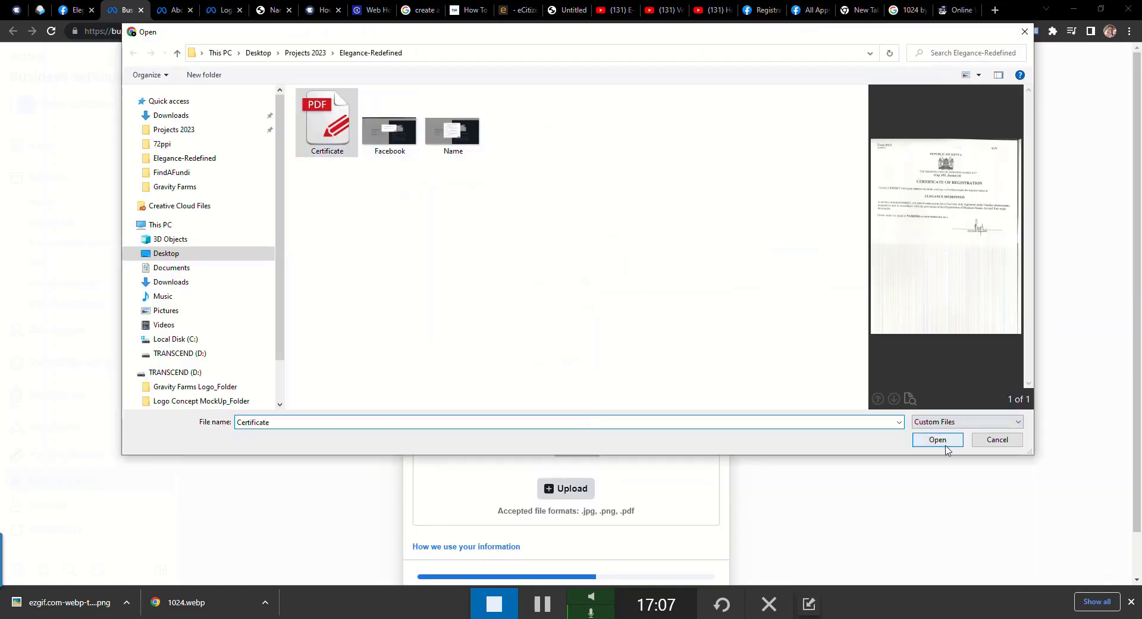
left_click(938, 439)
scroll(1101, 449, "down", 3)
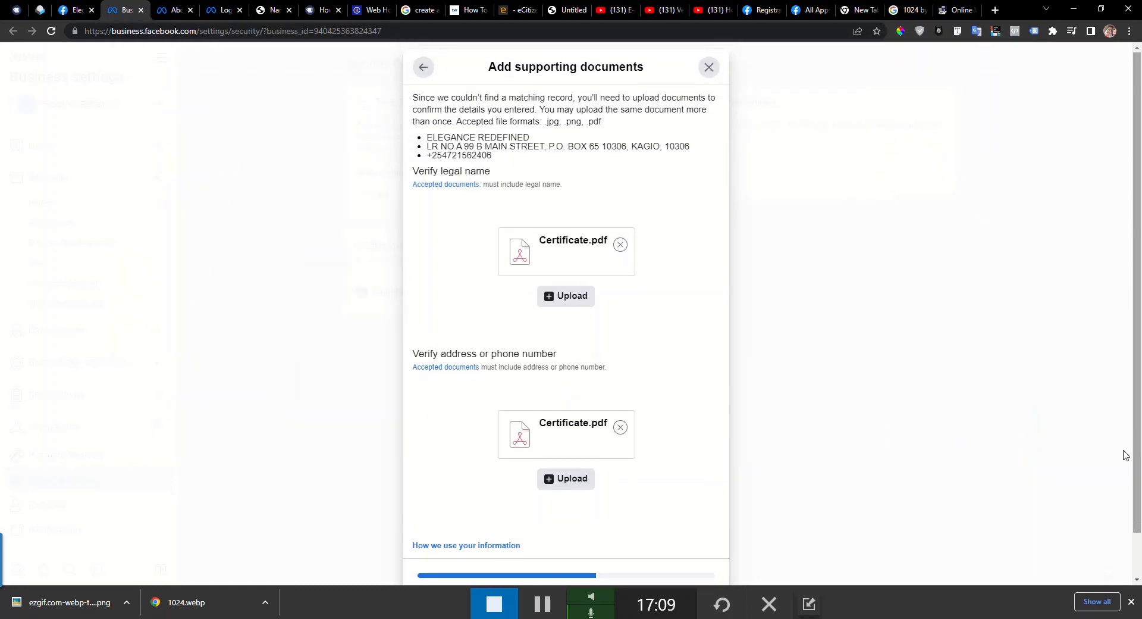
left_click(683, 561)
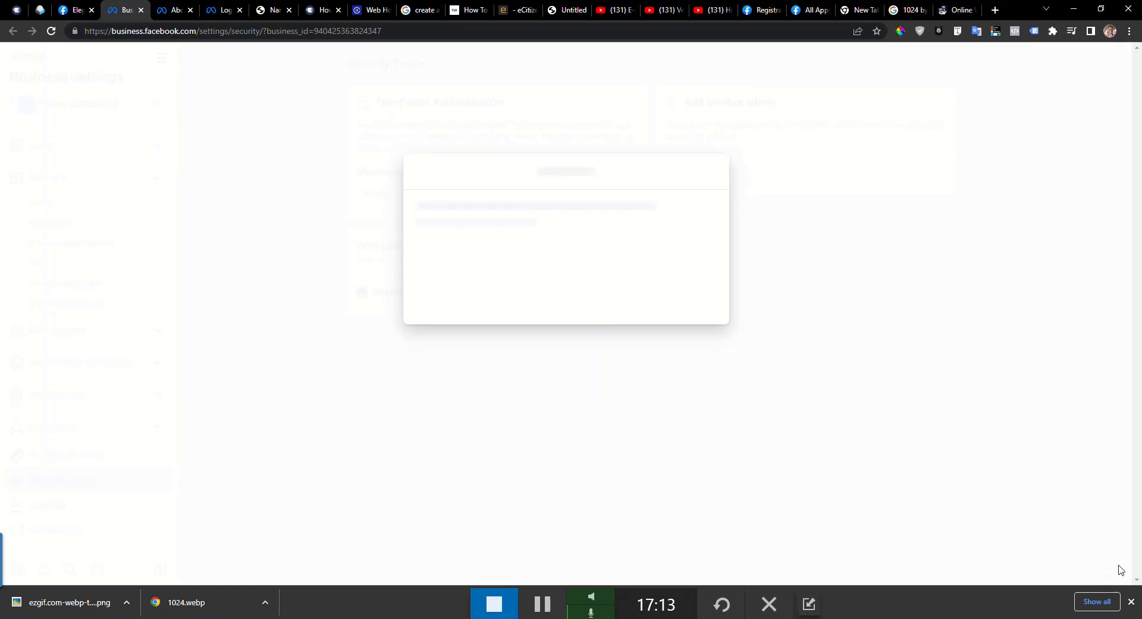
- Enter 'info' as the organization email on the website's domain and send the confirmation code
left_click(1131, 602)
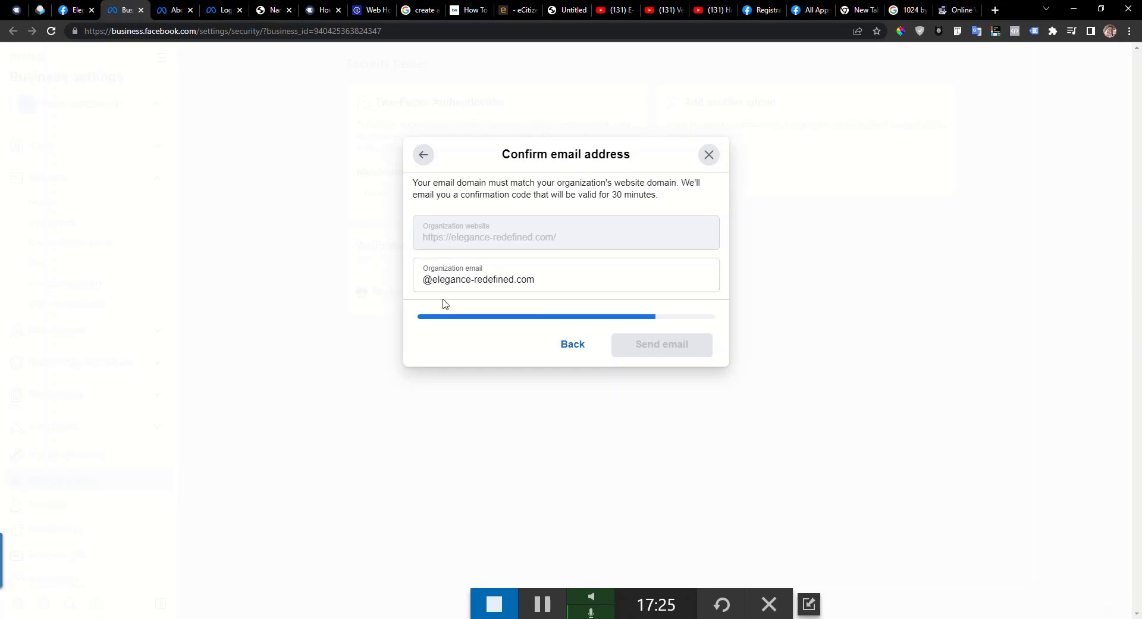
left_click(427, 279)
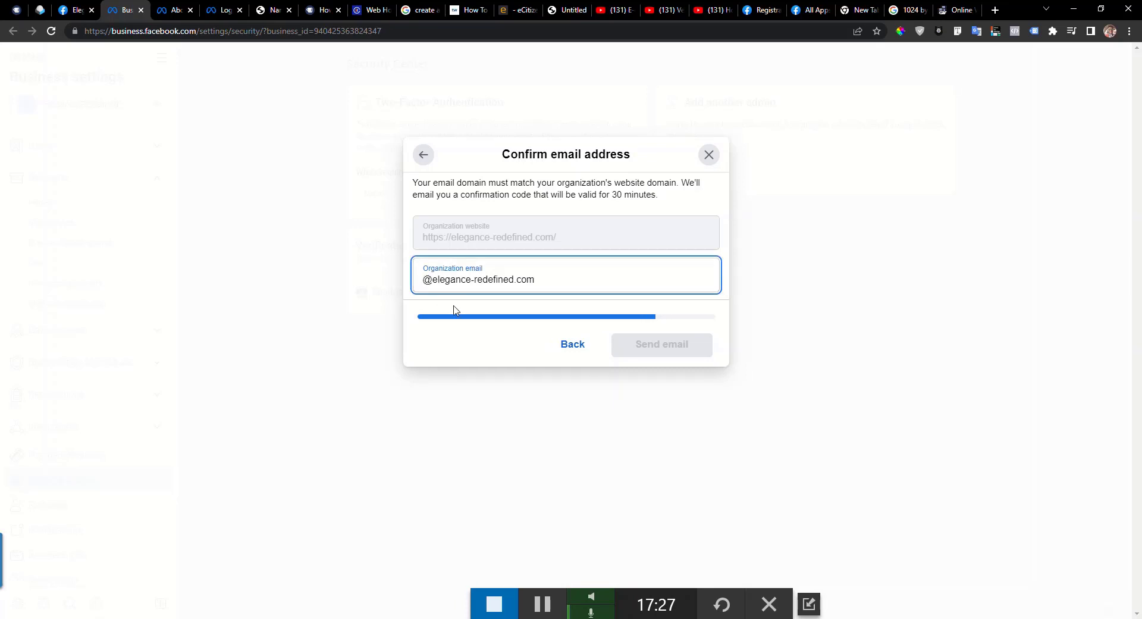
type("info")
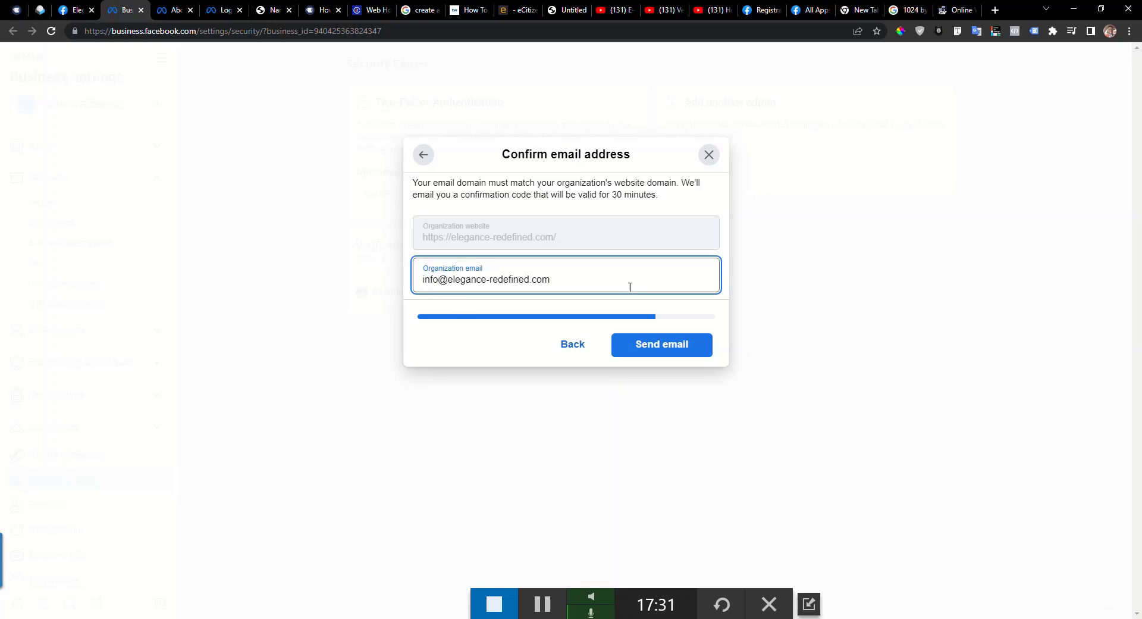
left_click(653, 351)
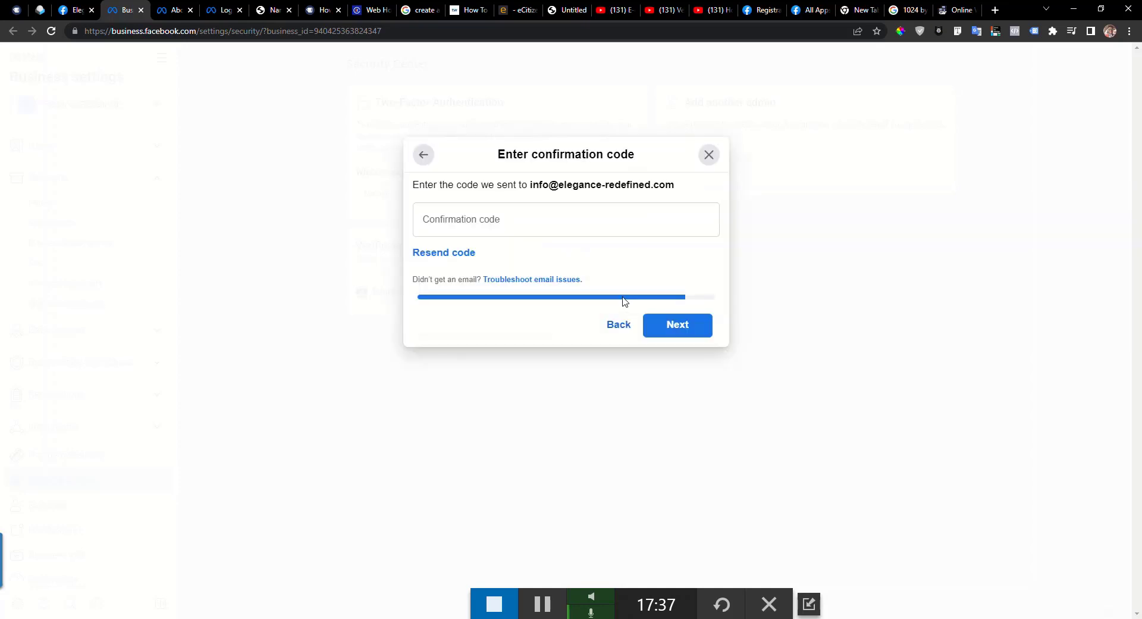
left_click(512, 221)
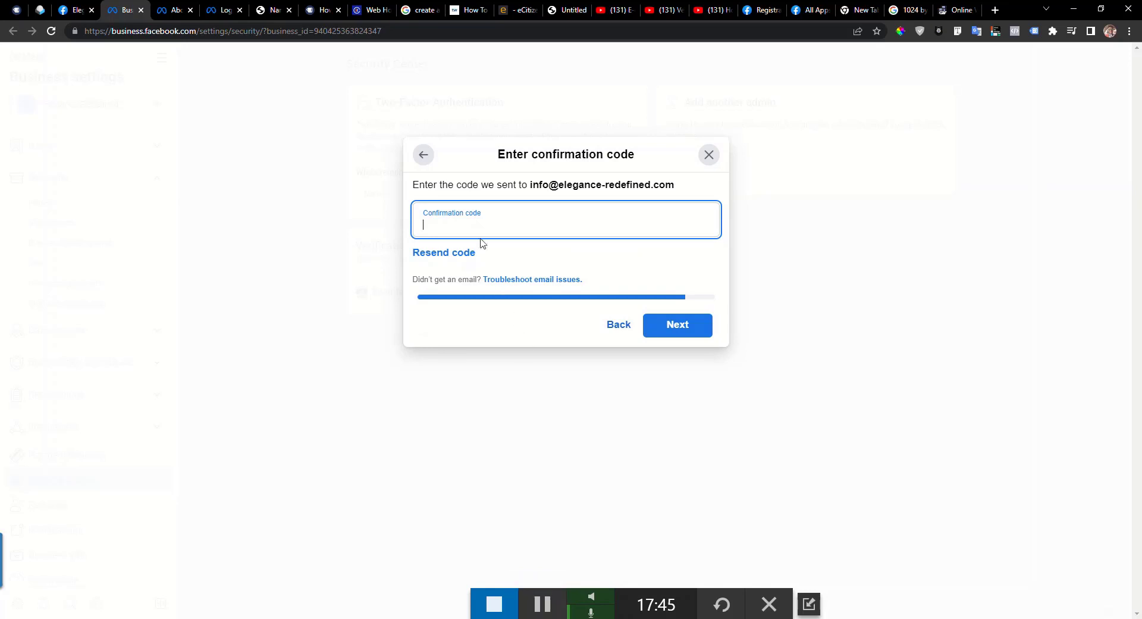
left_click(544, 606)
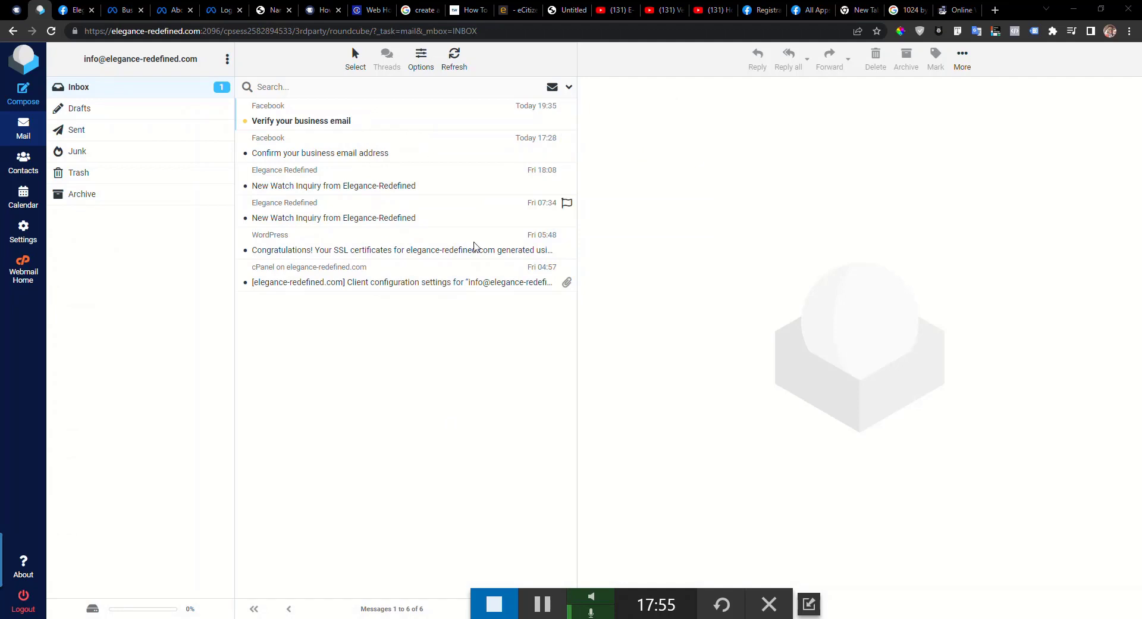
left_click(542, 605)
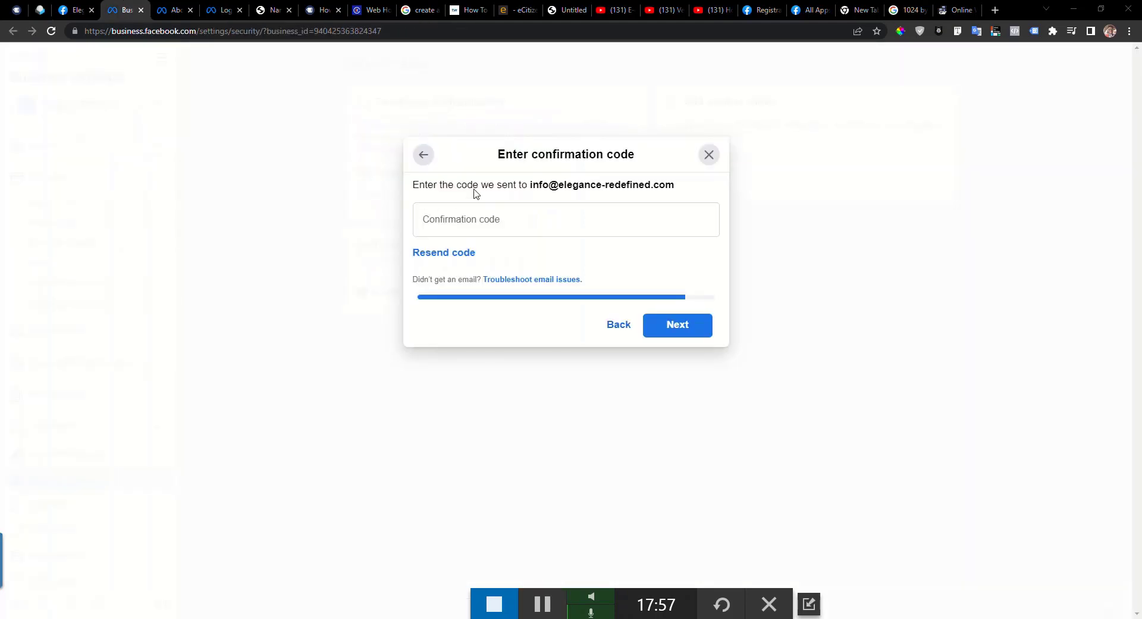
- Paste the emailed code into the Confirmation code field and submit verification for its roughly 2-business-day review
left_click(479, 219)
key("ctrl+v")
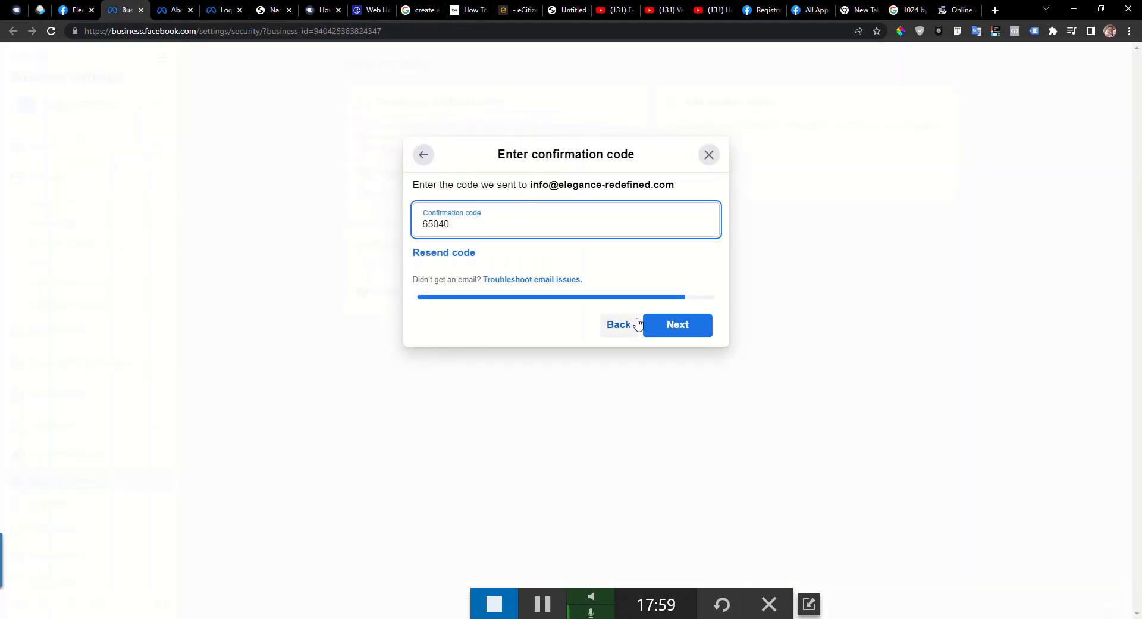
left_click(683, 324)
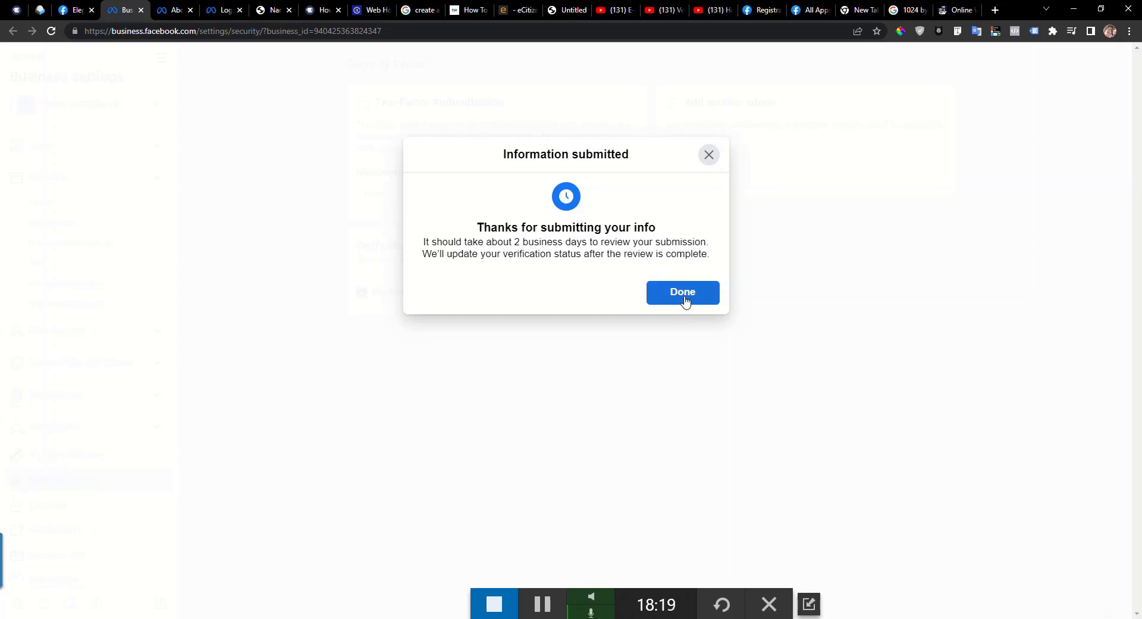
left_click(542, 613)
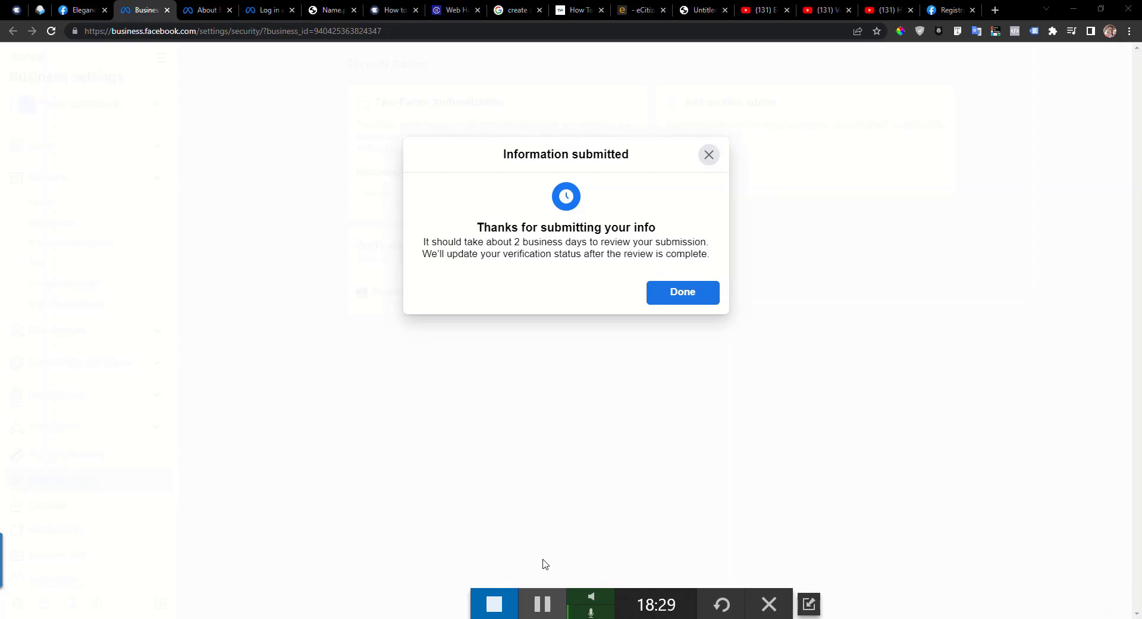